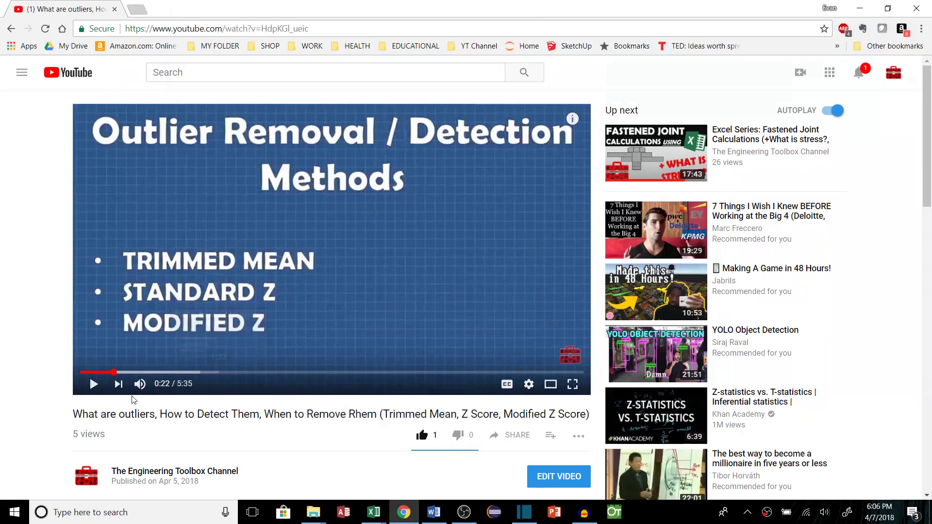
- Start the YouTube video on trimmed mean, standard Z and modified Z outlier removal
left_click(94, 384)
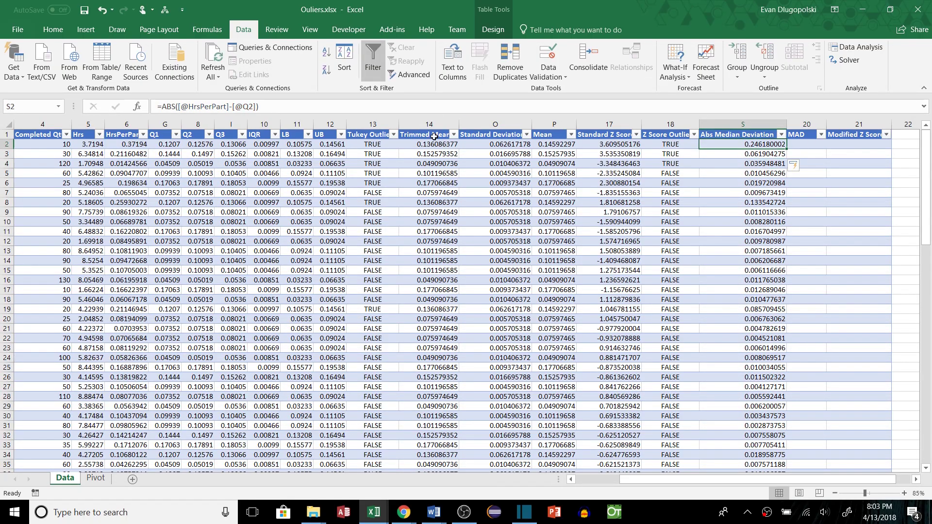
- Begin a MAD formula in T2 with =med, then replace it with =quar and abandon the entry
left_click(804, 145)
type("=")
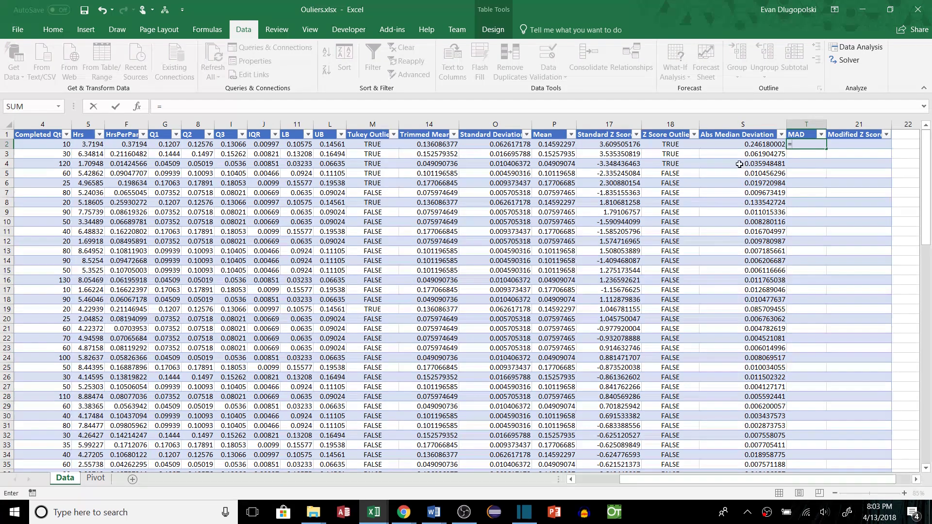
type("med")
key("Tab")
key("BackSpace")
key("BackSpace")
key("BackSpace")
key("BackSpace")
key("BackSpace")
key("BackSpace")
key("BackSpace")
type("quar")
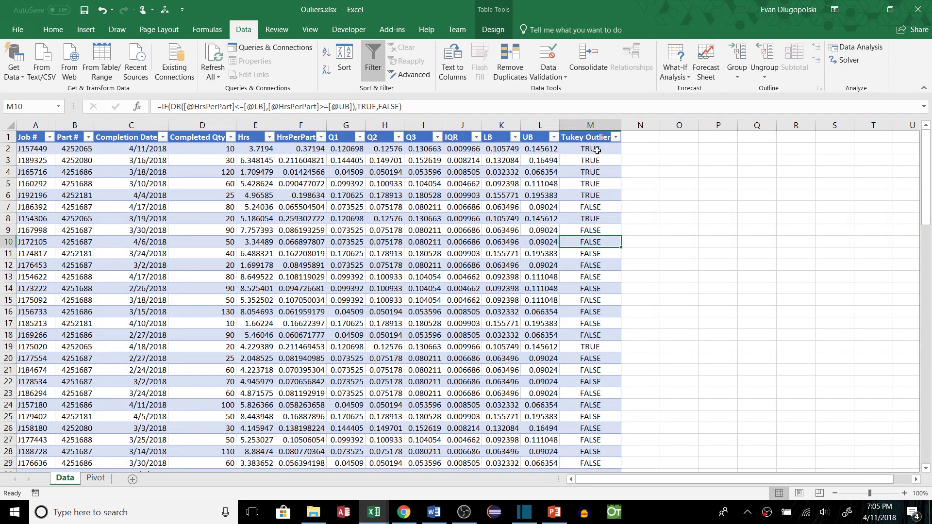
- Add a 'Trimmed Mean' header in N1 to extend the Data table
left_click(630, 141)
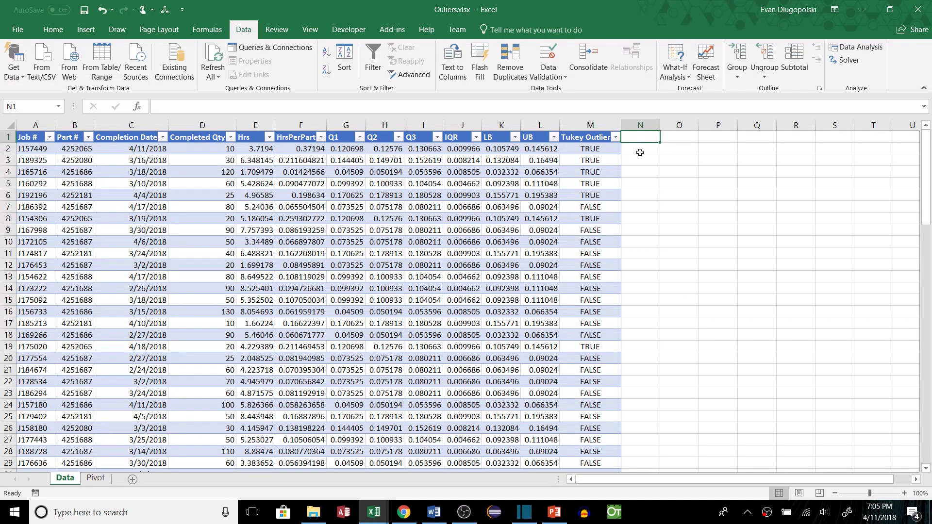
type("Trimmed Mean")
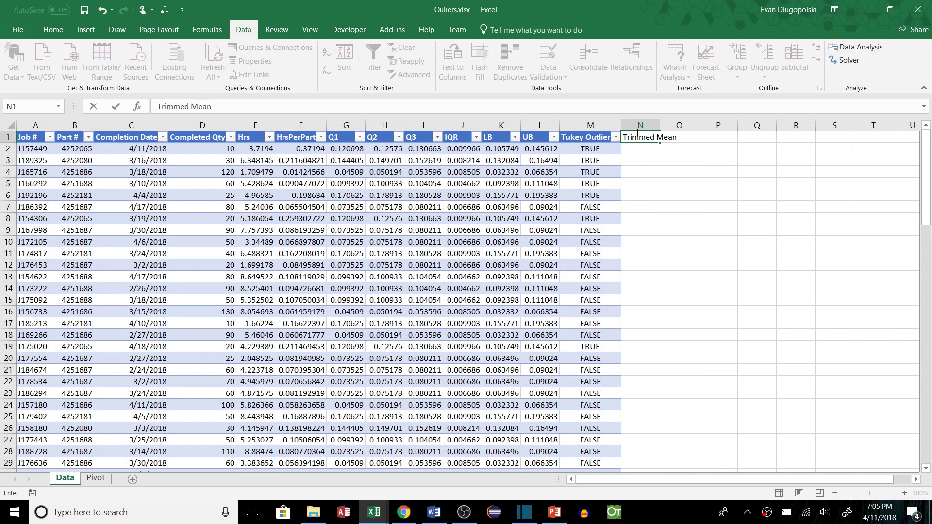
key("Return")
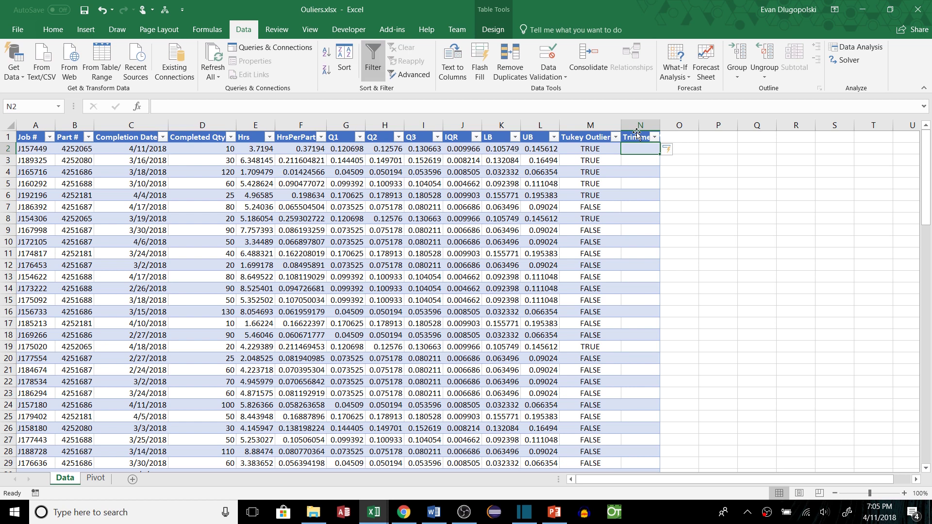
- Array-enter =TRIMMEAN(IF([@[Part #]]=[Part #],[HrsPerPart],""),0.1) in N2 for each part's trimmed mean
type("=")
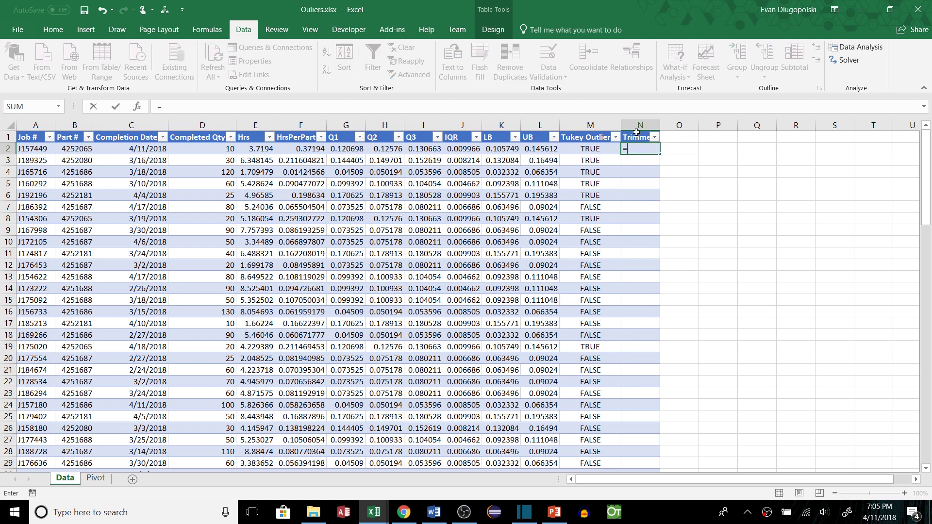
type("trim")
key("Down")
key("Tab")
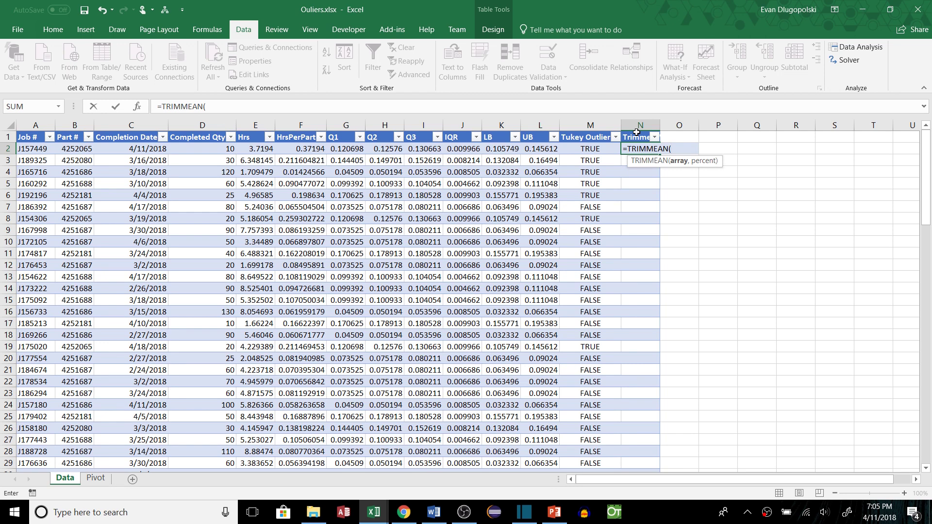
type("IF(")
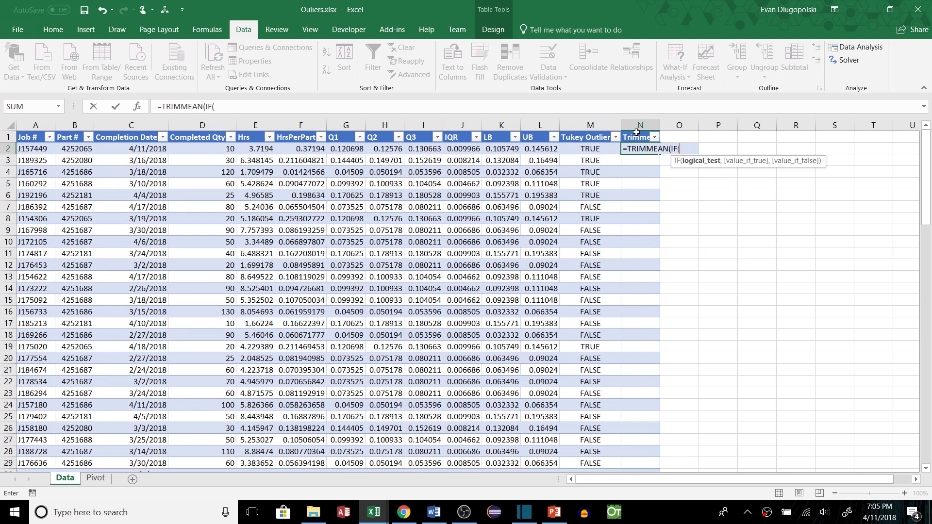
left_click(80, 151)
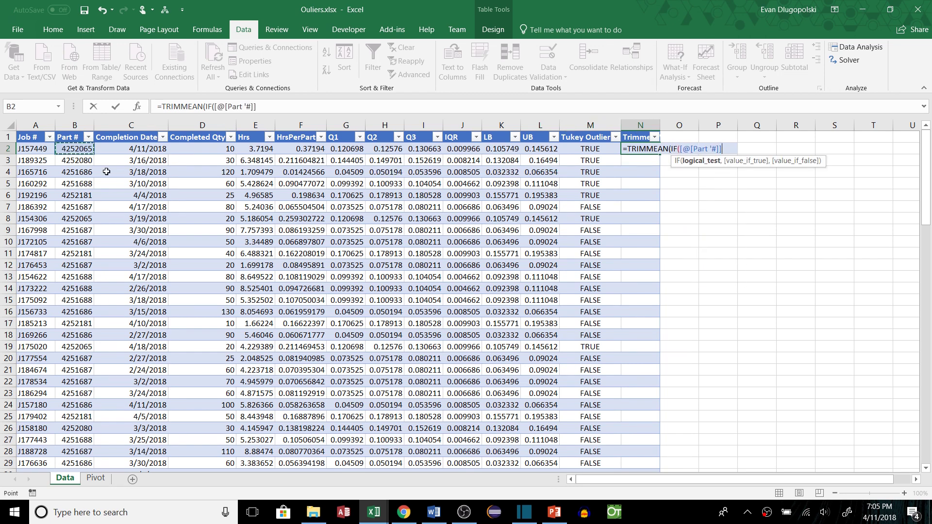
type("=")
left_click_drag(72, 148, 78, 473)
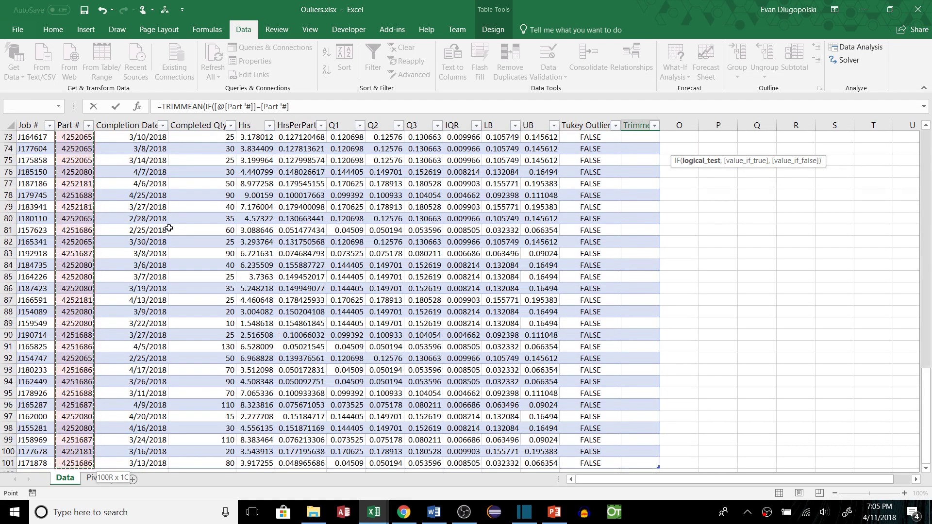
type(",")
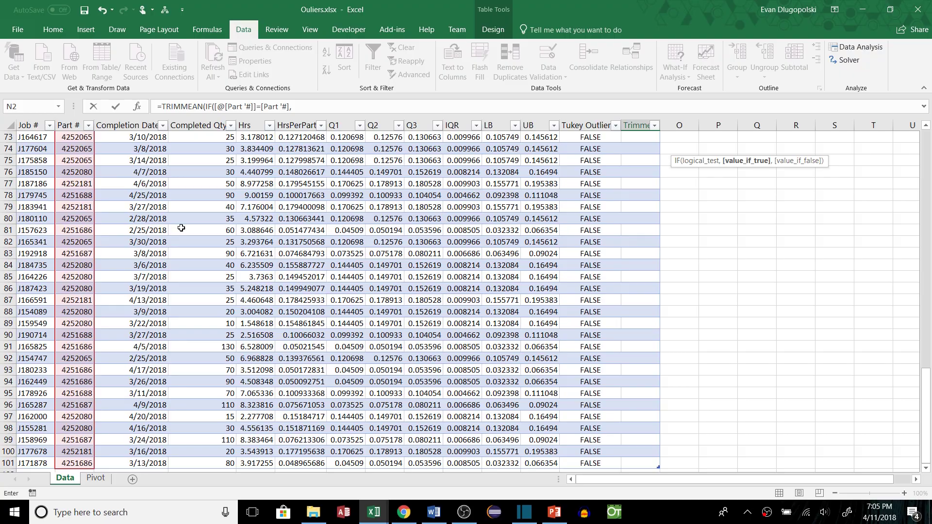
scroll(181, 228, "up", 20)
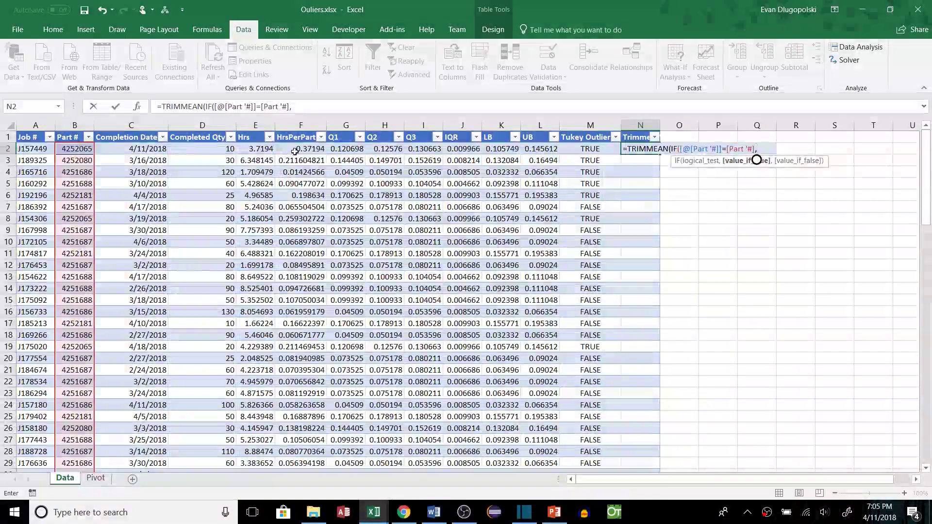
left_click(295, 152)
key("ctrl+shift+Down")
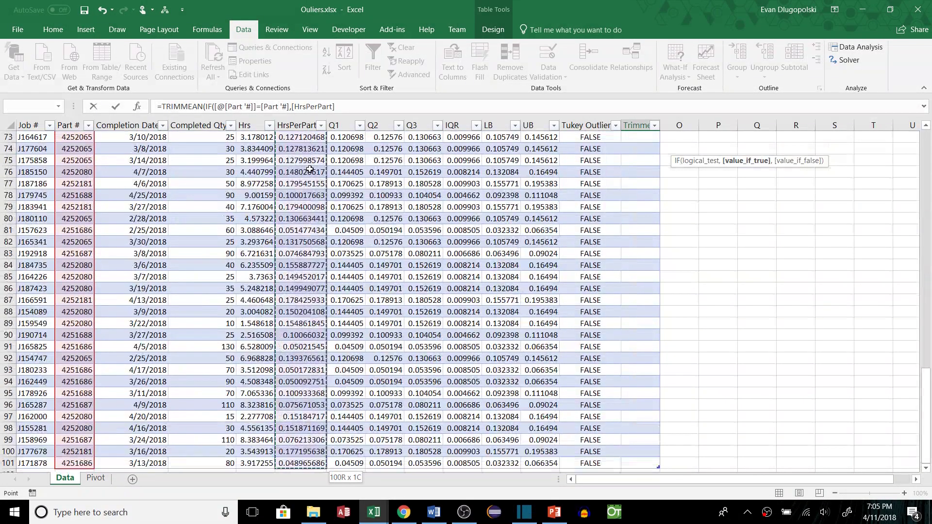
type(",")
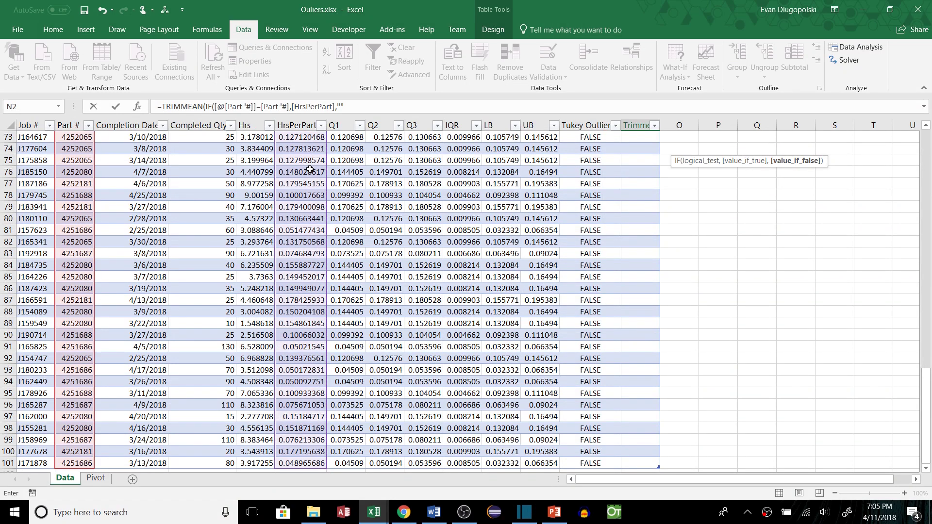
type("\"\")")
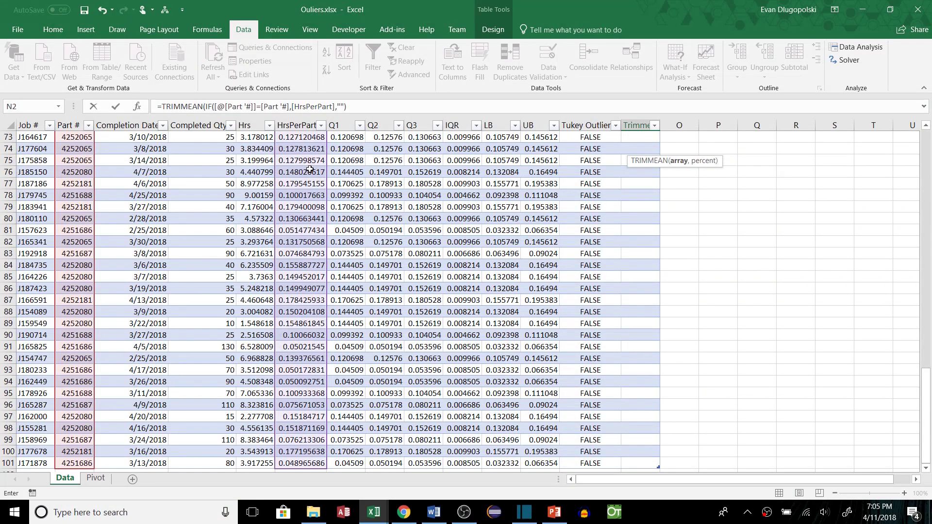
type(",.1)")
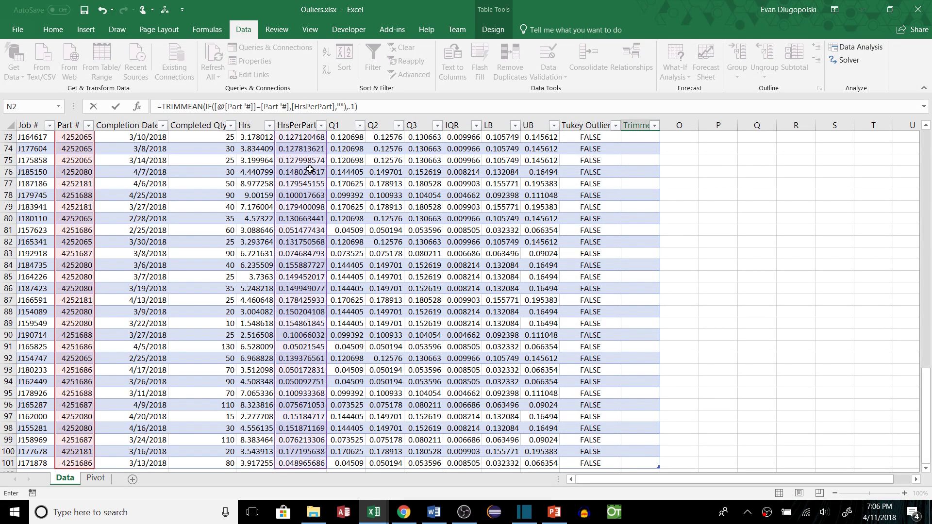
key("ctrl+shift+Return")
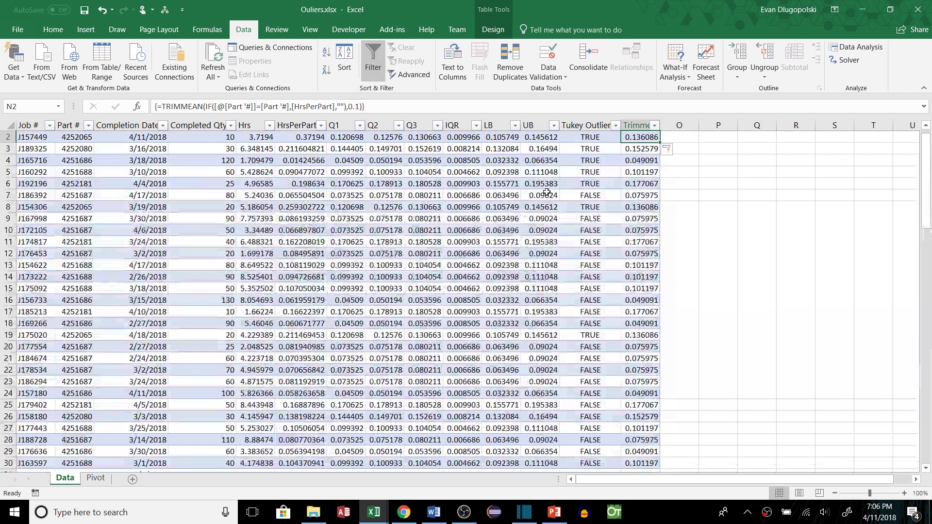
left_click(639, 150)
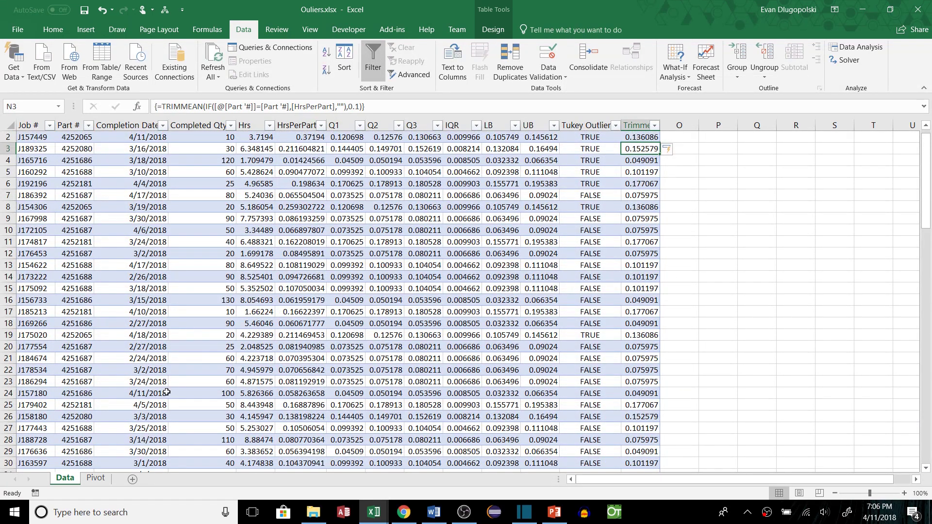
left_click(96, 479)
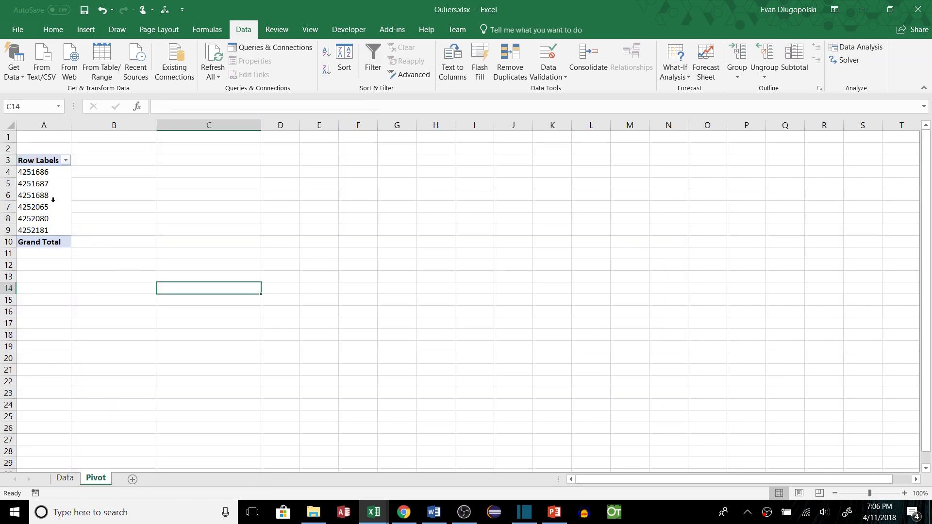
left_click(68, 206)
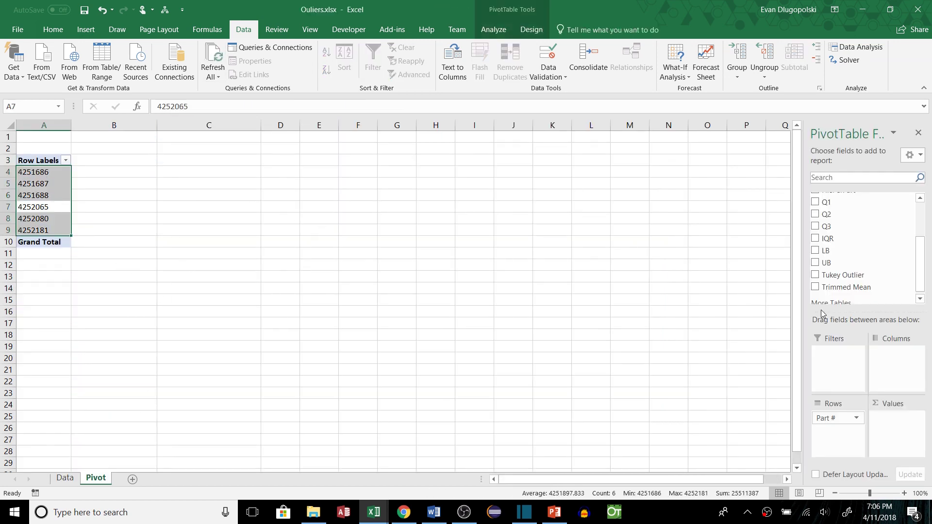
left_click_drag(824, 289, 896, 421)
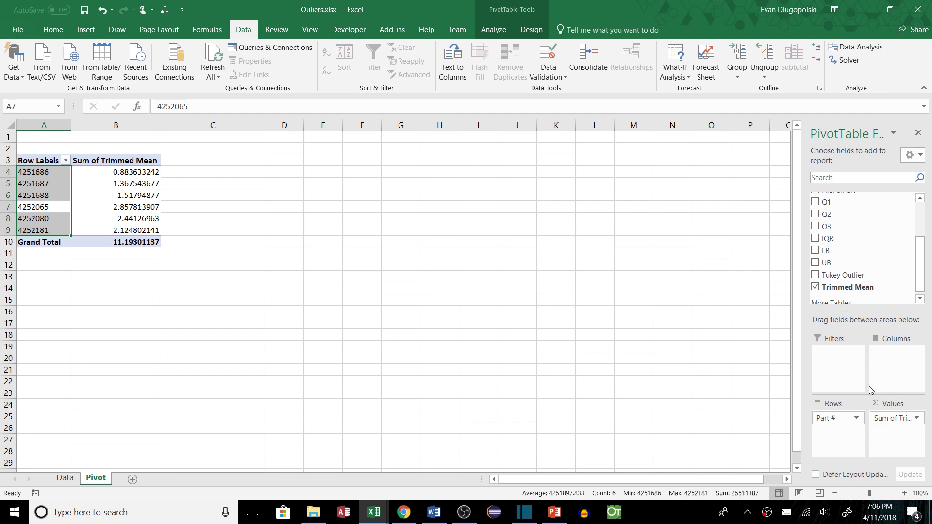
left_click(917, 419)
left_click(826, 410)
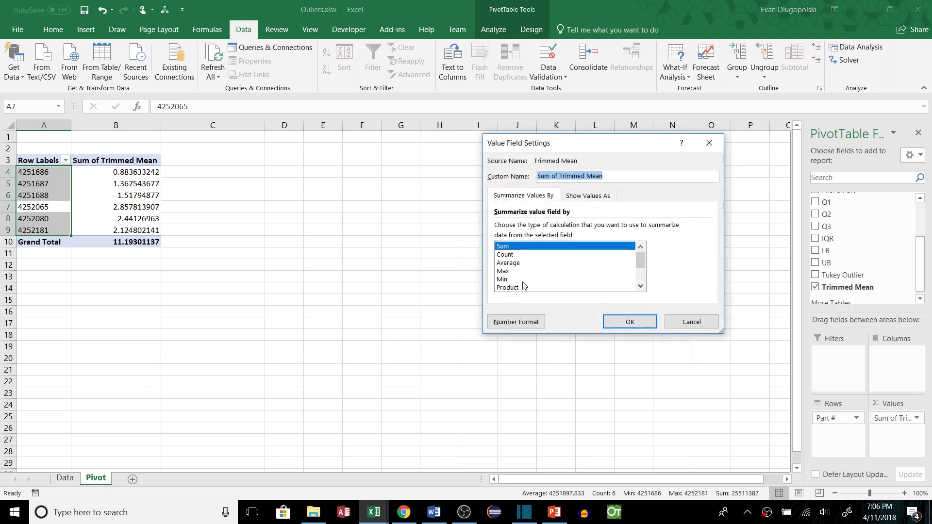
left_click(517, 265)
left_click(629, 322)
left_click(187, 199)
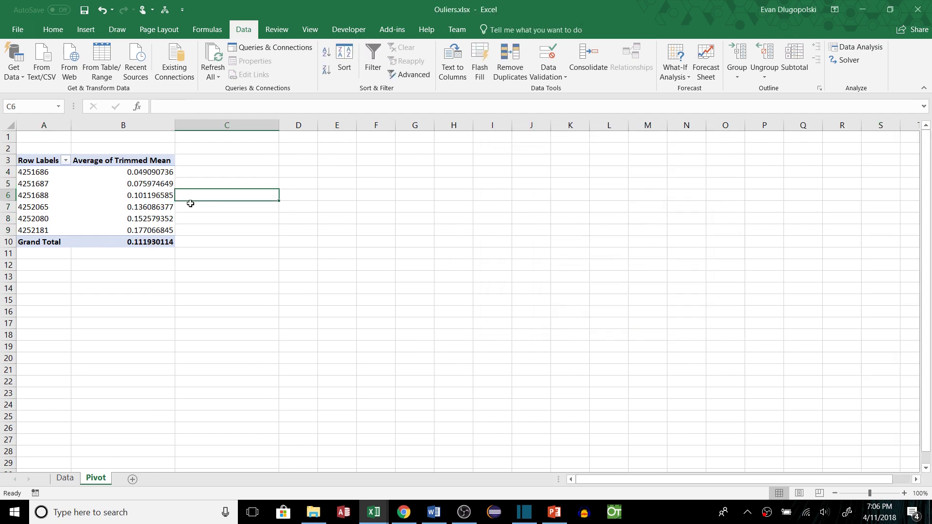
left_click(122, 172)
scroll(869, 262, "up", 3)
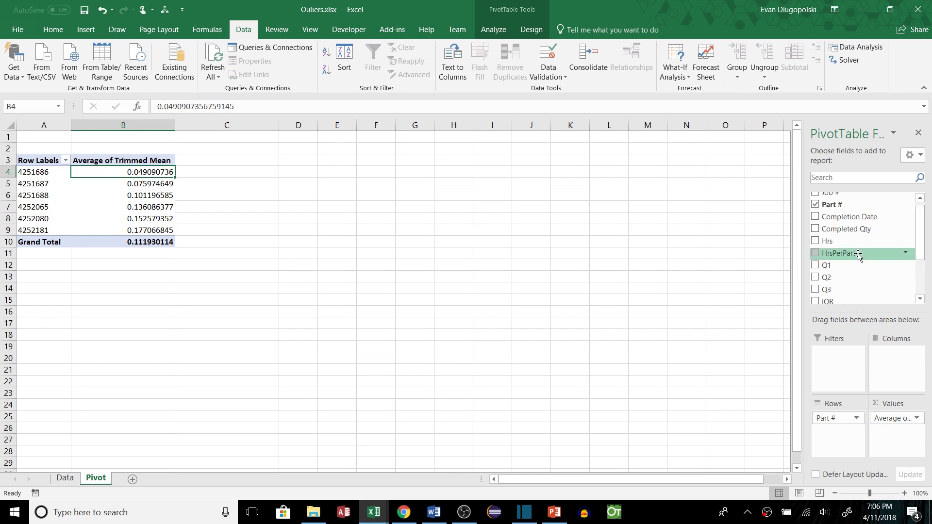
left_click_drag(857, 253, 903, 412)
left_click(917, 418)
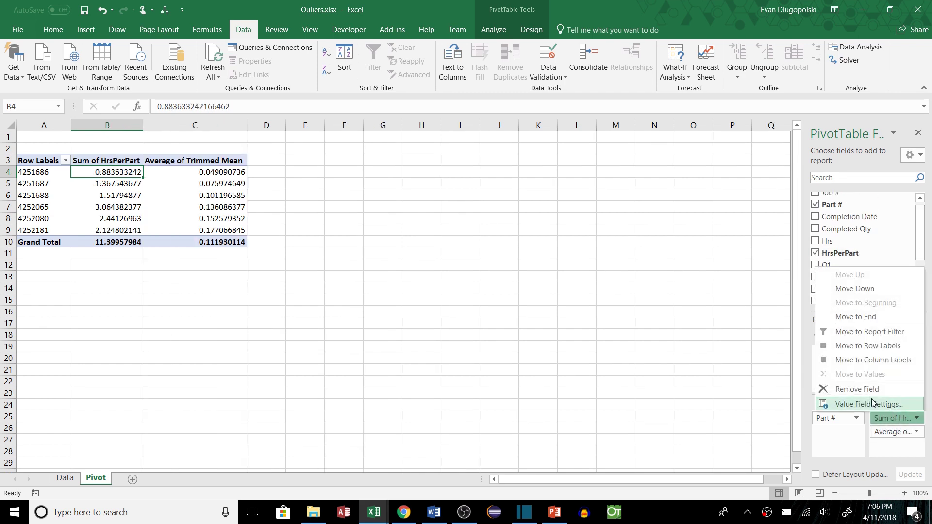
left_click(869, 402)
left_click(534, 263)
left_click(630, 322)
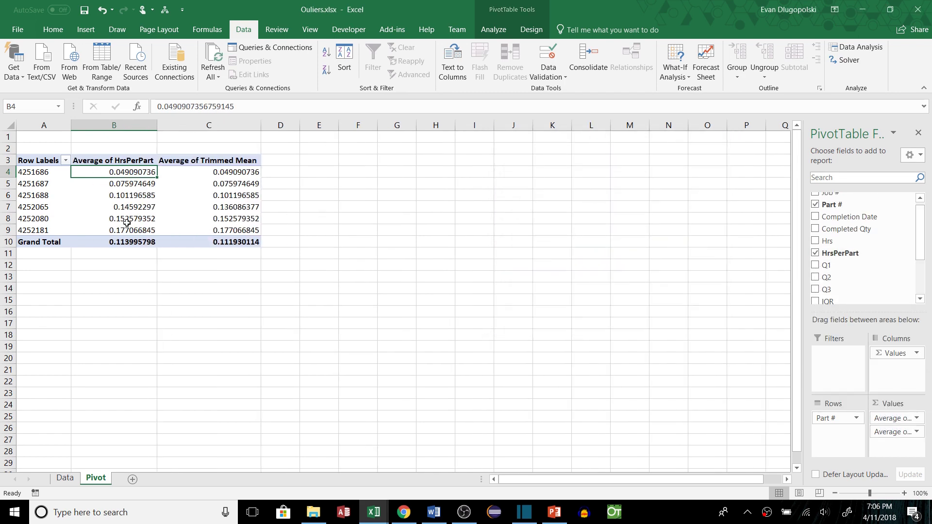
left_click(200, 254)
left_click(137, 181)
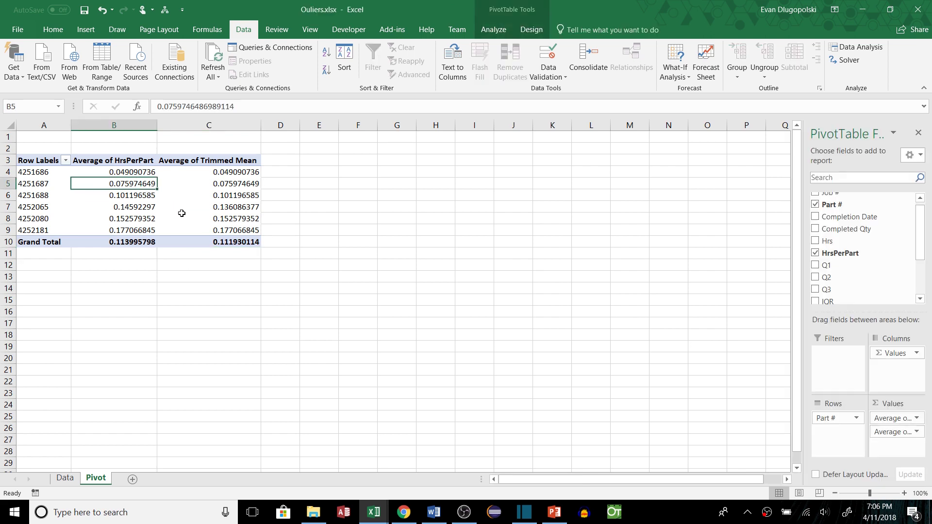
left_click(142, 176)
key("Right")
key("Down")
key("Left")
key("Down")
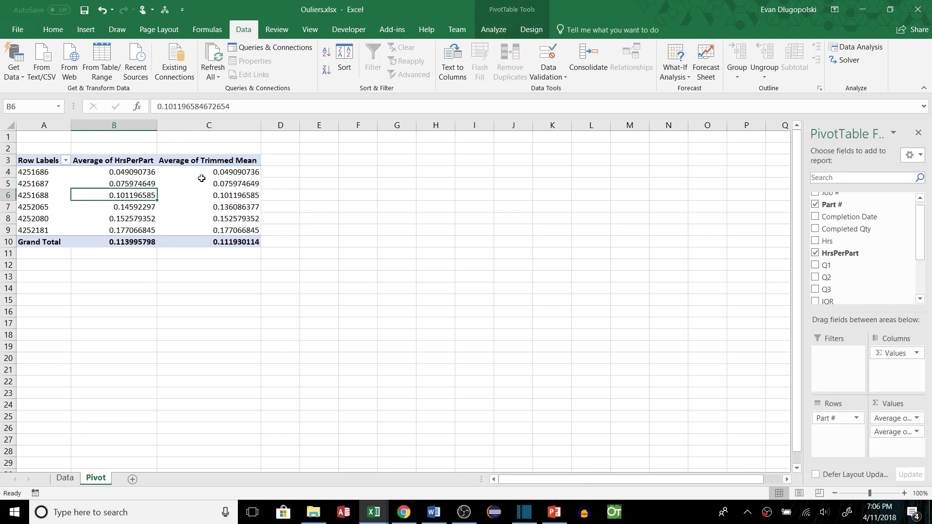
key("Down")
key("Right")
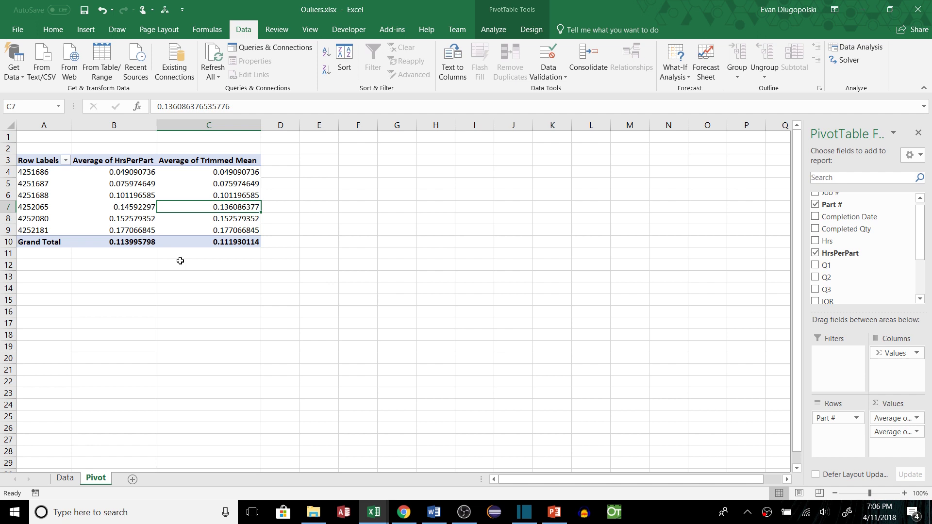
key("Left")
key("Right")
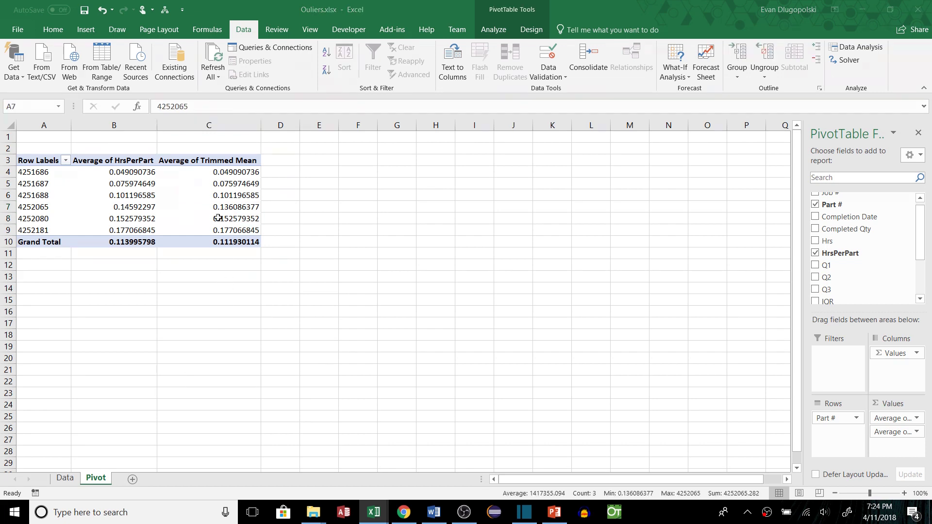
left_click(224, 216)
left_click_drag(224, 208, 68, 207)
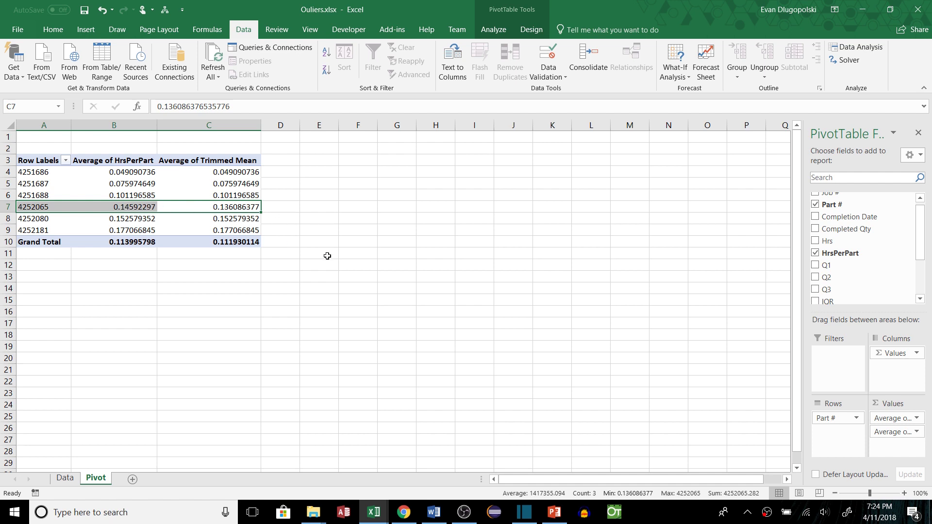
left_click(291, 219)
left_click_drag(49, 207, 228, 207)
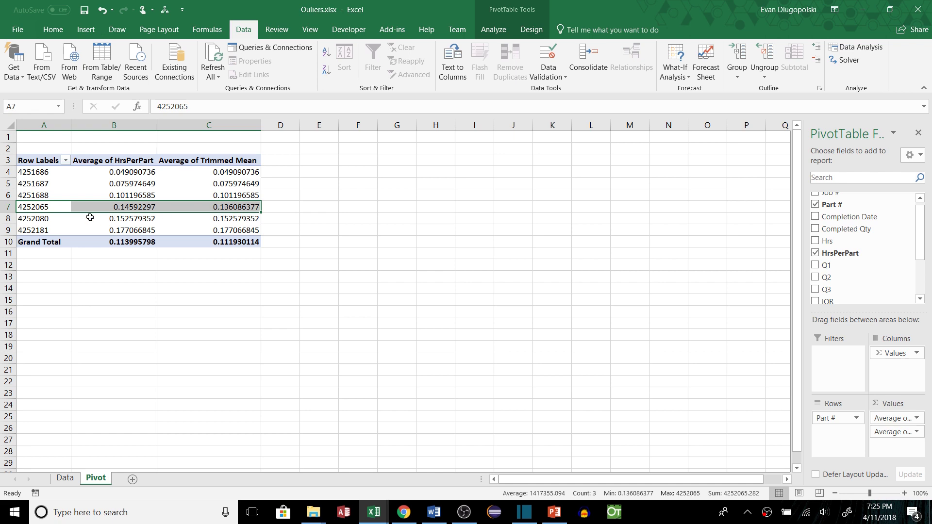
- Add a 'Standard Z Score' header in O1 of the Data table
mouse_move(192, 206)
mouse_move(230, 207)
left_click(54, 206)
left_click_drag(92, 205, 233, 207)
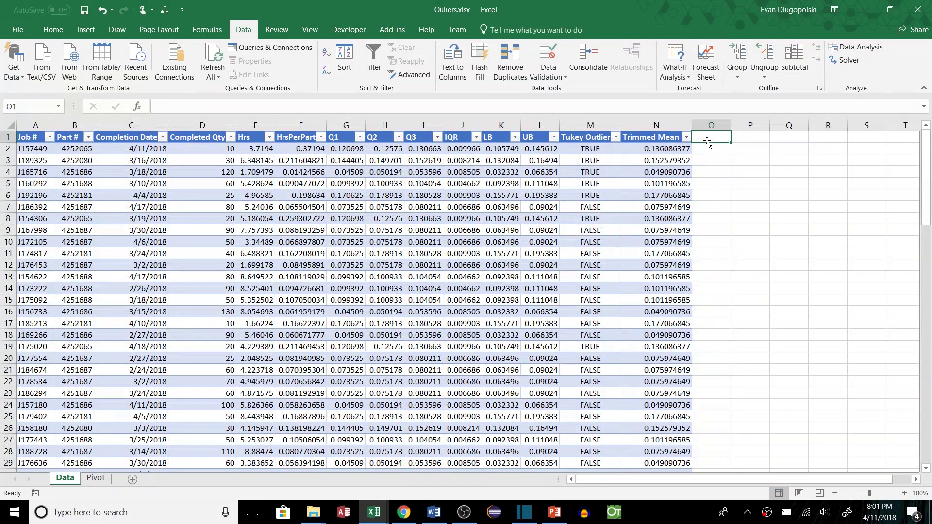
type("Standa")
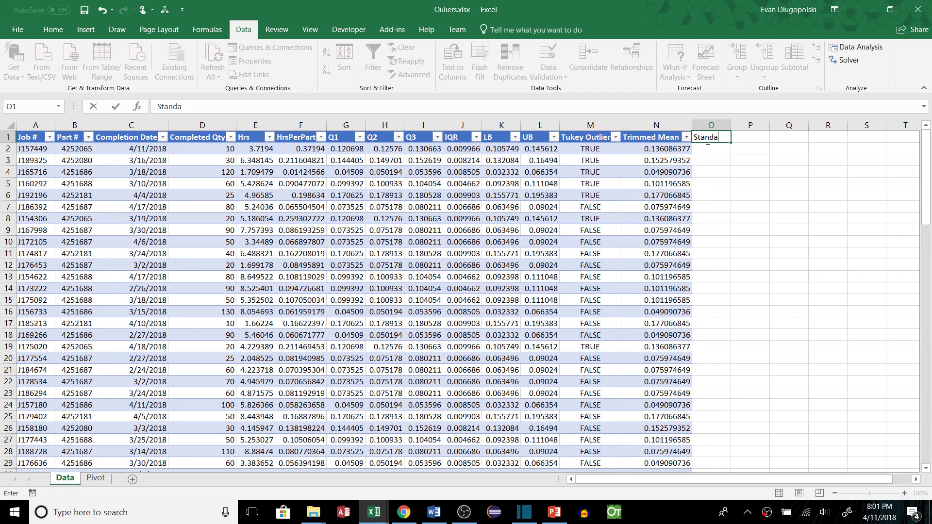
type("rd Z Score")
key("Return")
- Insert a widened 'Standard Deviation' column before Standard Z Score and begin =STDEV in O2
left_click(708, 142)
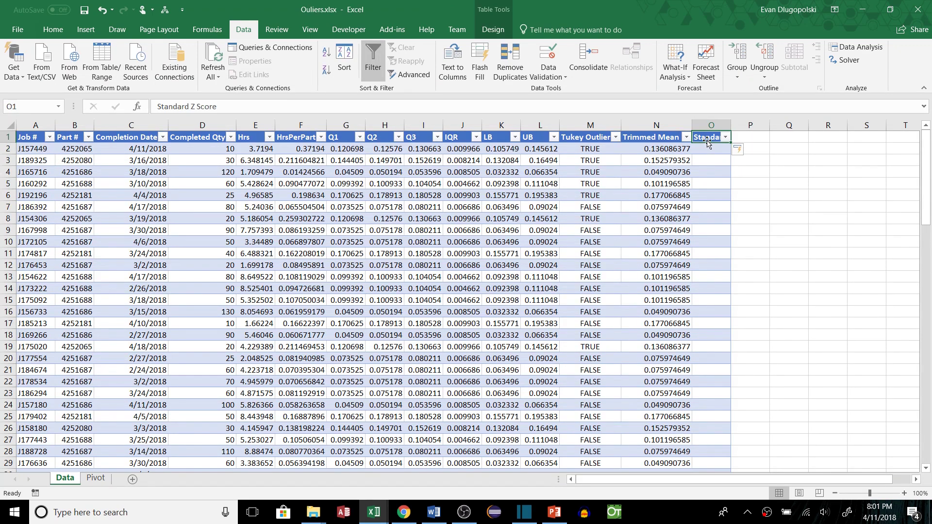
left_click(708, 141)
right_click(707, 140)
left_click(748, 228)
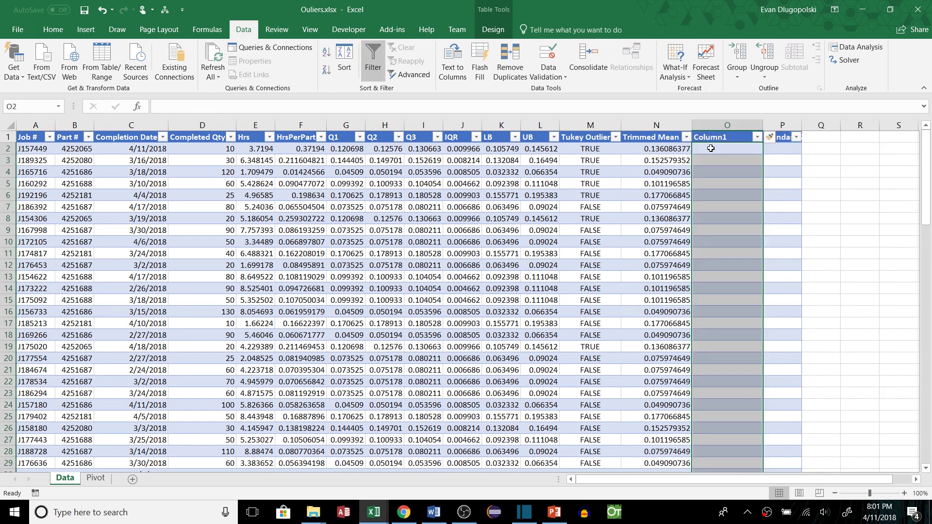
key("Up")
type("Standar")
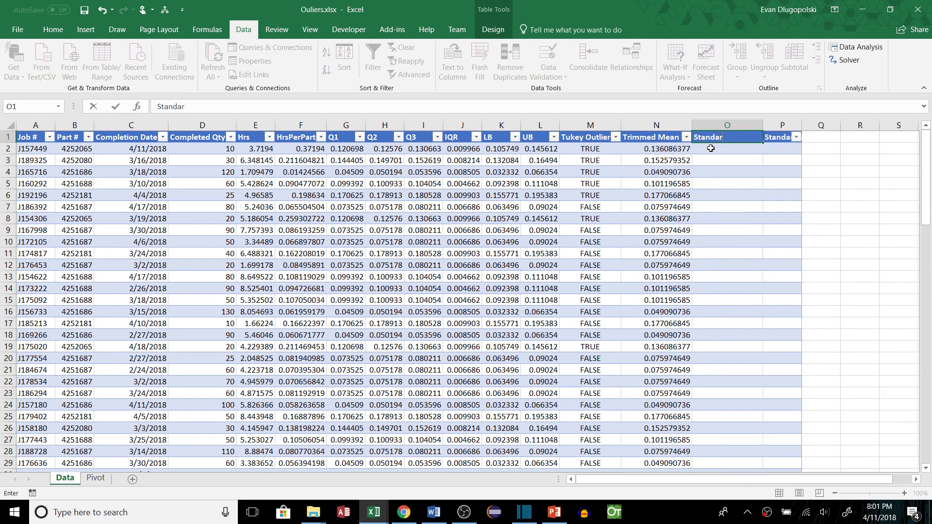
type("d Deviation")
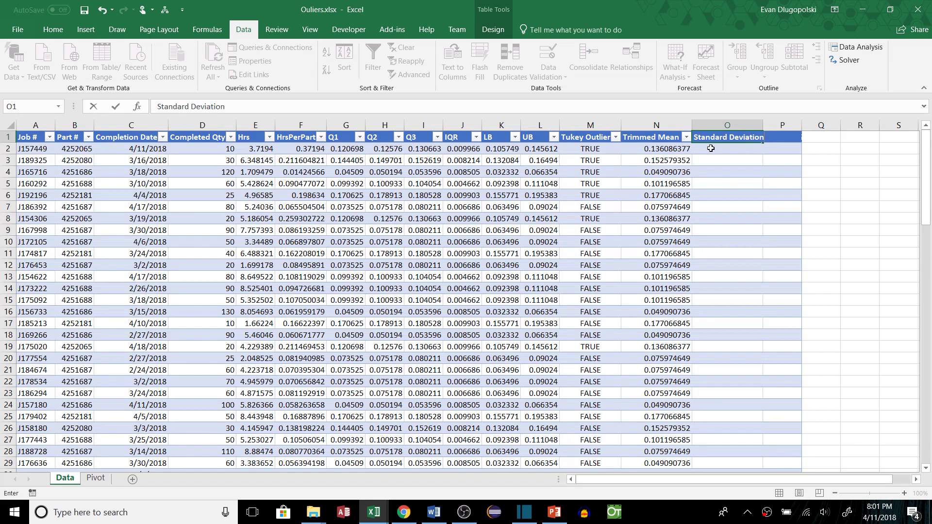
key("Return")
left_click_drag(764, 123, 778, 123)
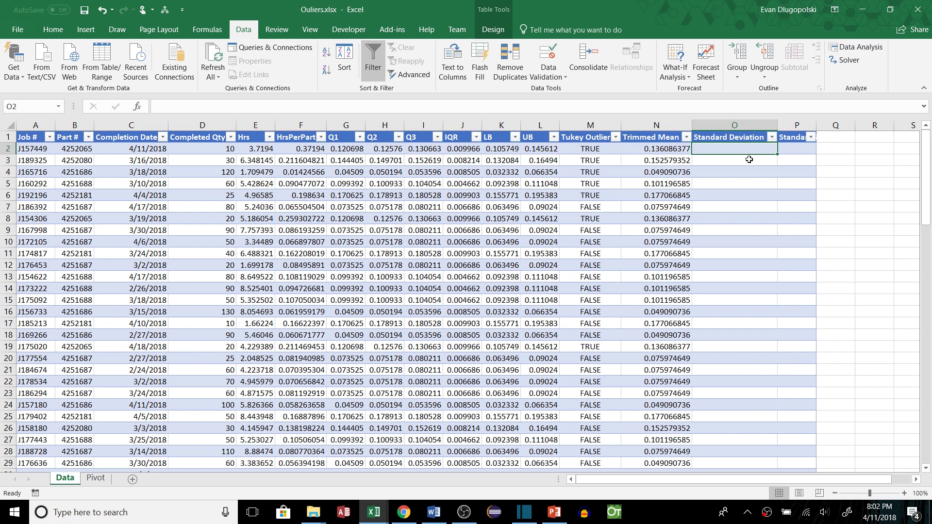
type("=")
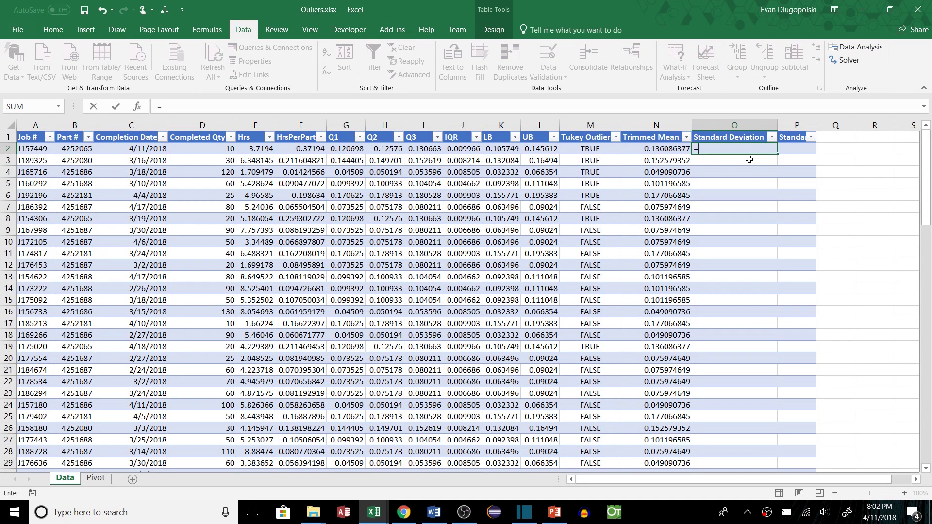
type("std")
key("Down")
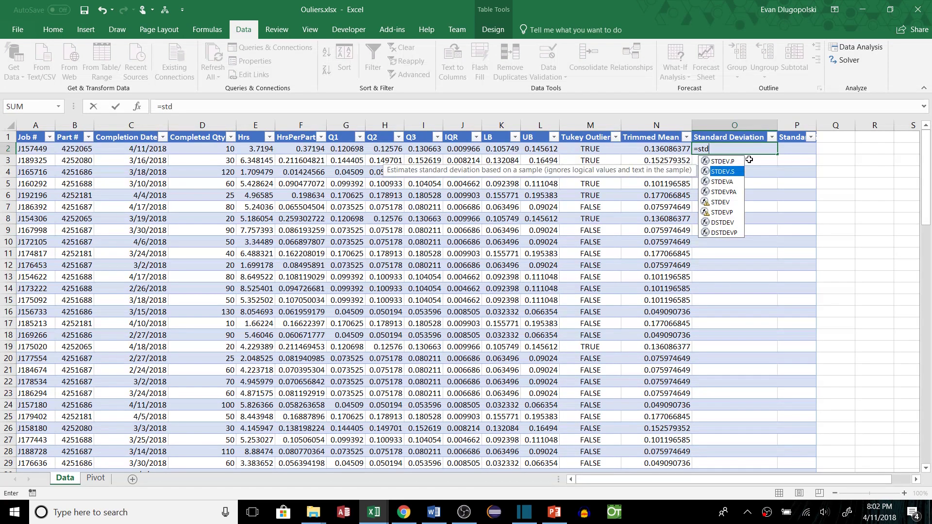
- Build =STDEV.S(IF([@[Part #]]=[Part #],[HrsPerPart],"")) in O2 over the whole columns
key("Up")
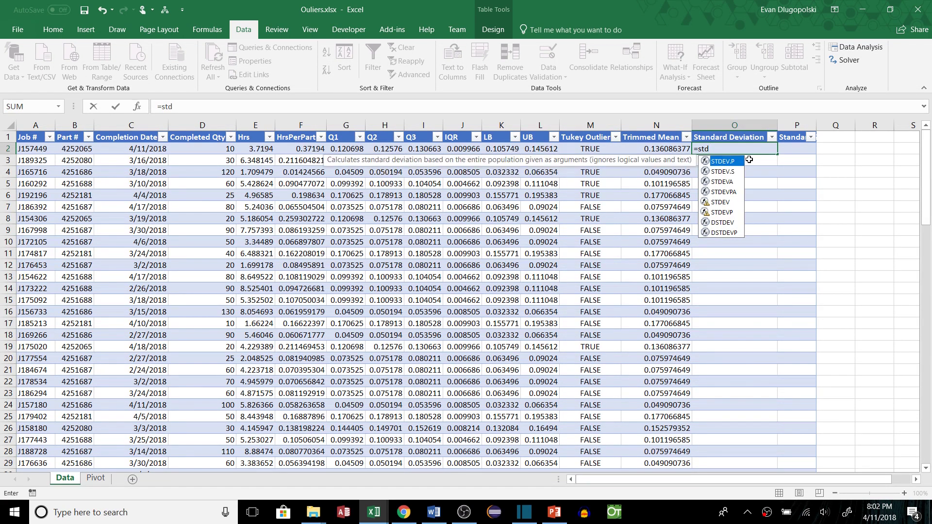
key("Down")
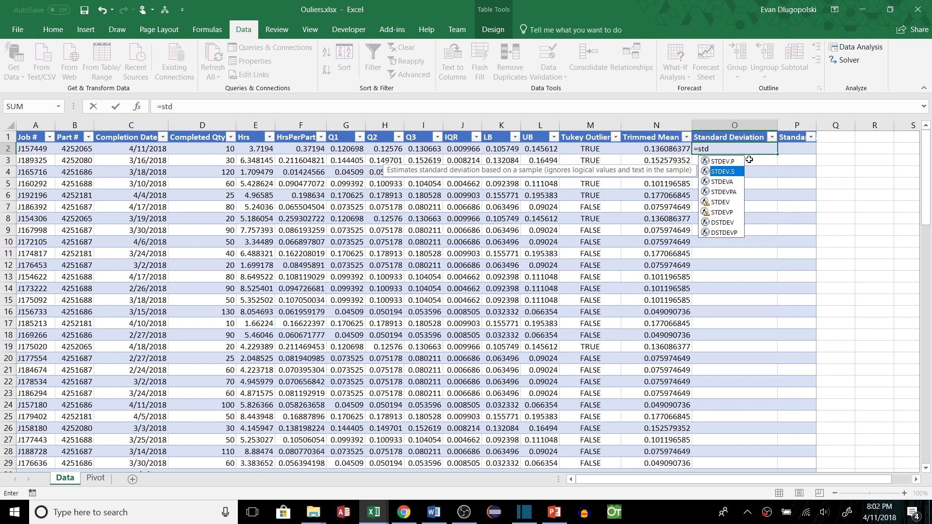
key("Tab")
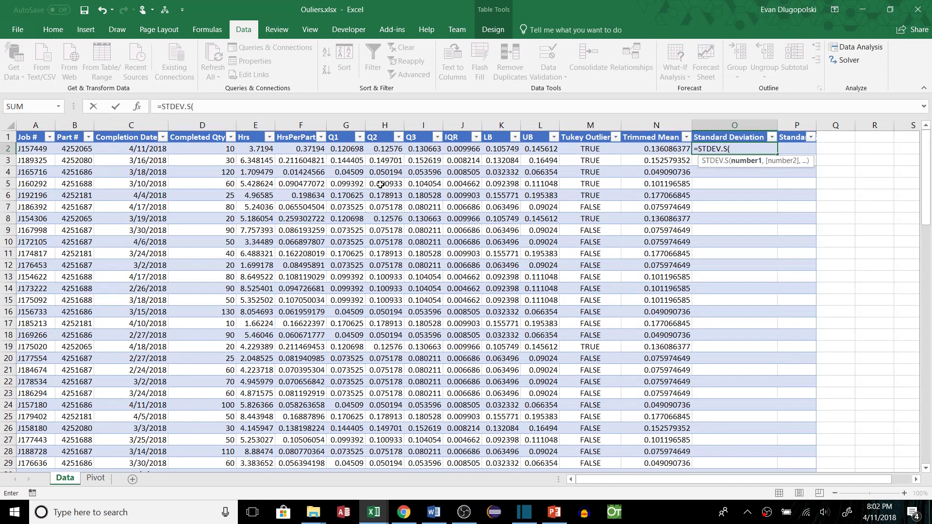
type("IF(")
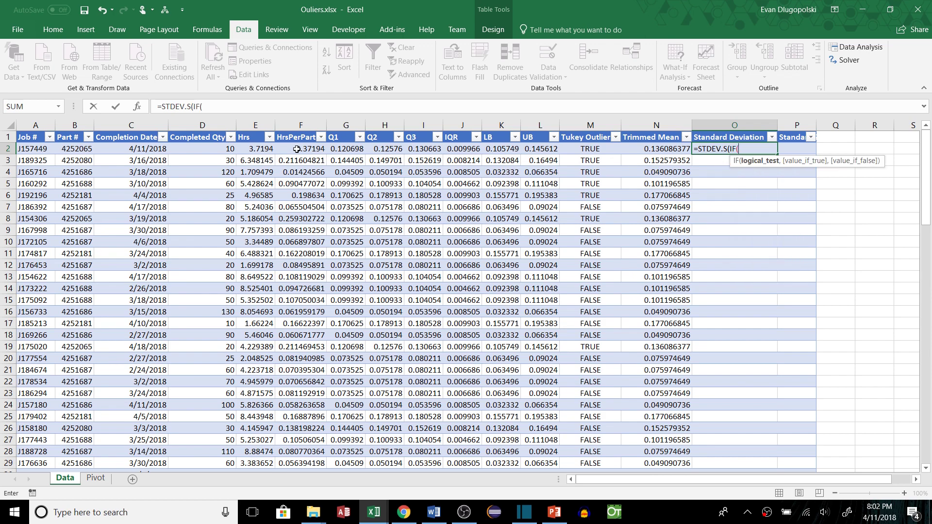
left_click(74, 148)
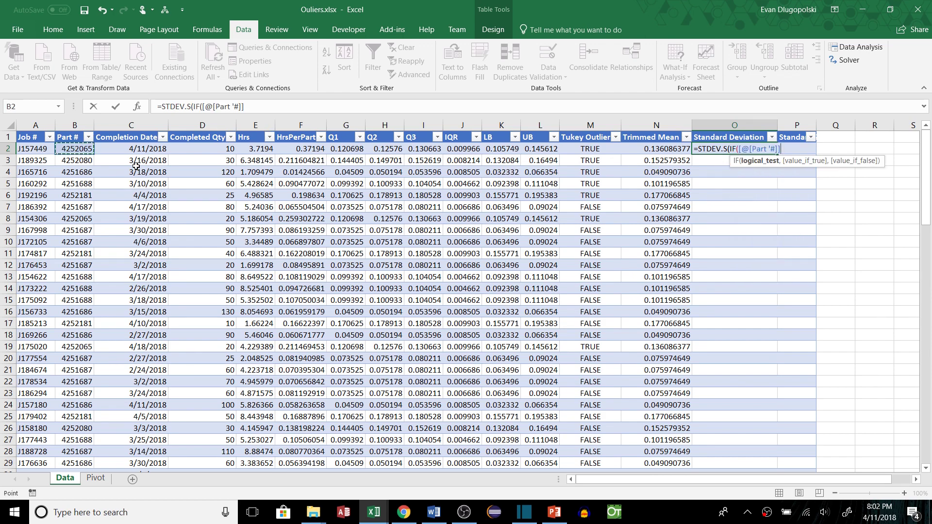
type("=[@[Part '#")
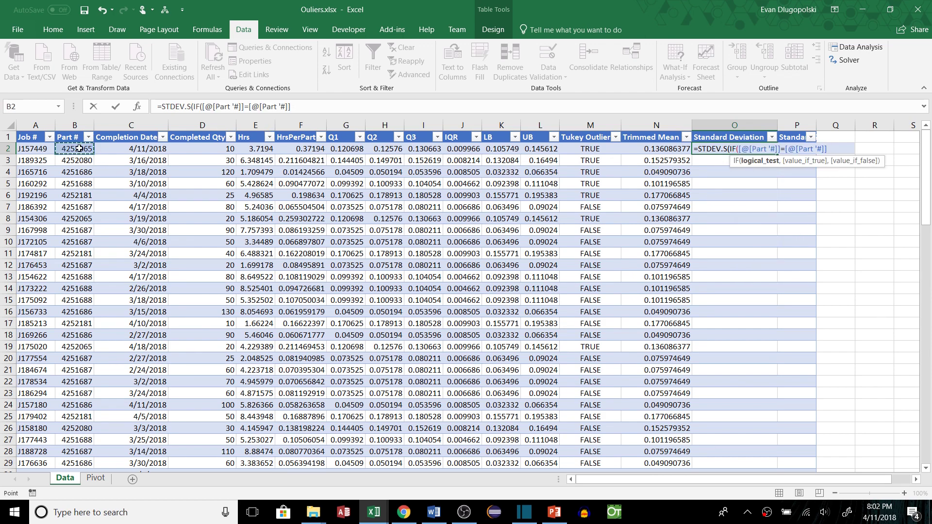
key("ctrl+shift+Down")
type(",")
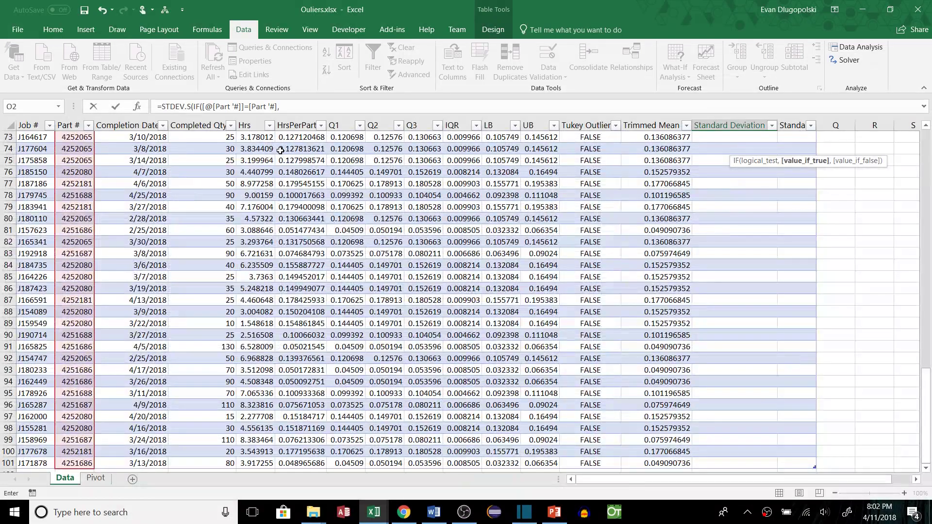
scroll(281, 150, "up", 15)
left_click(300, 139)
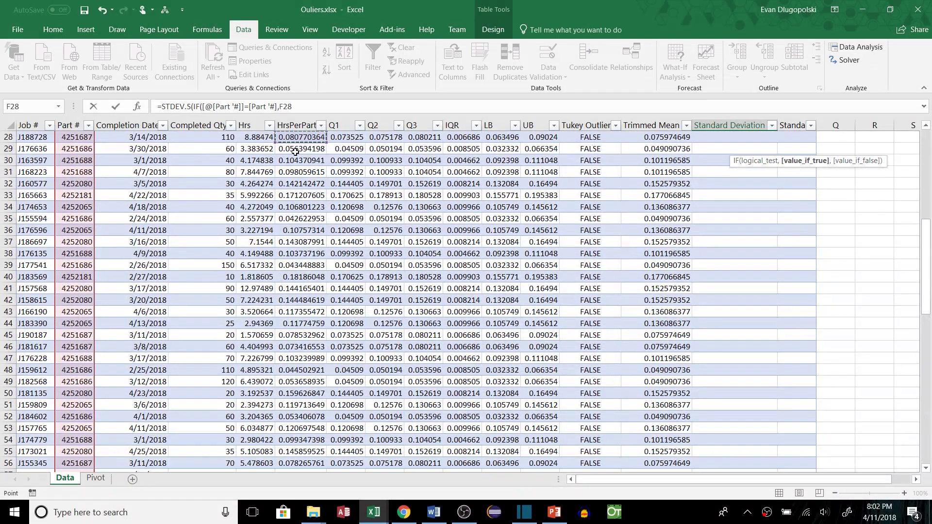
key("ctrl+Up")
key("ctrl+shift+Down")
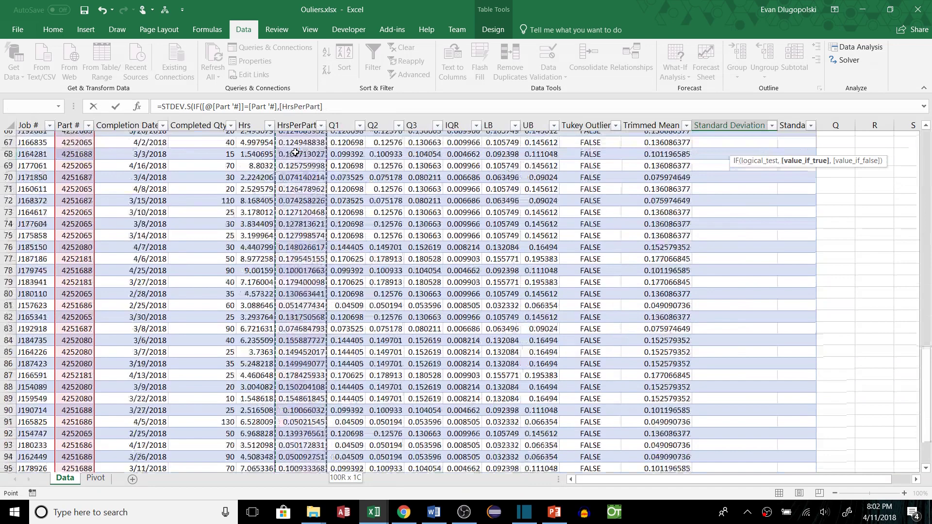
type(",")
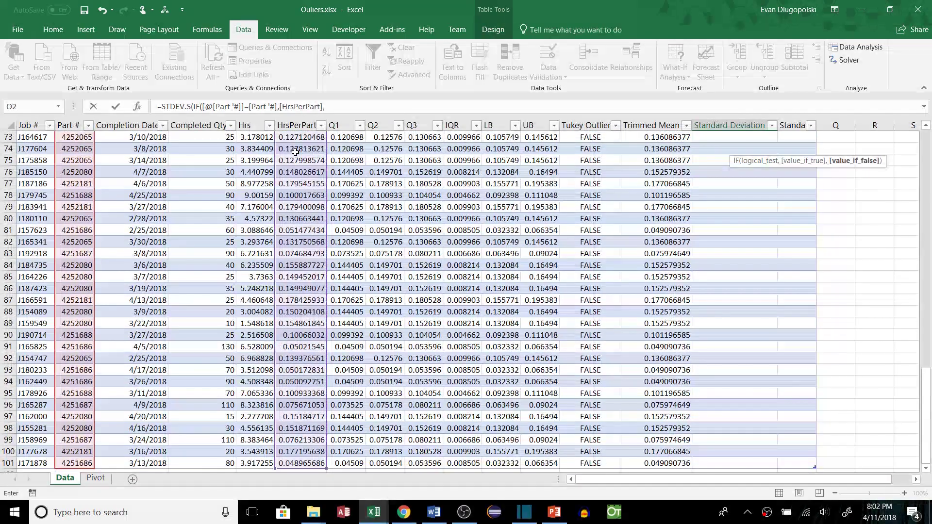
type("\"\")")
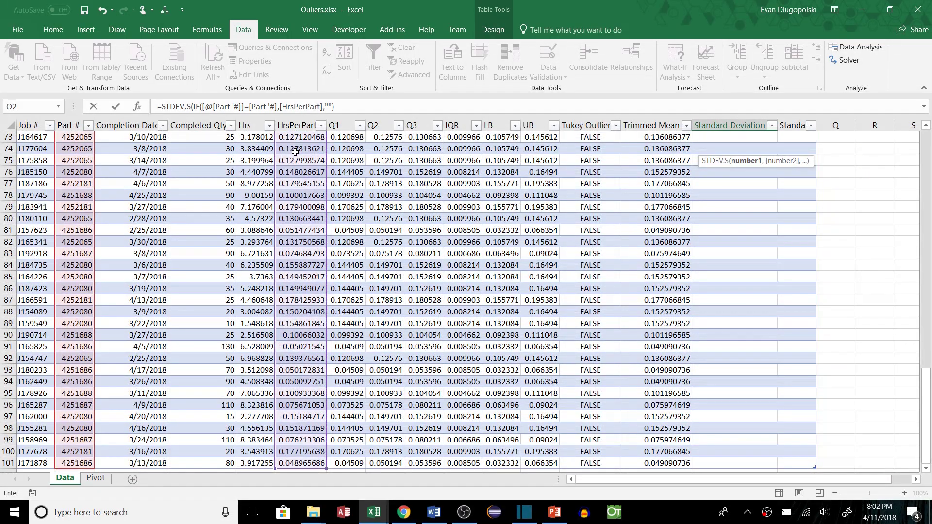
- Add the missing parenthesis and array-enter the formula, giving 0.062617178 in row 2
key("Return")
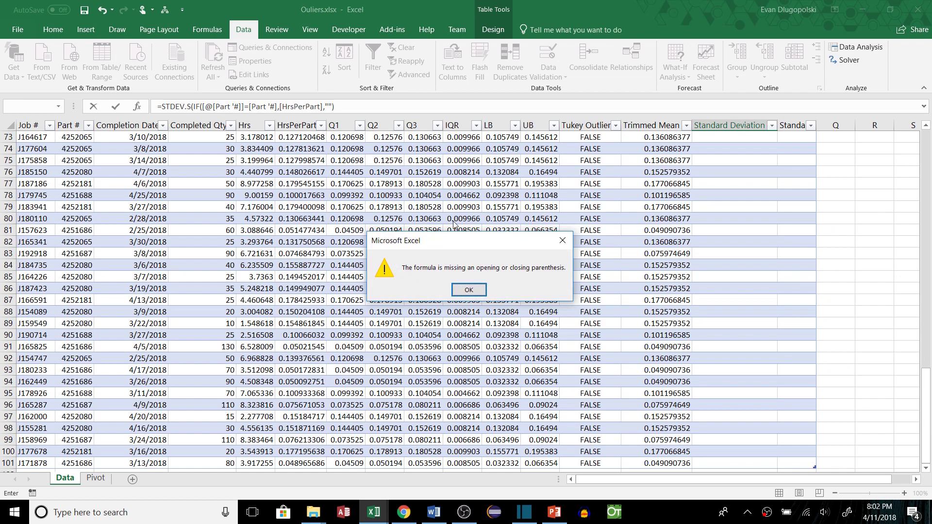
left_click(469, 290)
type(")")
key("ctrl+shift+Return")
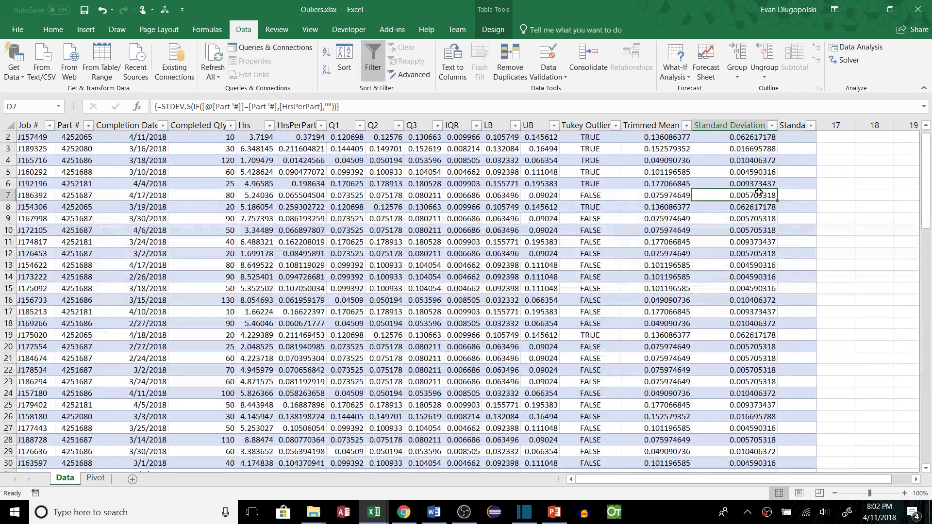
scroll(719, 148, "up", 1)
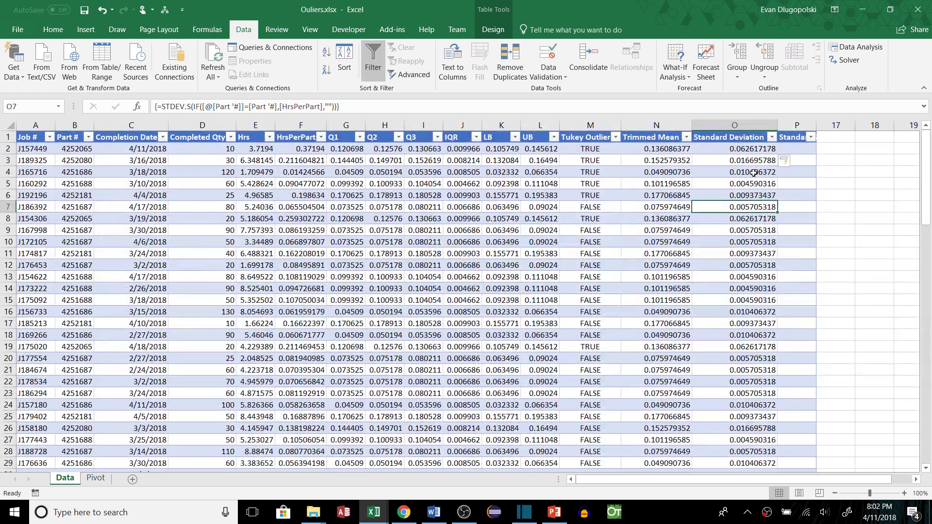
left_click(83, 150)
- Insert a new 'Mean' column before Standard Z Score
right_click(792, 126)
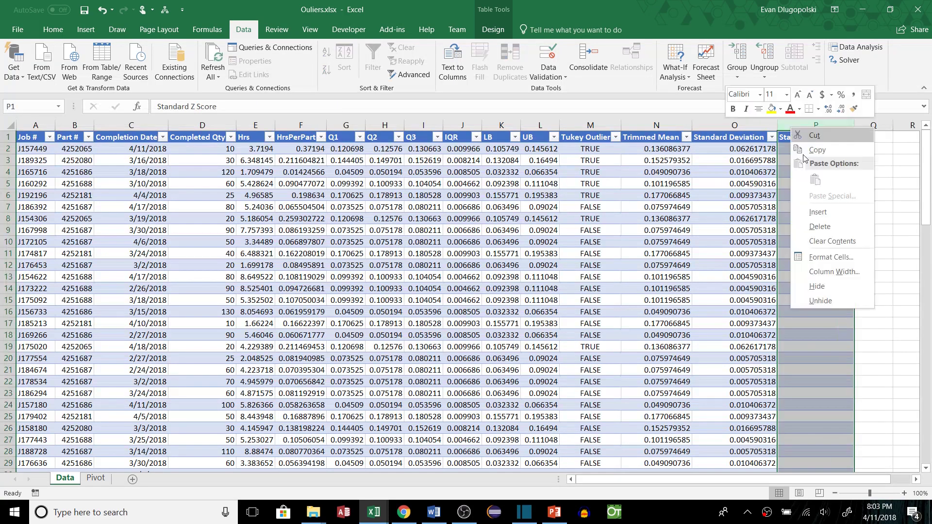
left_click(815, 192)
left_click(798, 136)
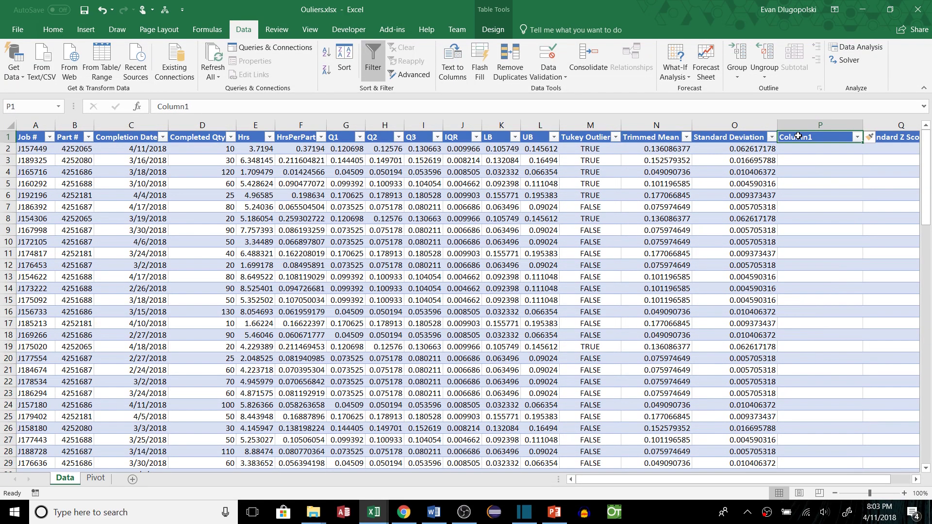
type("Mean")
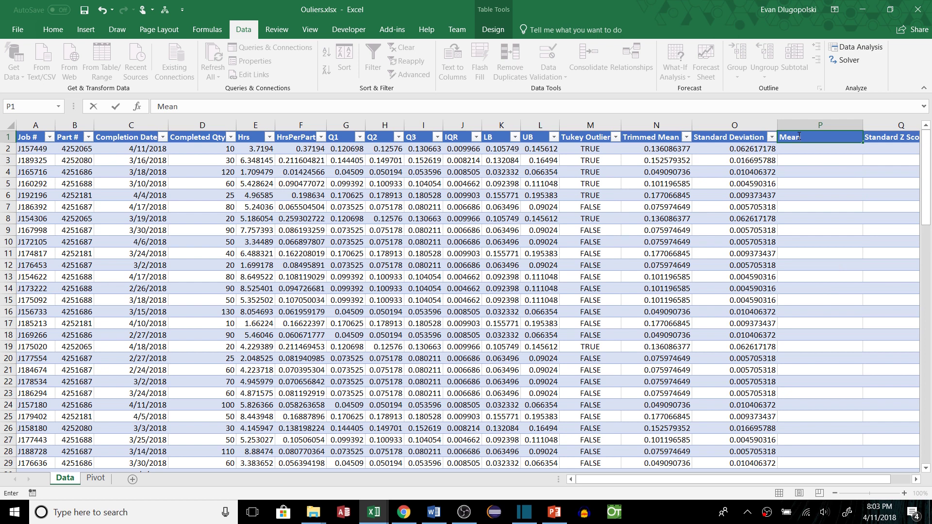
key("Return")
- Array-enter =AVERAGE(IF([@[Part #]]=[Part #],[HrsPerPart],"")) in P2, e.g. 0.14592297
type("=")
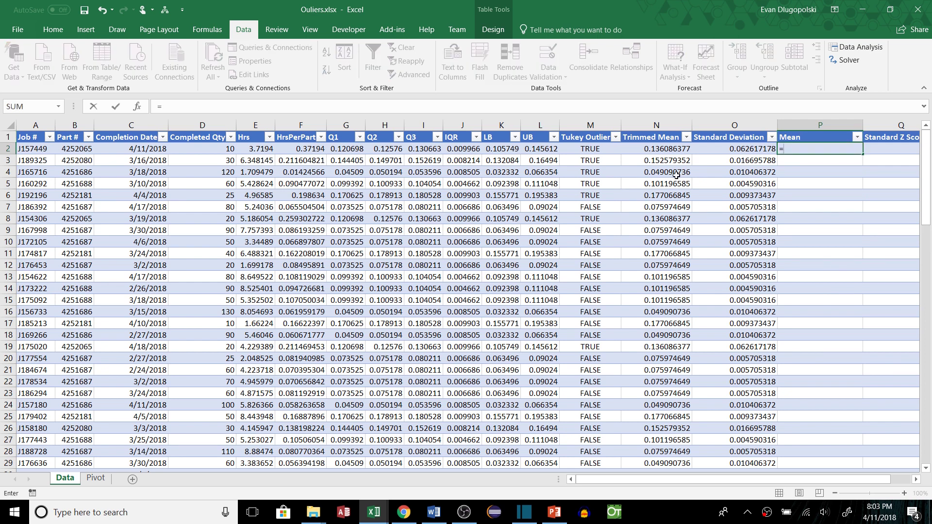
type("AVERAGE(IF(")
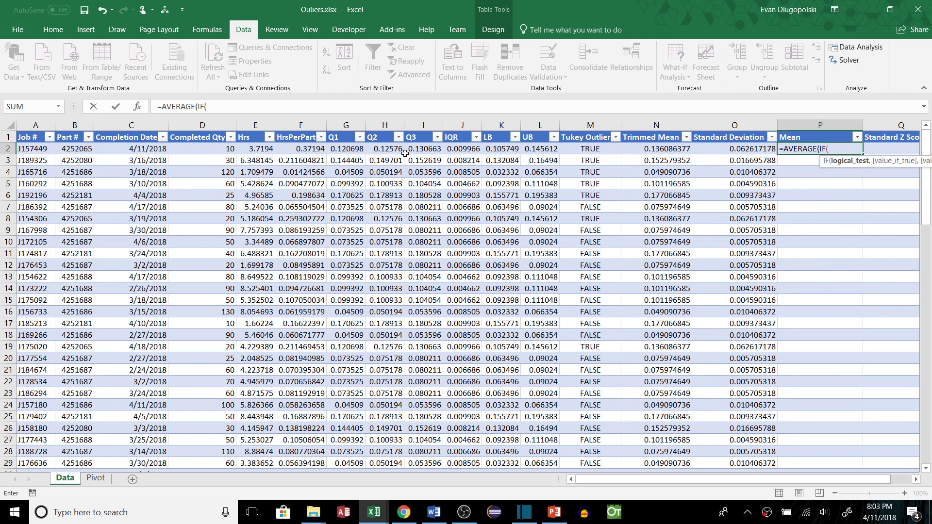
left_click(74, 149)
type("=")
left_click(75, 150)
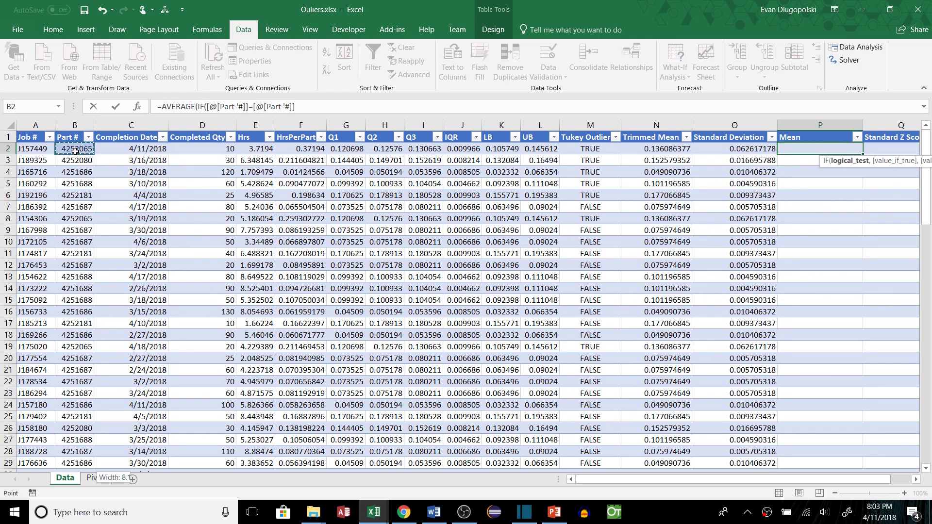
key("ctrl+shift+Down")
type(",")
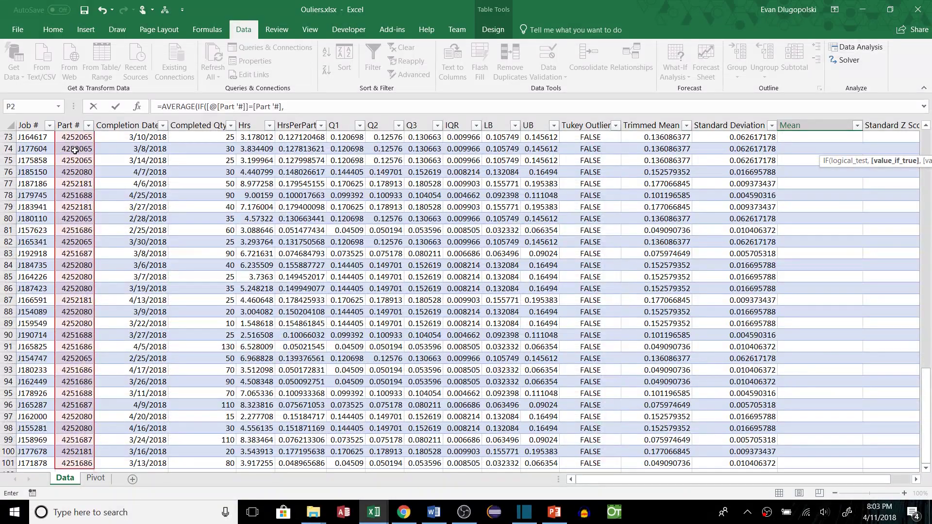
left_click(280, 248)
key("ctrl+Up")
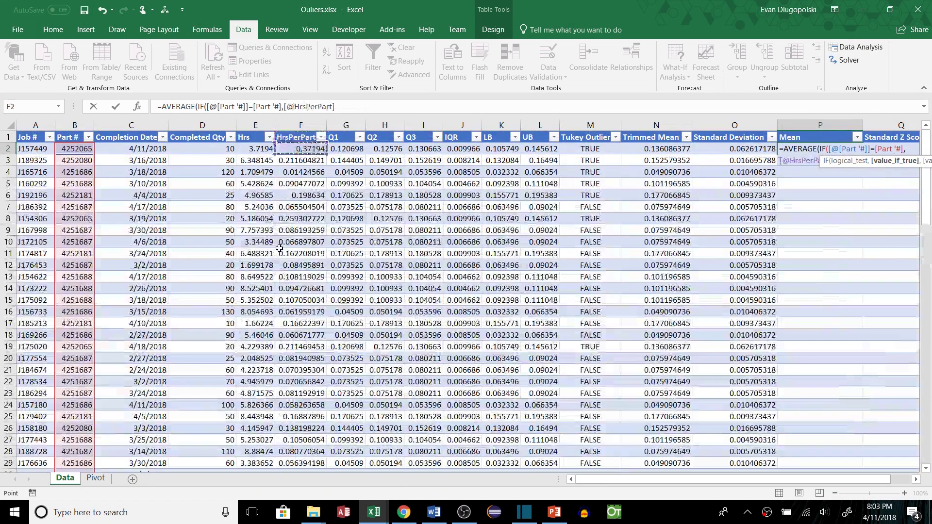
key("ctrl+shift+Down")
type(",")
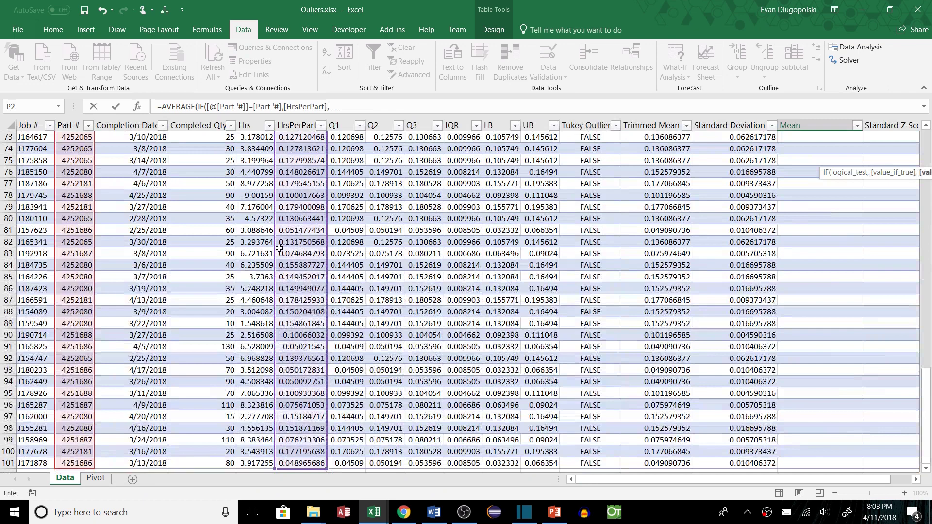
type("\"\")")
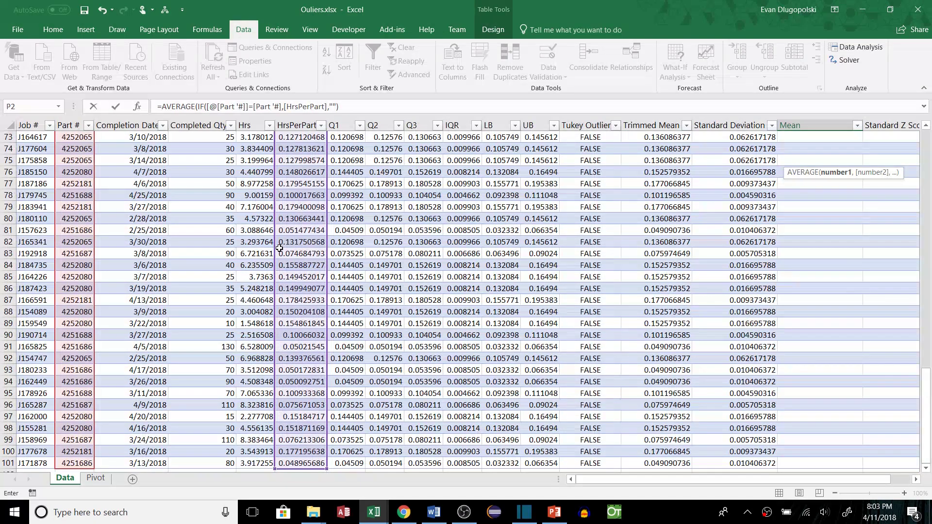
type(")")
key("ctrl+shift+Return")
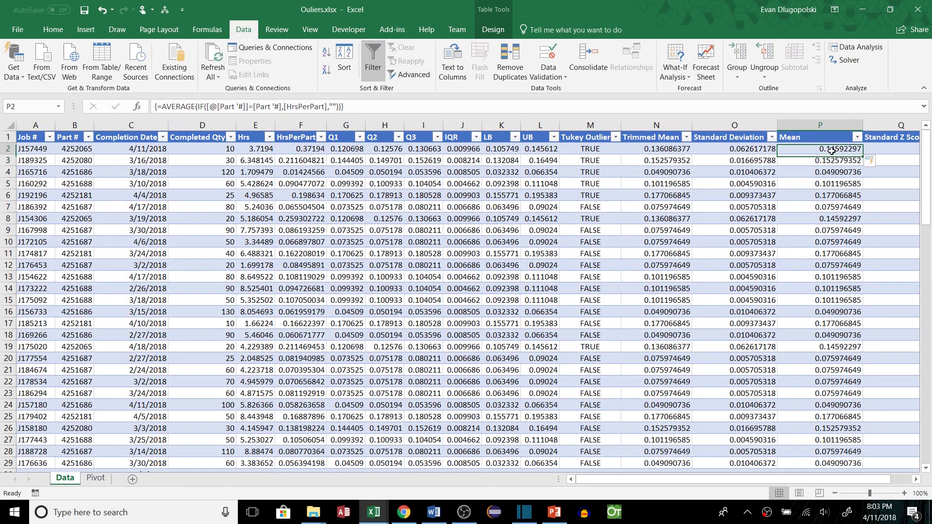
left_click(833, 168)
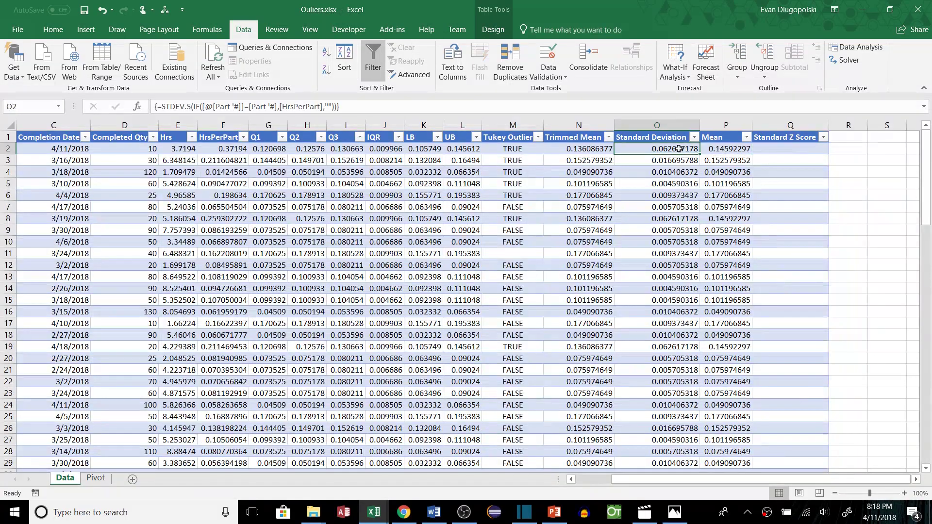
- Paste the z = (x−μ)/σ picture over the table and delete it, clearing row 6's IQR
left_click(719, 148)
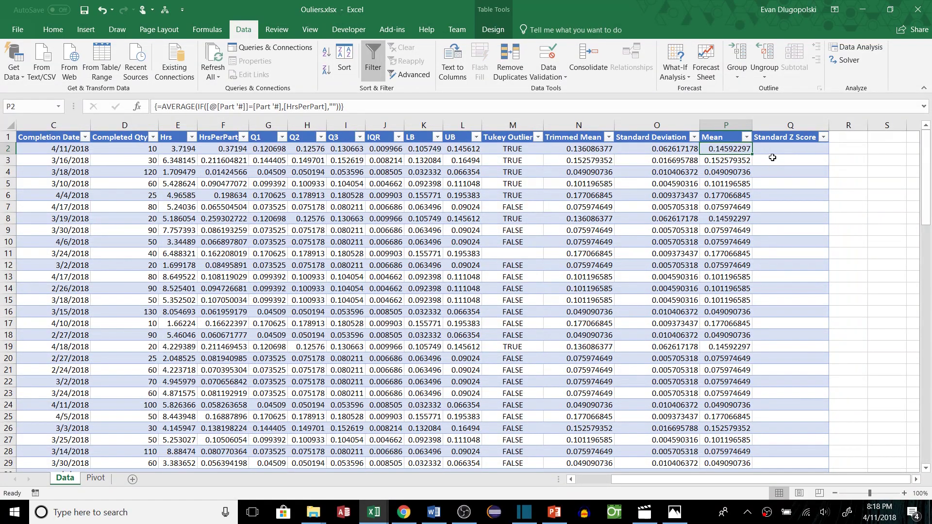
left_click(388, 195)
key("Delete")
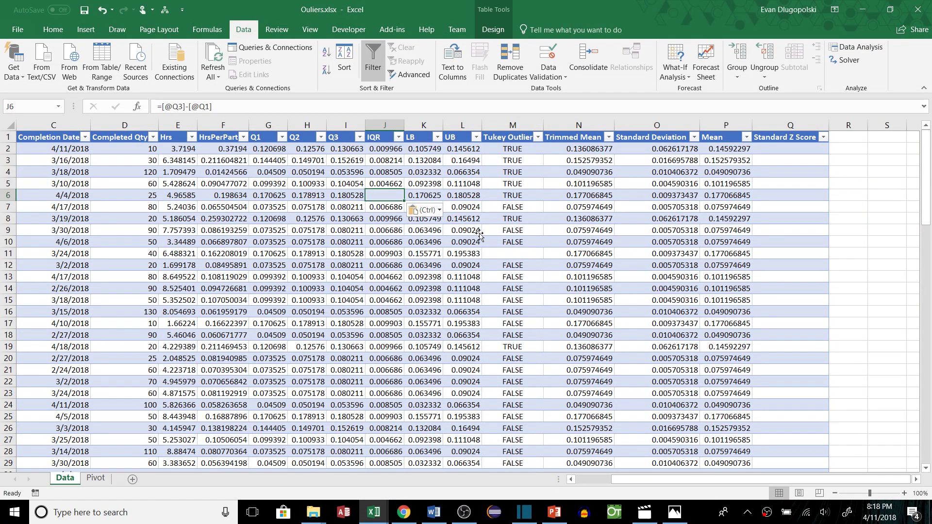
key("ctrl+v")
left_click_drag(388, 238, 459, 275)
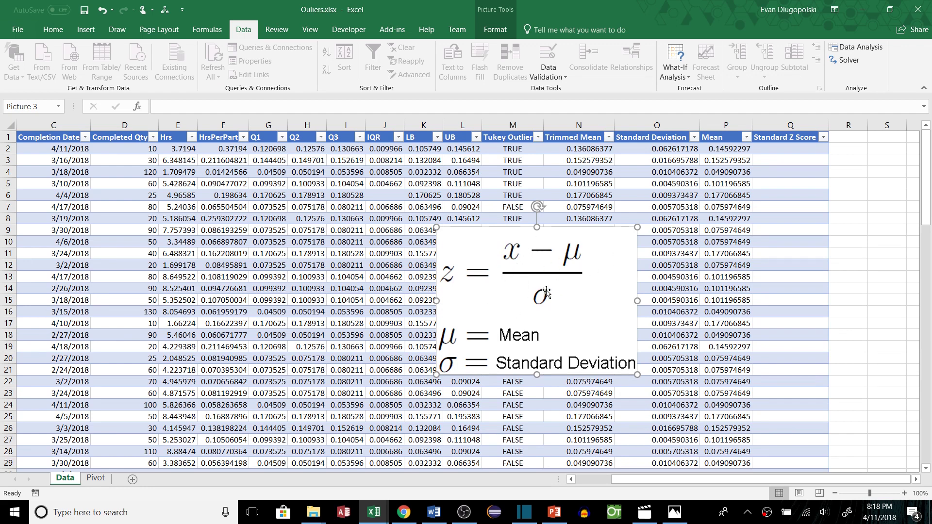
key("Delete")
left_click(793, 156)
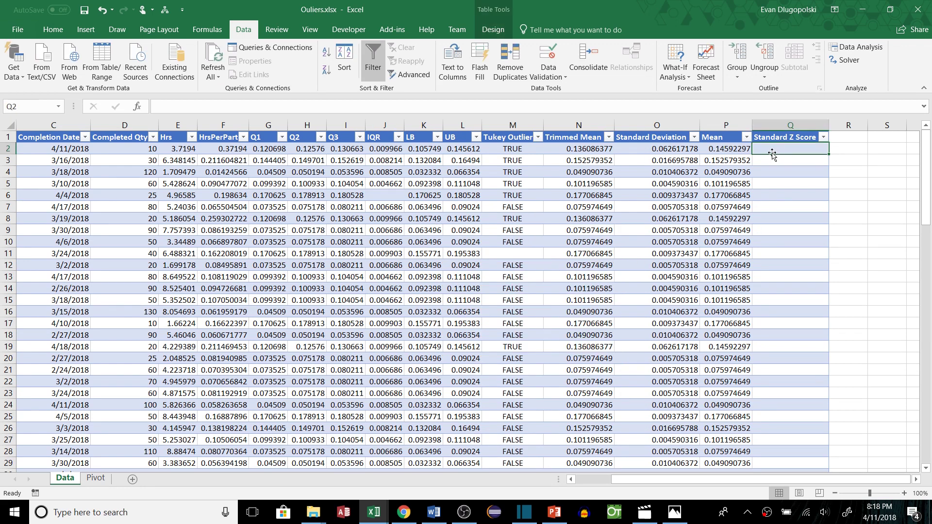
type("=STANDARDIZE(")
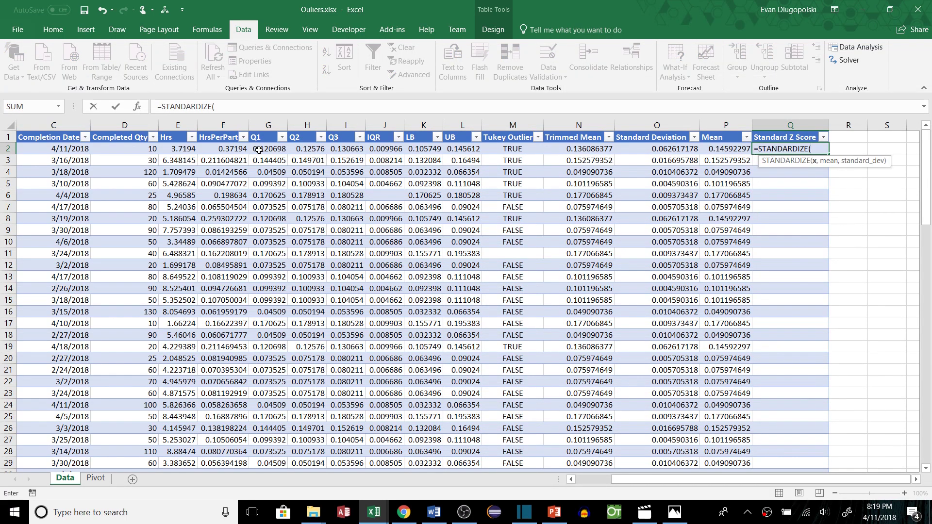
left_click(238, 150)
type(",")
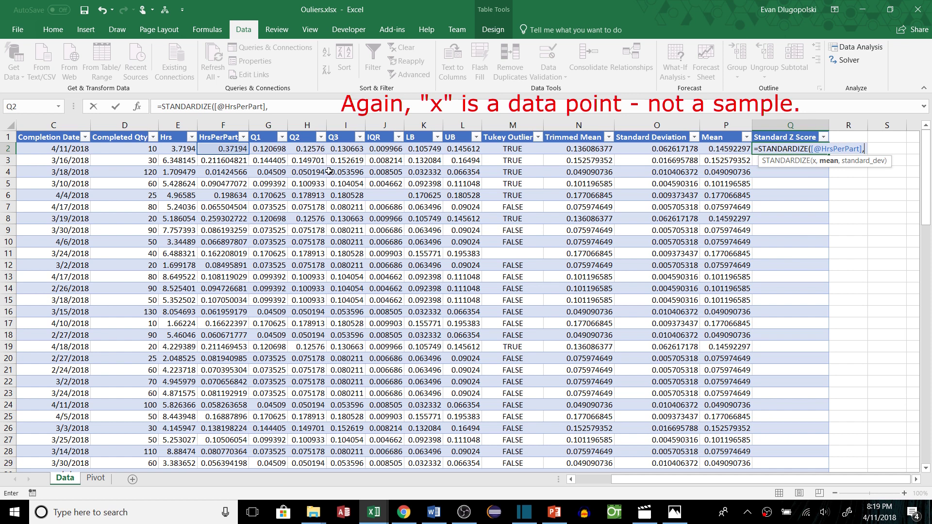
left_click(719, 149)
type(",")
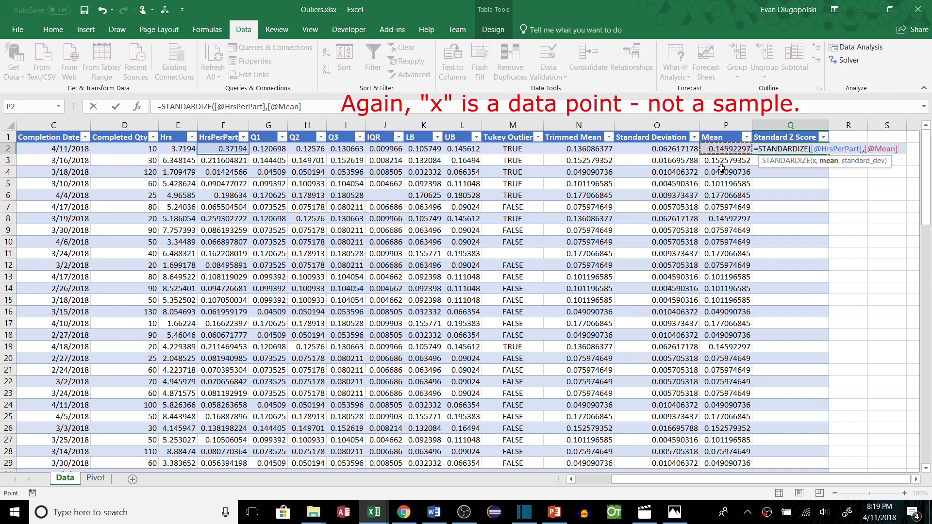
left_click(685, 149)
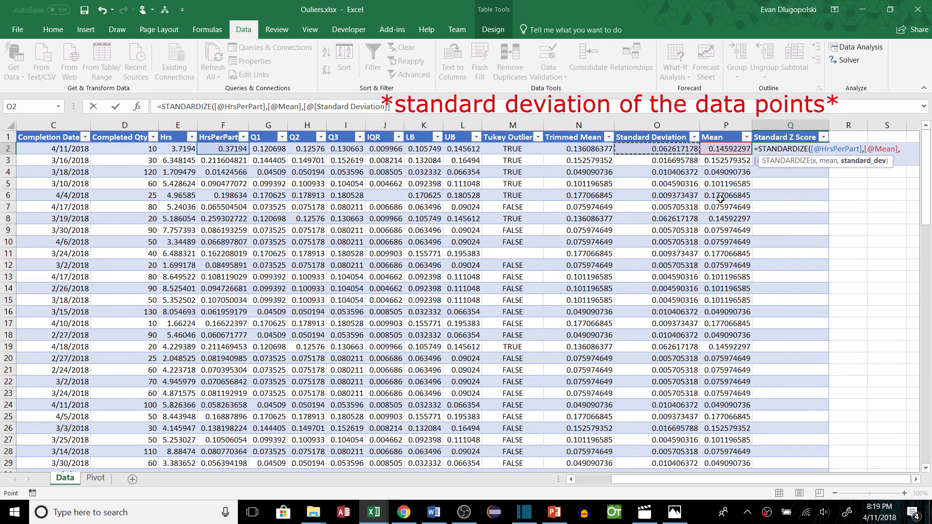
type(")")
key("Return")
key("Down")
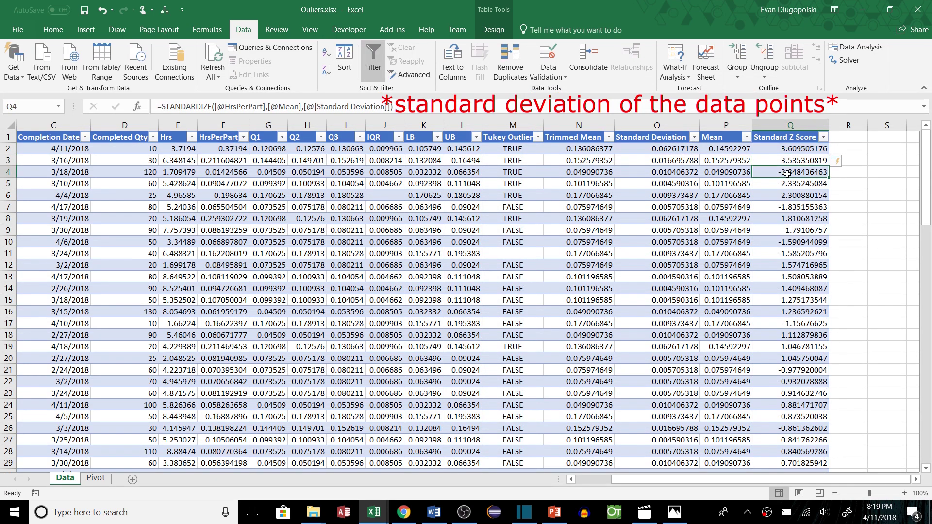
scroll(758, 219, "down", 1)
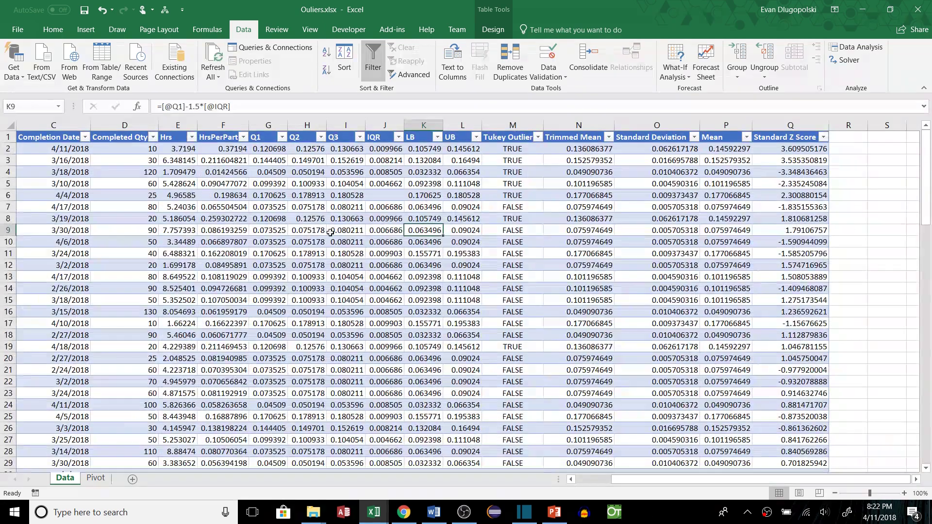
key("ctrl+v")
left_click_drag(543, 280, 336, 219)
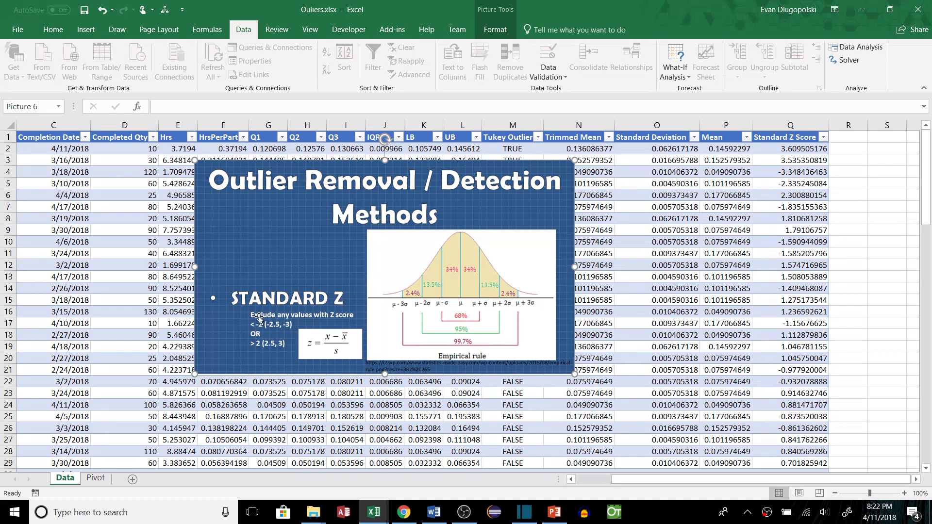
left_click_drag(309, 296, 301, 313)
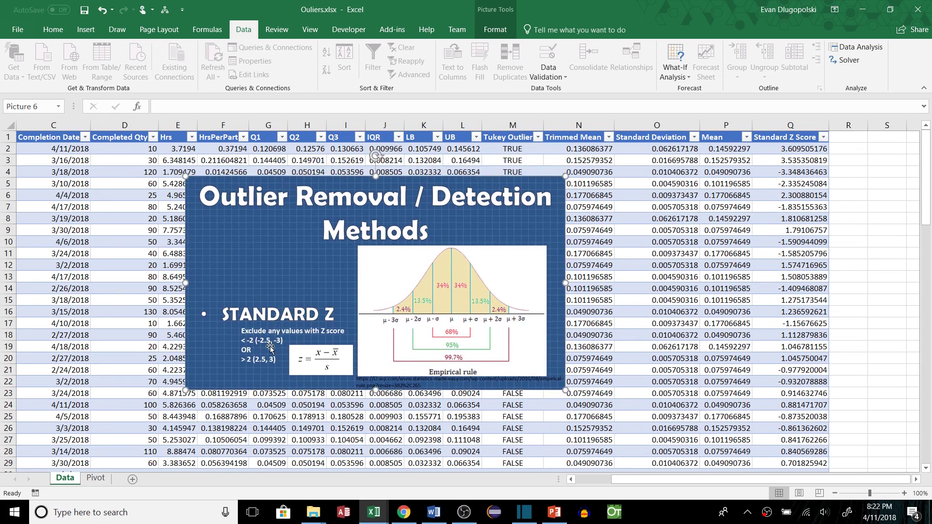
left_click_drag(486, 209, 462, 224)
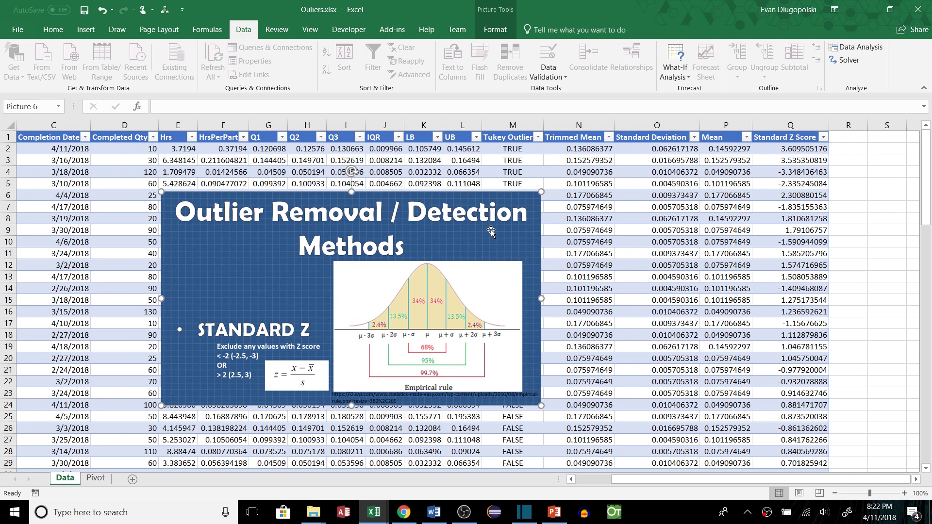
key("Delete")
- Add a 'Z Score Outlier' header in R1 and autofit column R
left_click(772, 164)
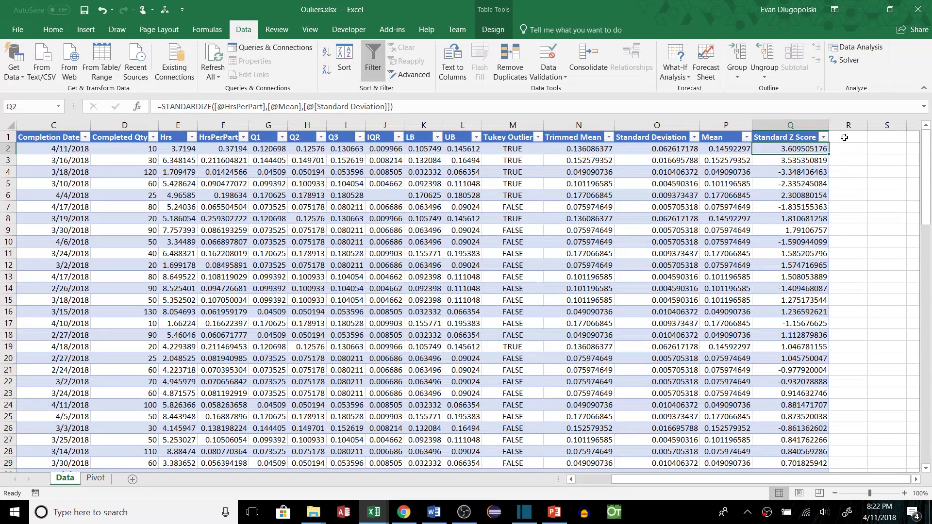
left_click(860, 140)
type("T")
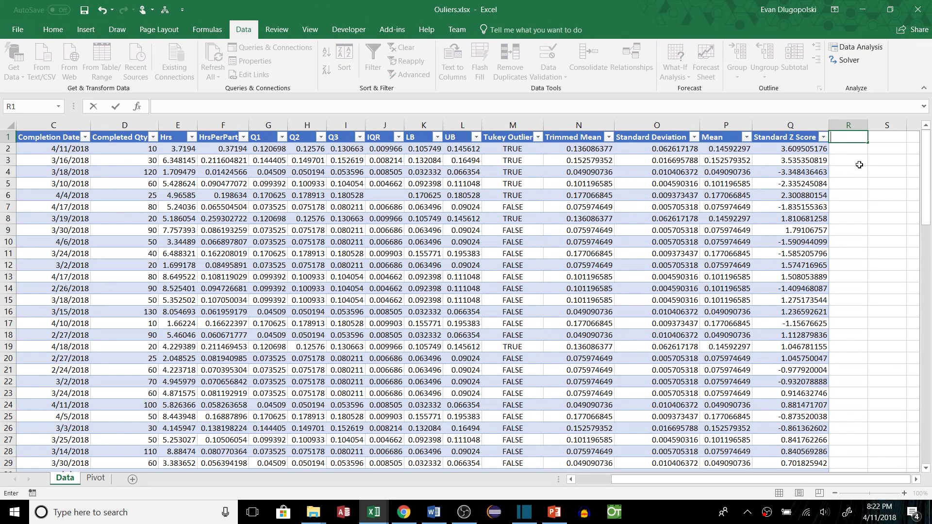
type("Z")
left_click(859, 165, "shift")
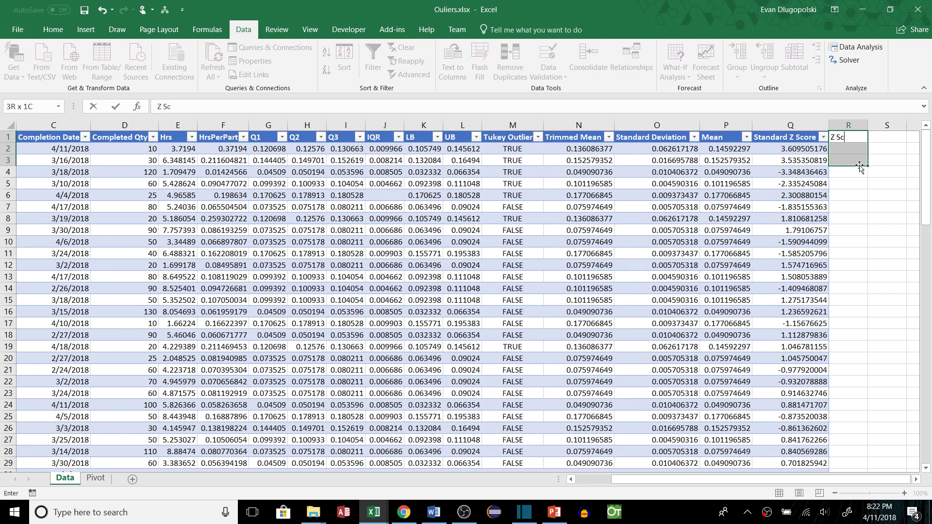
type("Score Outlier")
key("Return")
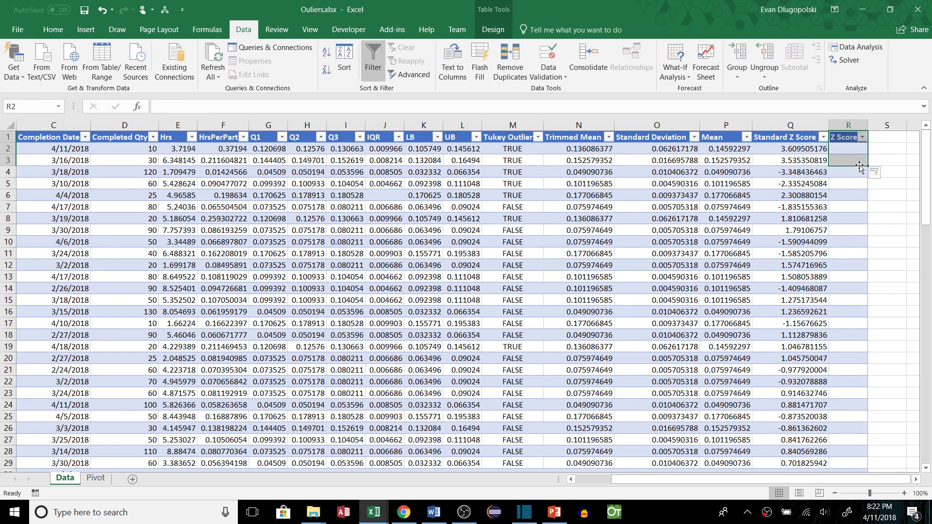
double_click(868, 125)
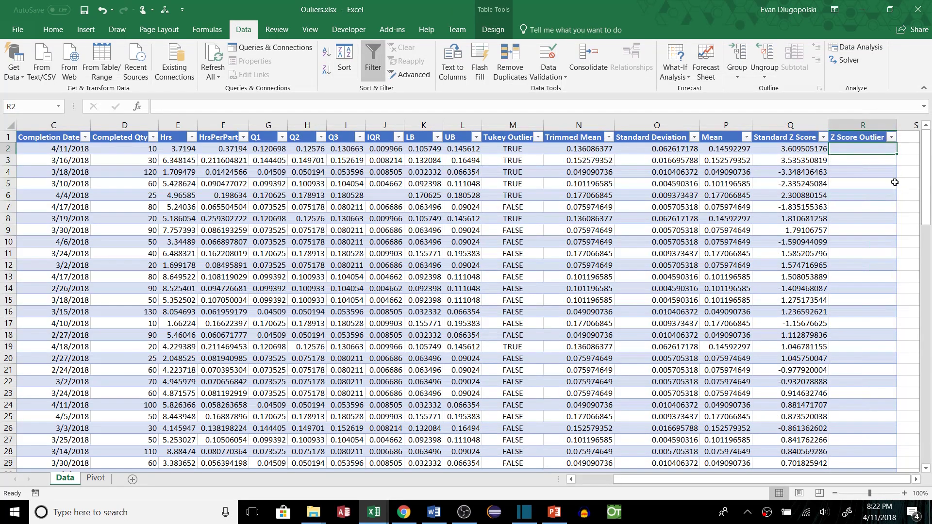
- Enter =IF(ABS([@[Standard Z Score]])>3,TRUE,FALSE) in R2 to flag outliers
type("=")
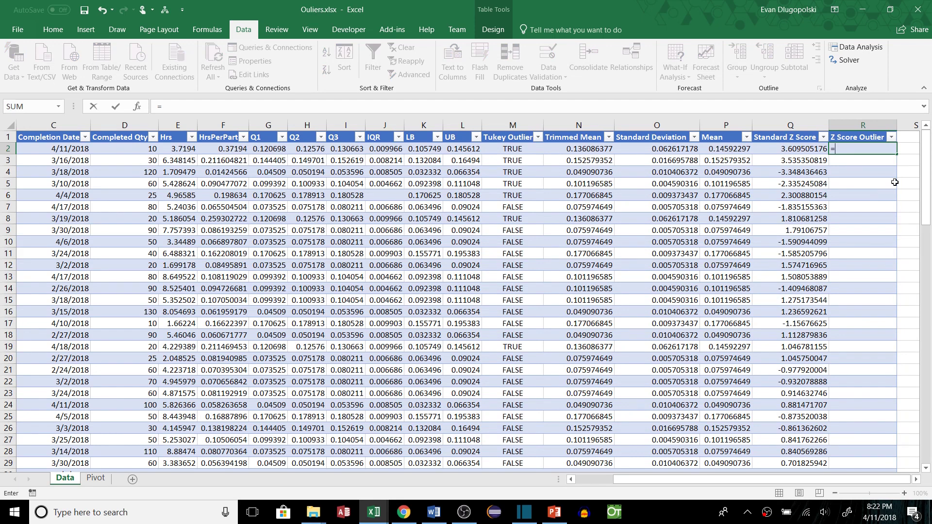
type("IF(")
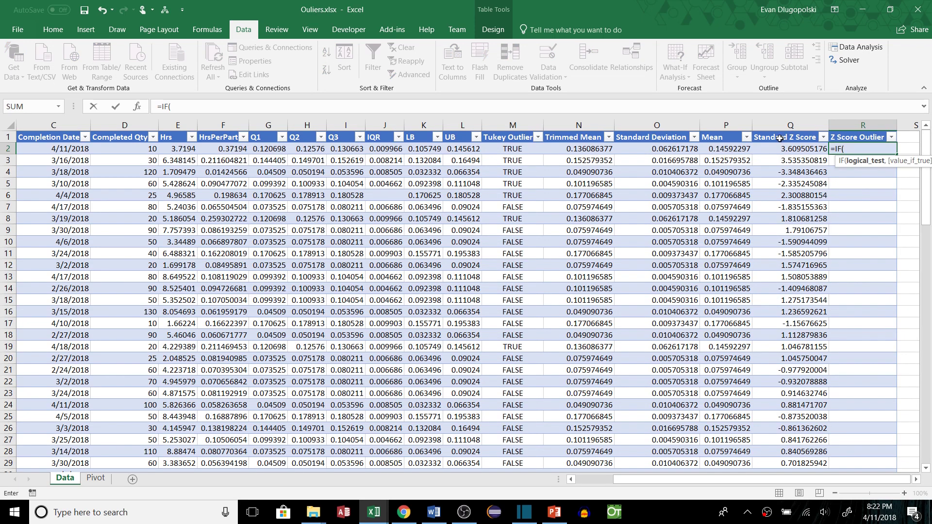
type("ABS(")
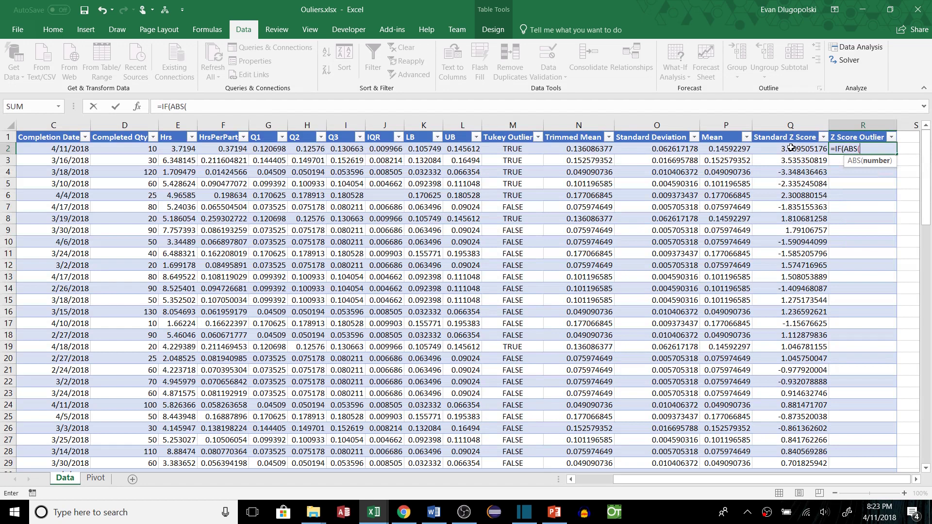
left_click(791, 148)
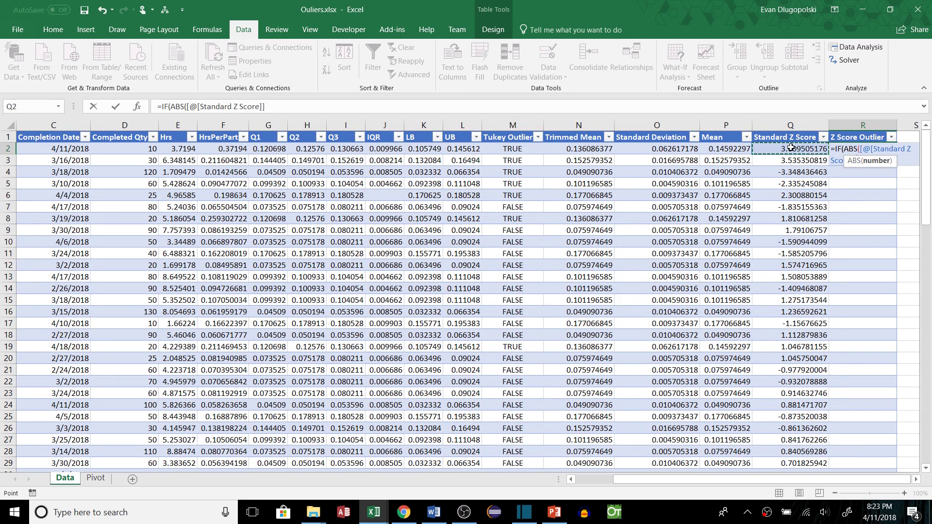
type(")>")
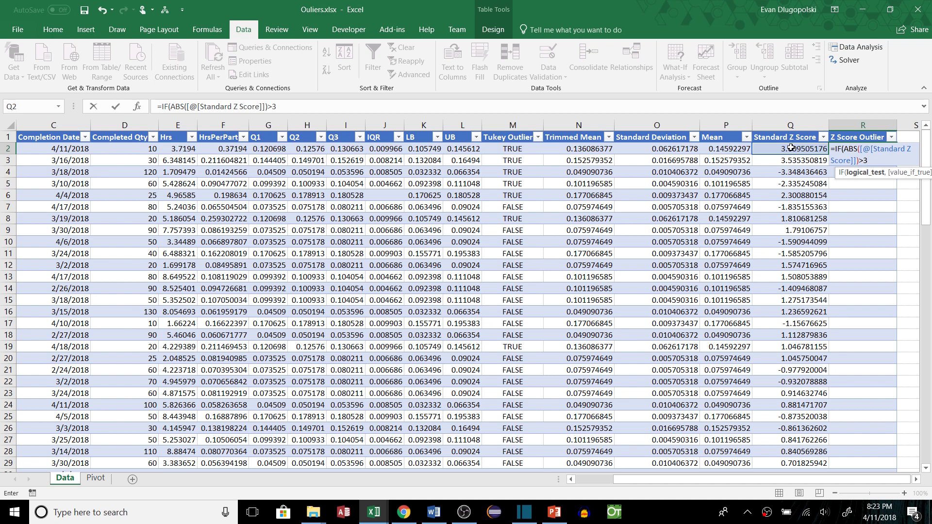
type("3,t")
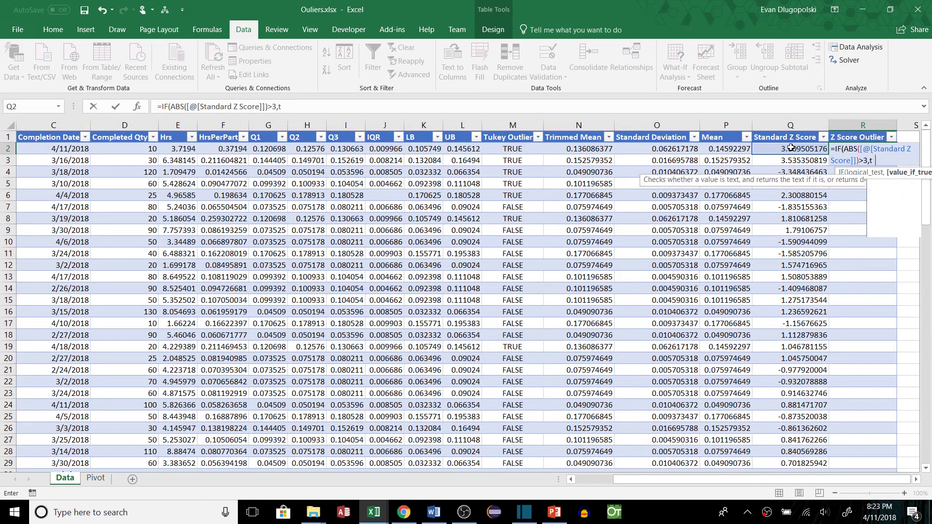
type("rue,fa")
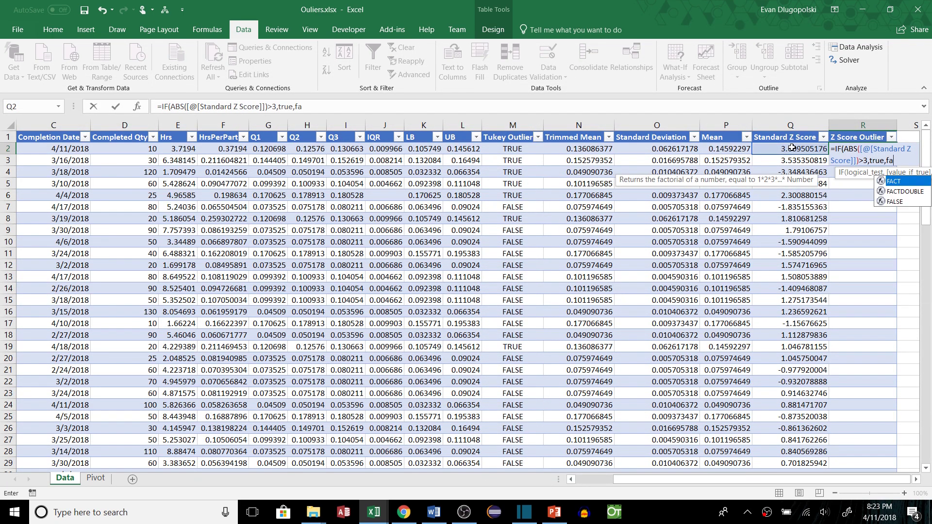
type("lse)")
key("Return")
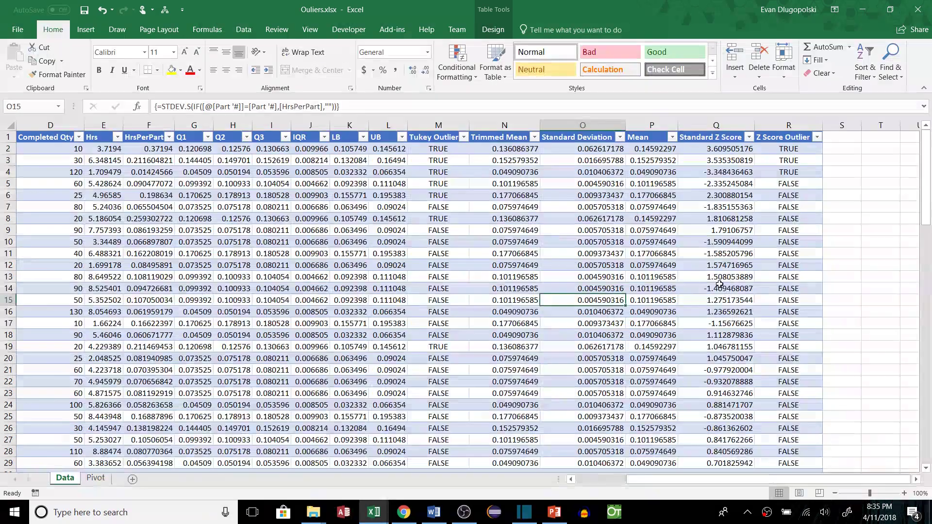
- Copy the pivot's HrsPerPart averages B3:B9 to B15 and head them 'Original Mean'
left_click(95, 478)
left_click(114, 276)
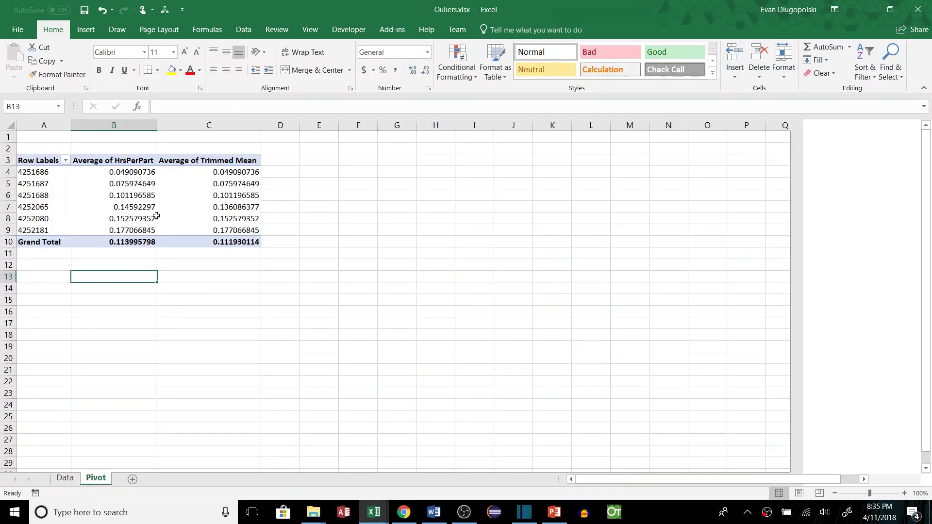
left_click_drag(120, 160, 141, 242)
left_click(209, 323)
left_click(209, 300)
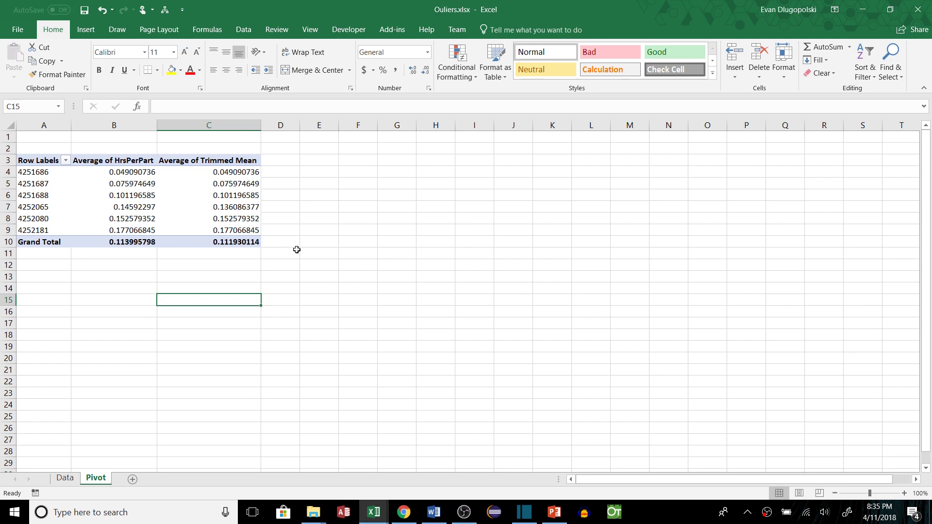
left_click(328, 200)
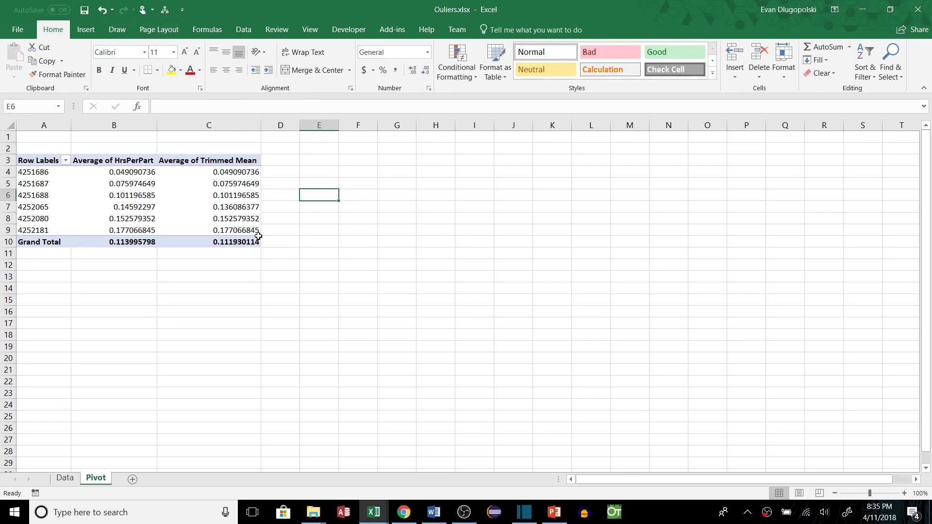
left_click_drag(130, 164, 129, 231)
key("ctrl+c")
left_click(130, 300)
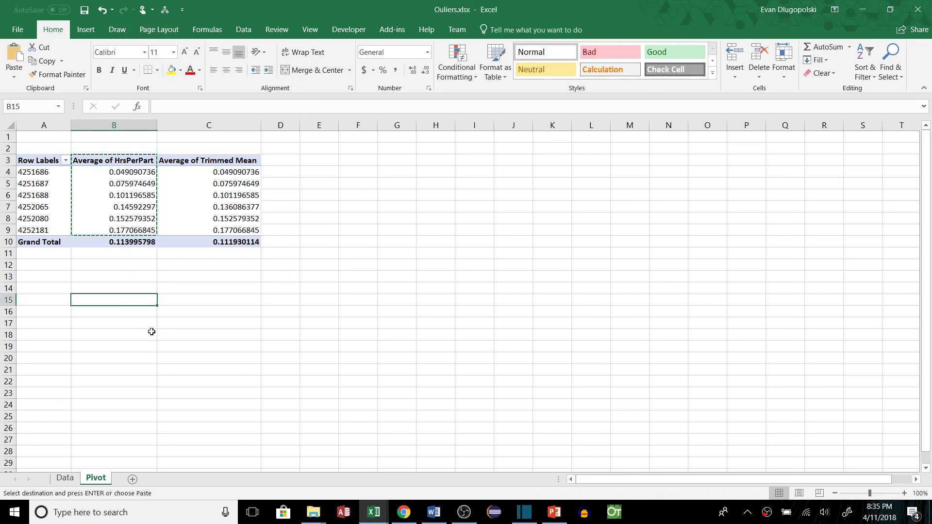
key("ctrl+v")
left_click(130, 304)
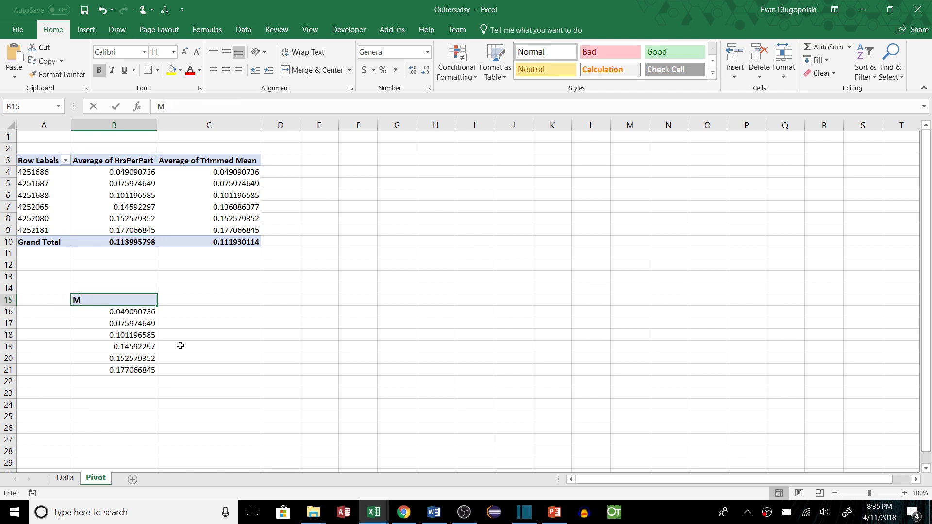
type("Mean")
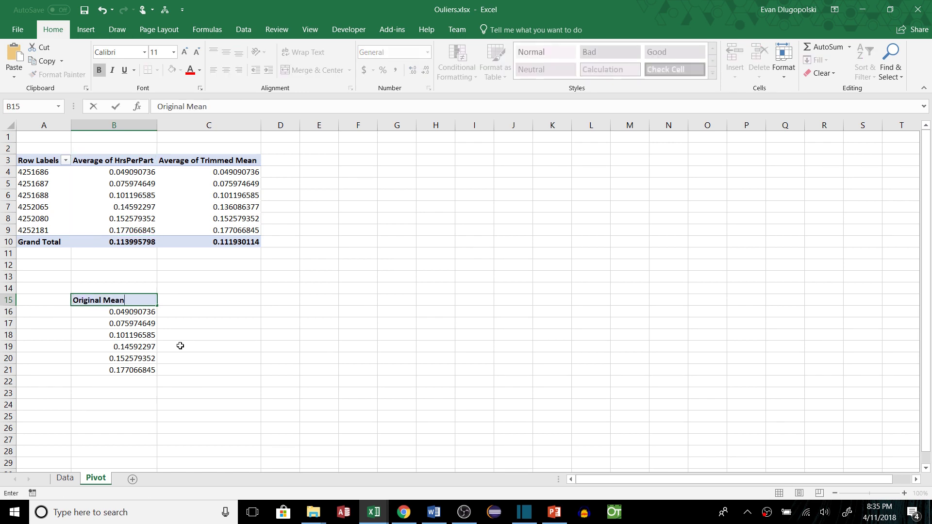
key("Return")
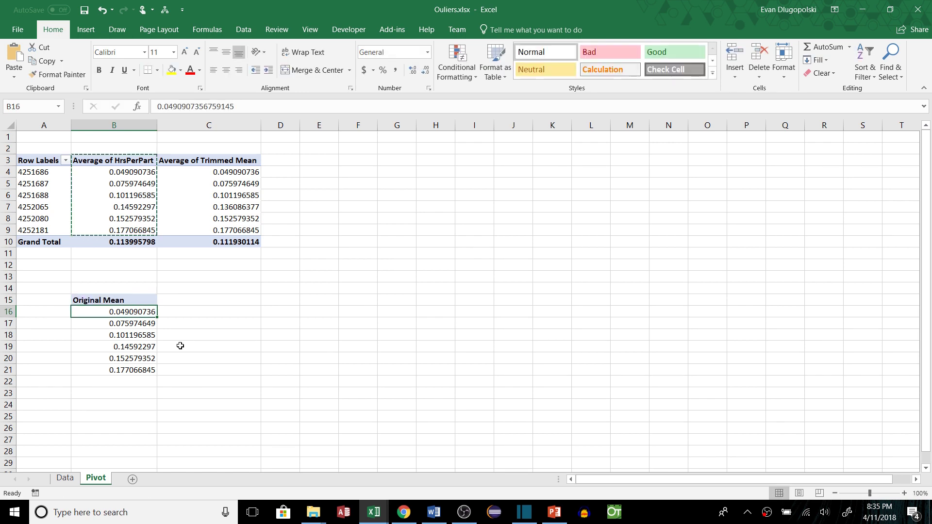
key("Return")
- Copy the trimmed averages C3:C9 to C15 and head them 'Trimmed Mean'
left_click_drag(247, 164, 237, 232)
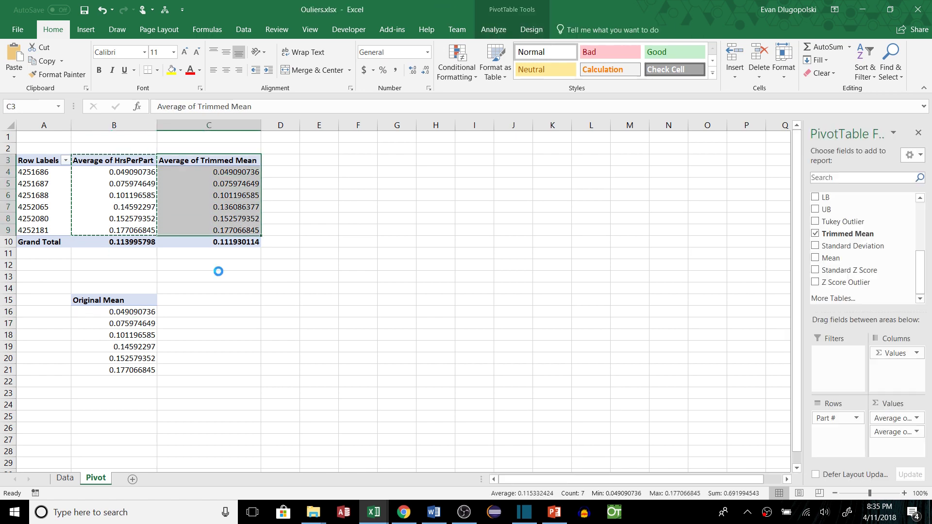
key("ctrl+c")
left_click(183, 302)
key("ctrl+v")
left_click(224, 304)
type("Trim")
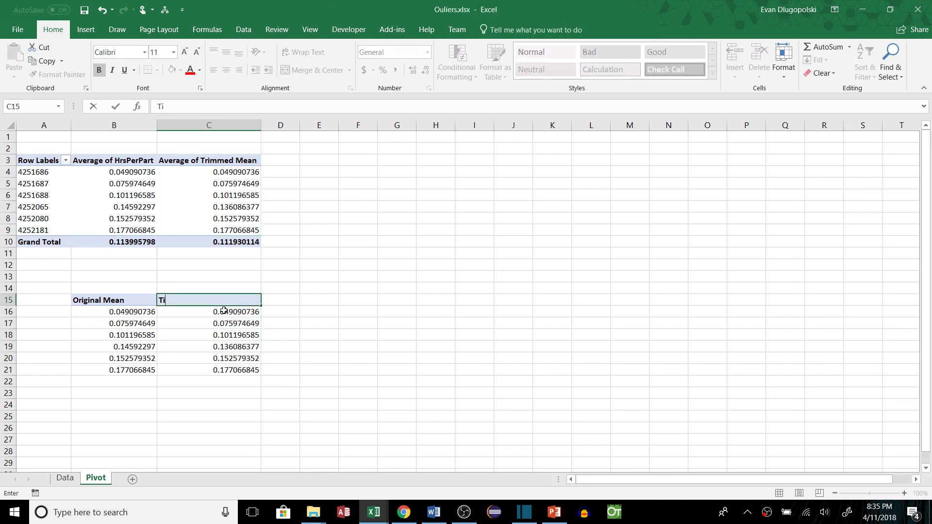
type("med Mean")
key("Return")
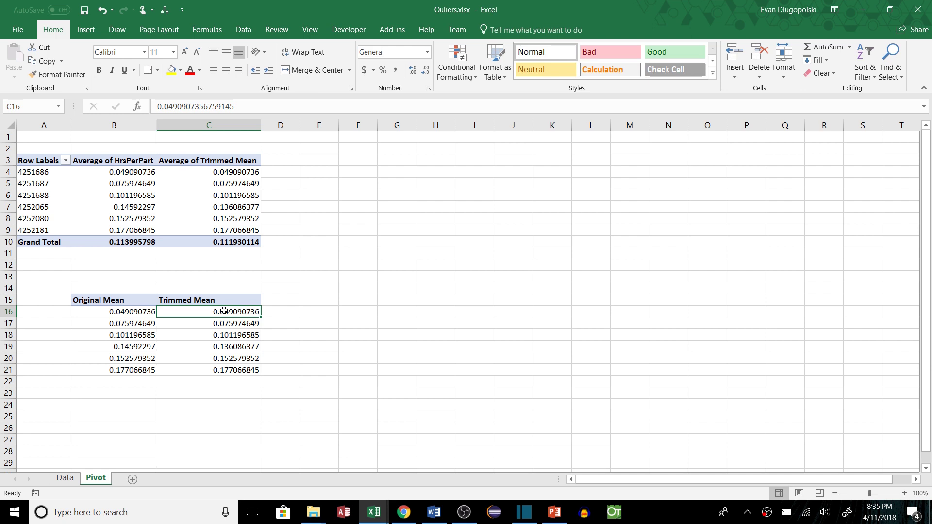
- Add a Z Score Outlier slicer to the pivot and filter it to FALSE (non-outliers only)
left_click(318, 300)
left_click(175, 205)
left_click(494, 30)
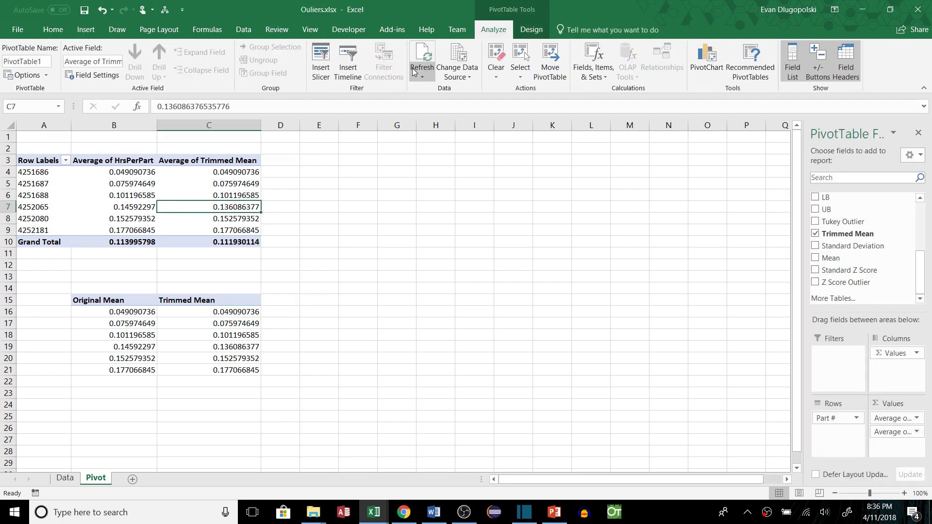
left_click(321, 61)
scroll(622, 237, "down", 2)
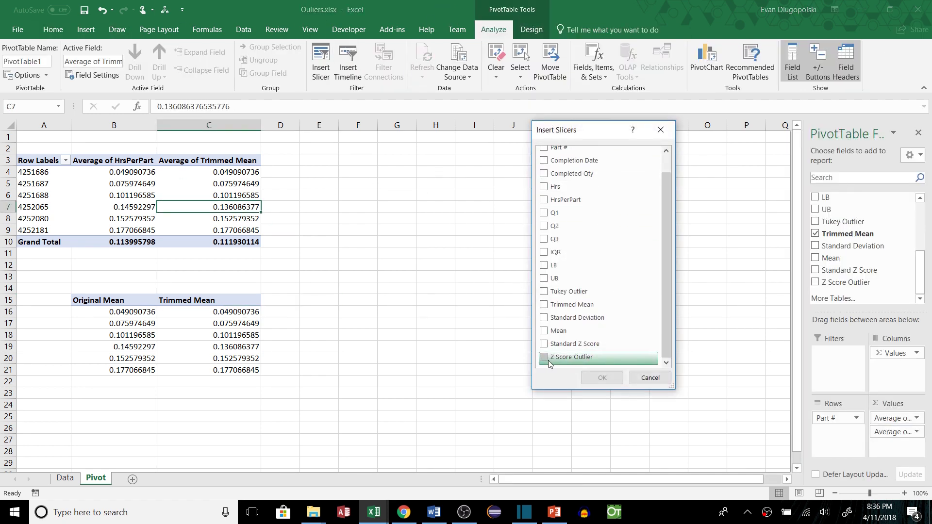
left_click(573, 358)
left_click(602, 378)
left_click(385, 207)
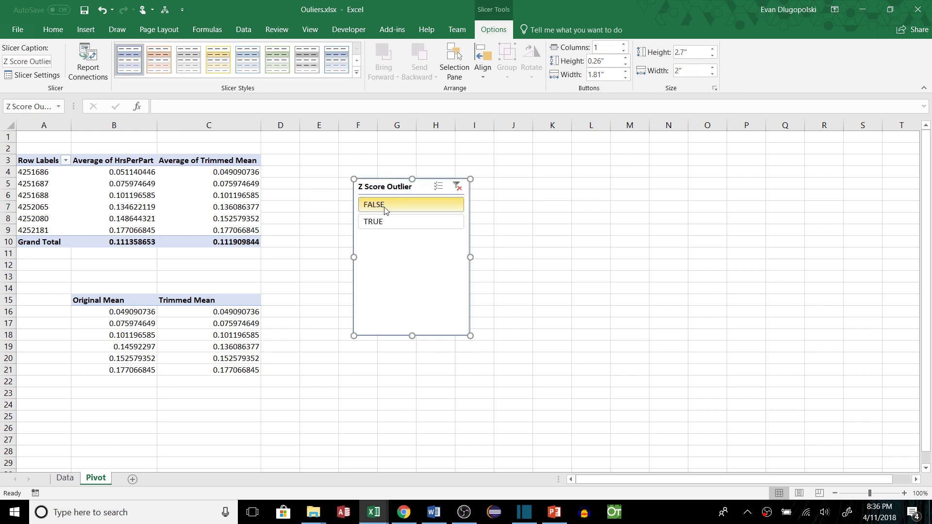
left_click(296, 195)
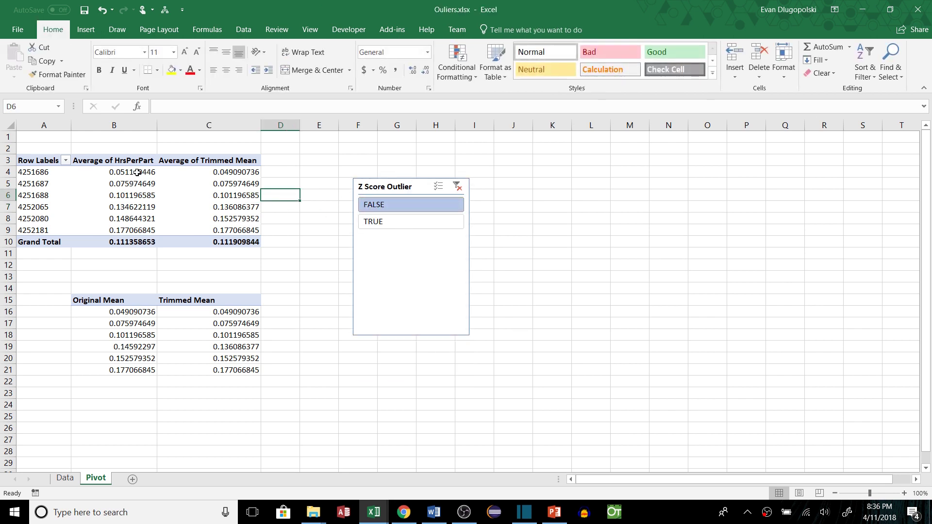
- Copy the filtered HrsPerPart averages and paste them at D15, widening column D
left_click_drag(138, 172, 138, 231)
key("ctrl+c")
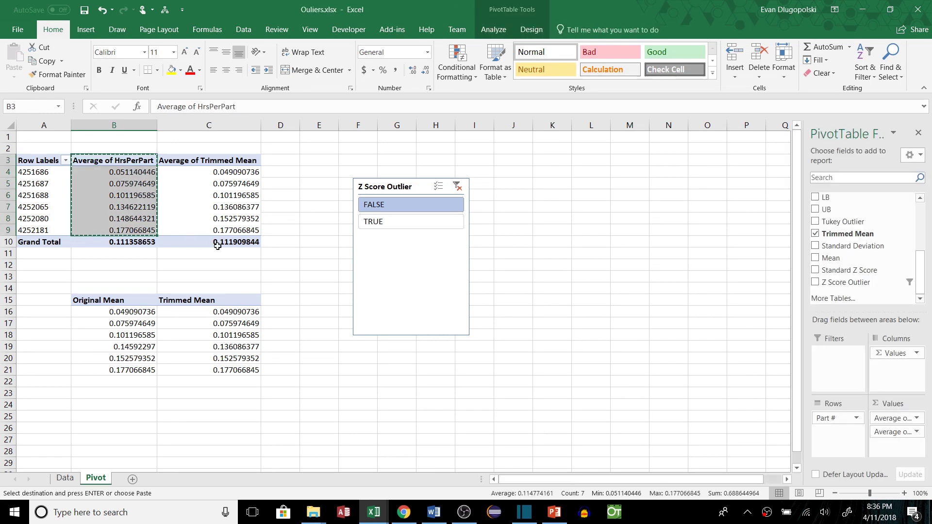
left_click(284, 300)
key("ctrl+v")
key("Return")
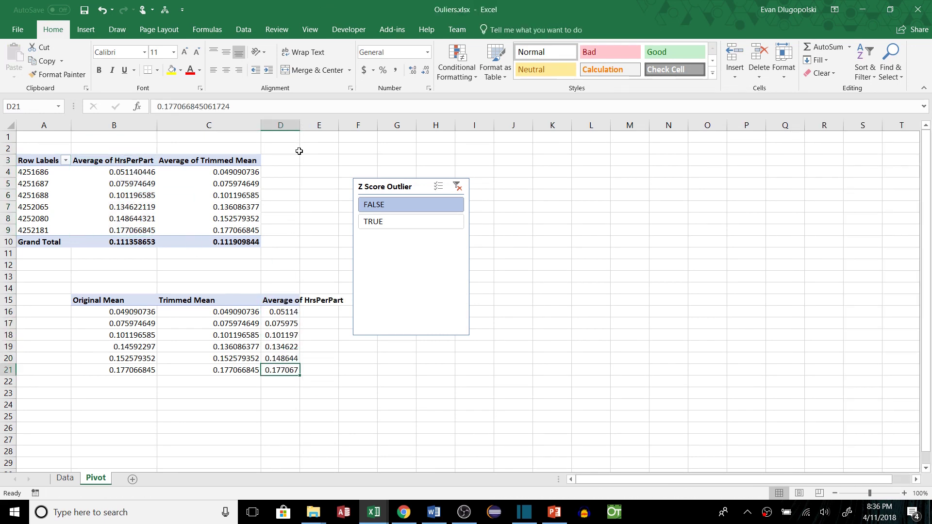
left_click_drag(130, 313, 130, 368)
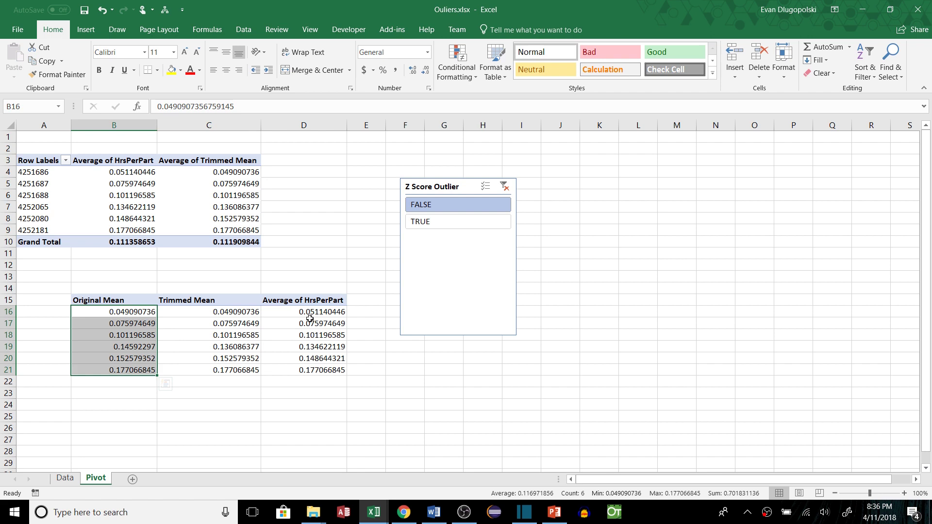
left_click_drag(308, 313, 308, 368)
- Head the pasted column 'Mean Z Outliers Excluded' in D15
left_click(335, 301)
type("Mean")
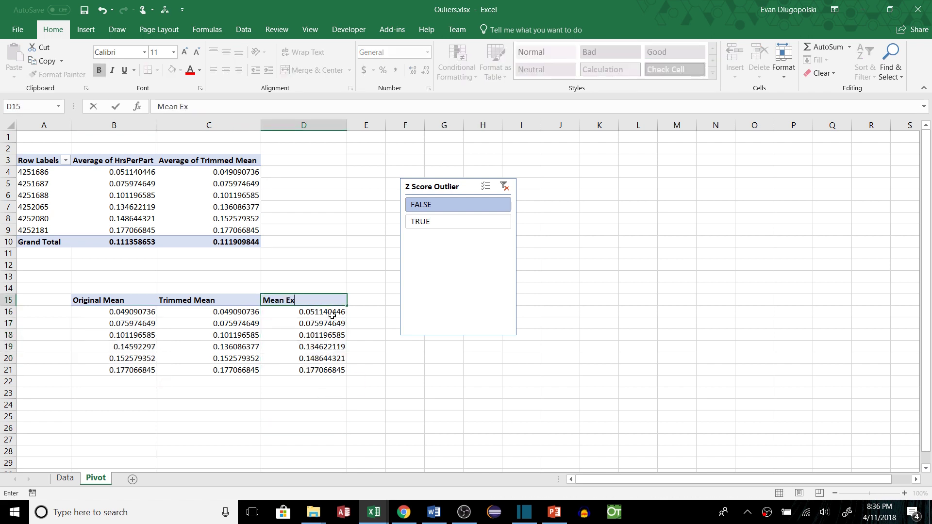
type(" Ex")
key("BackSpace")
key("BackSpace")
type("Z Outliers Excluded")
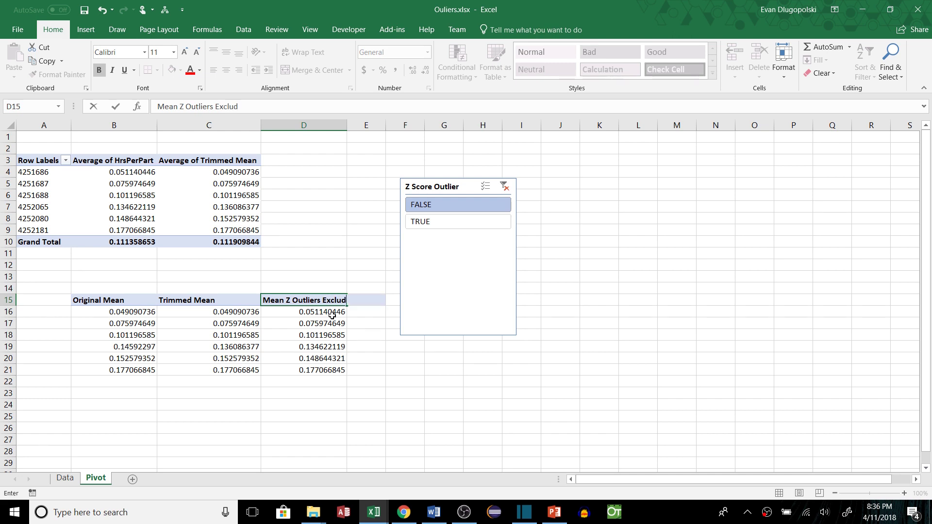
key("Return")
- Shift the Trimmed Mean and new columns one column right, leaving C15 empty
left_click_drag(209, 301, 306, 369)
left_click_drag(239, 295, 264, 297)
left_click(291, 358)
left_click(197, 304)
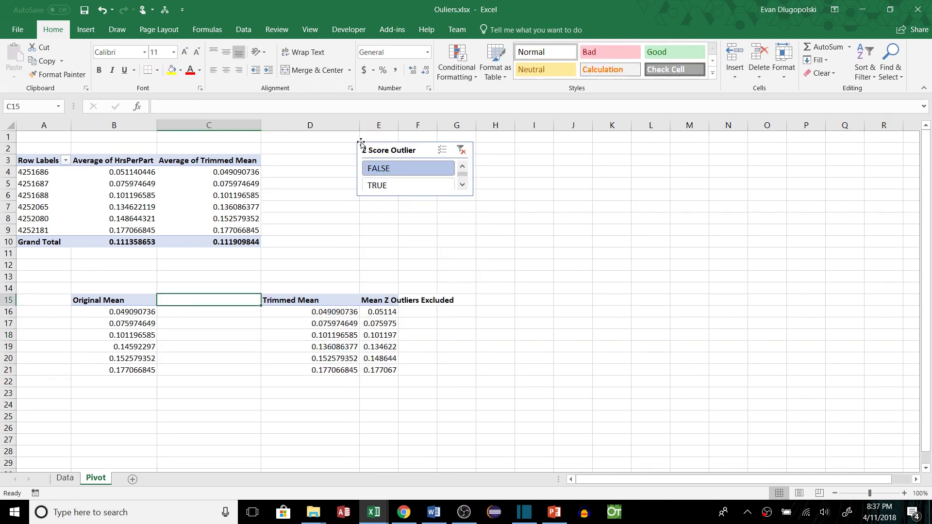
- Add a Tukey Outlier slicer beside the Z Score one, keep non-outliers, and clear the Z Score filter
left_click(233, 174)
left_click(493, 30)
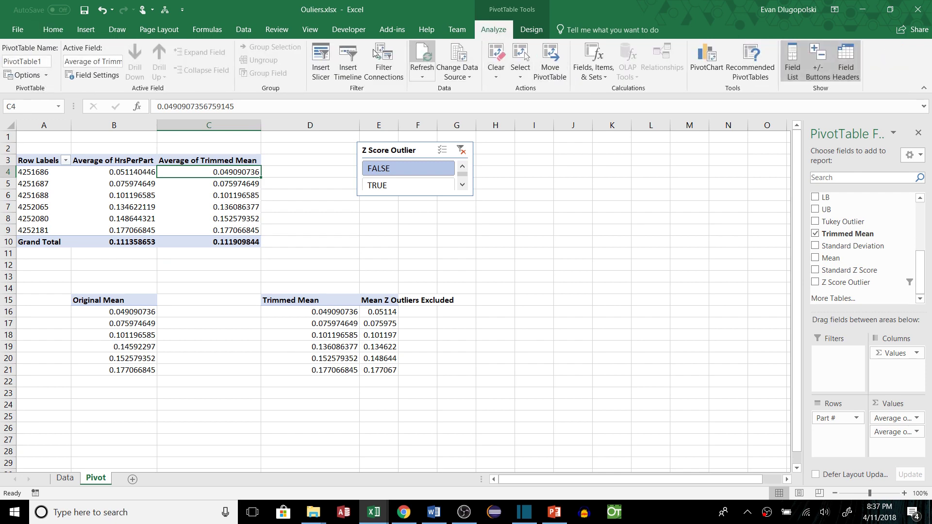
left_click(321, 57)
left_click(570, 311)
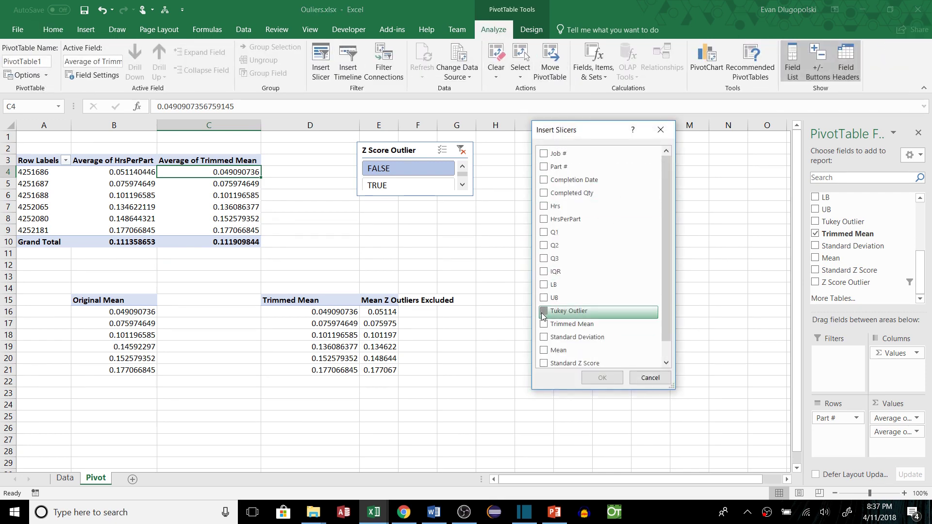
left_click(602, 378)
left_click_drag(413, 380, 415, 278)
left_click_drag(395, 228, 513, 155)
left_click(523, 177)
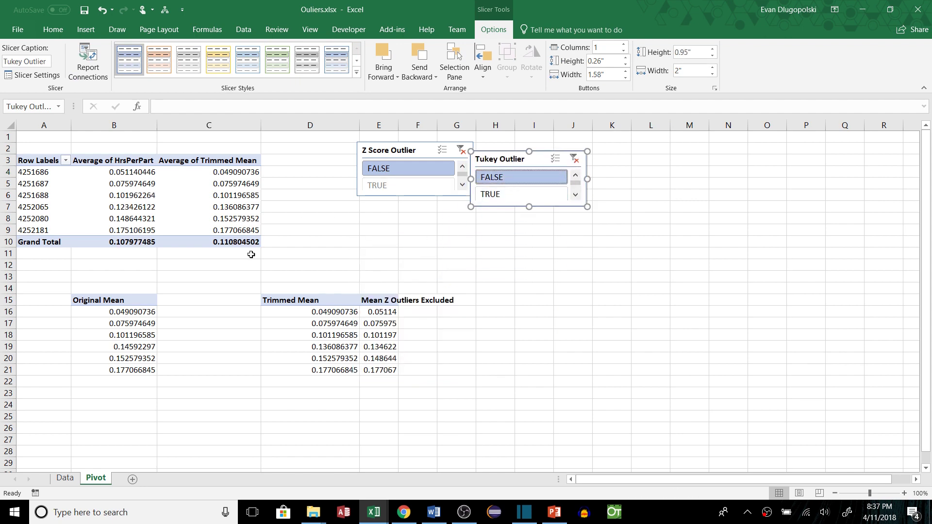
left_click(460, 150)
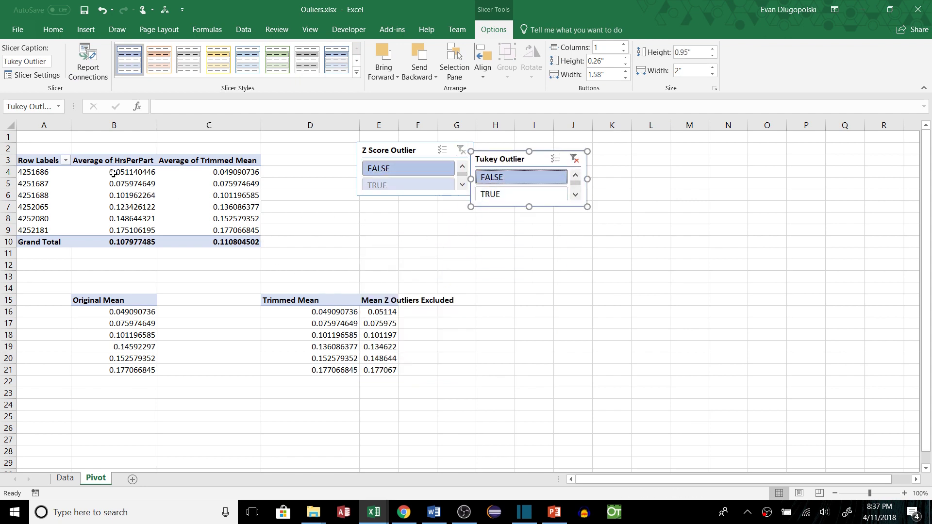
- Paste the Tukey-filtered HrsPerPart averages into column C with the heading 'Tukey' in C15
left_click_drag(113, 161, 114, 230)
key("ctrl+c")
left_click(183, 301)
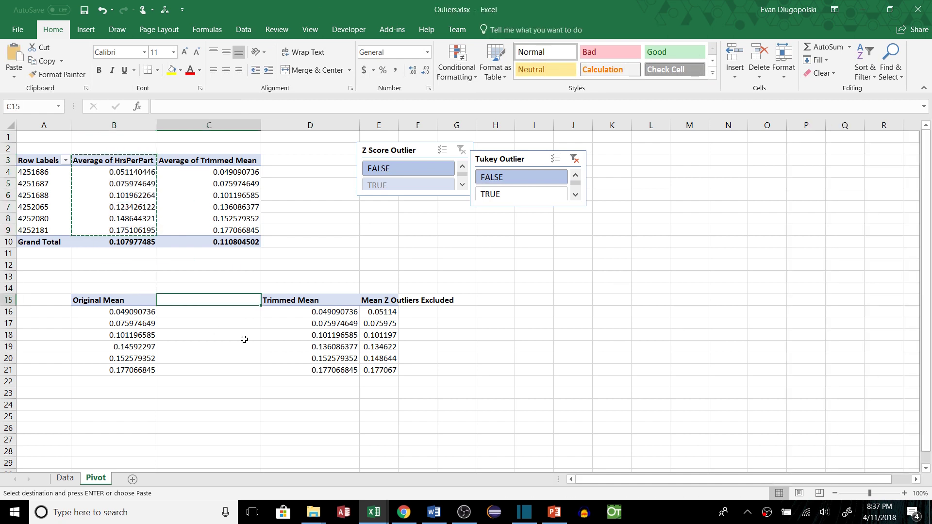
key("ctrl+v")
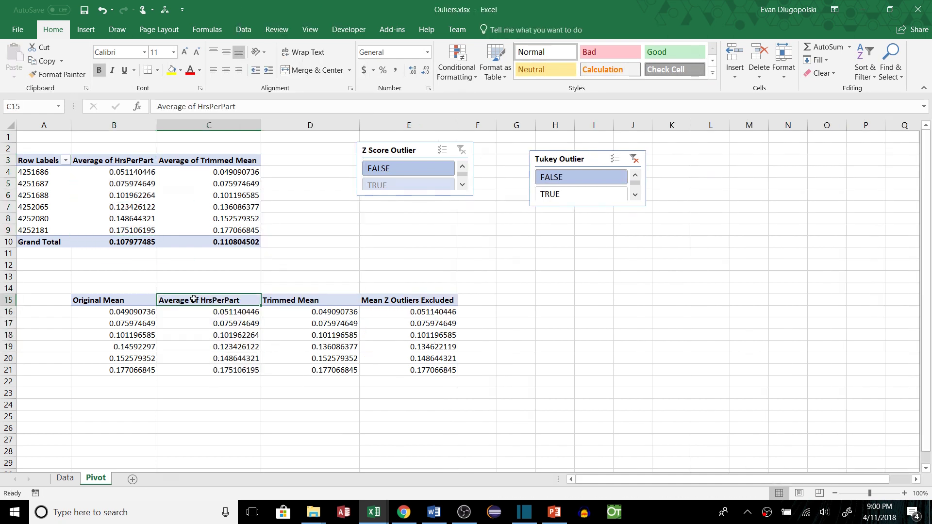
type("Tukey Outlier")
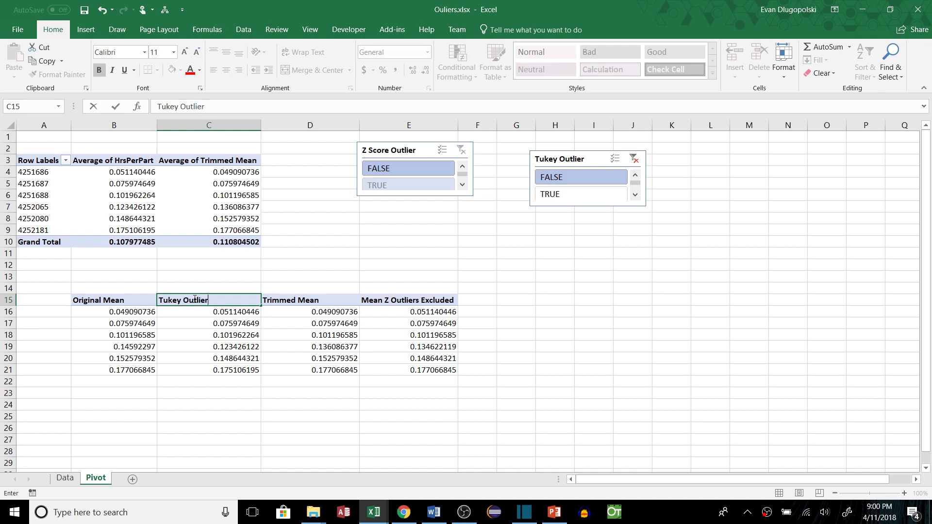
key("Return")
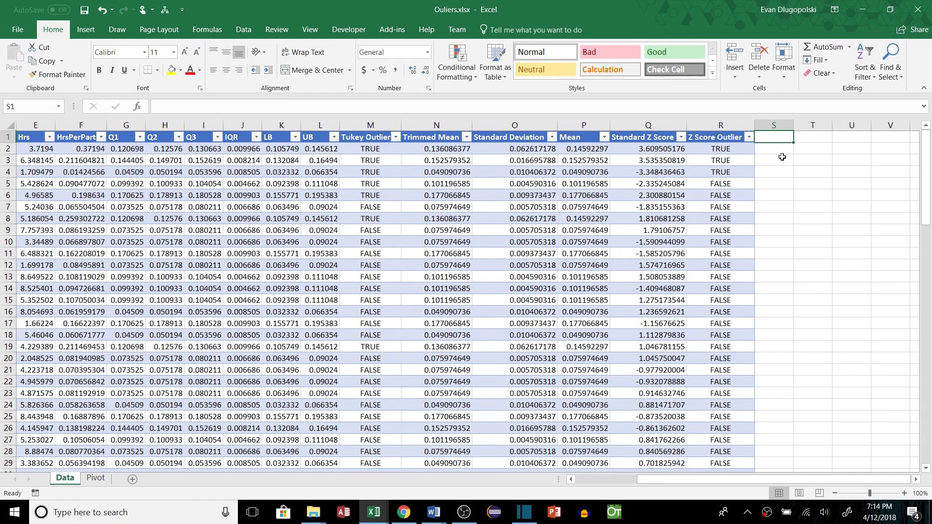
- Add a 'Modified Z Score' header in S1, extending the table, and autofit column S
type("Modified")
key("Return")
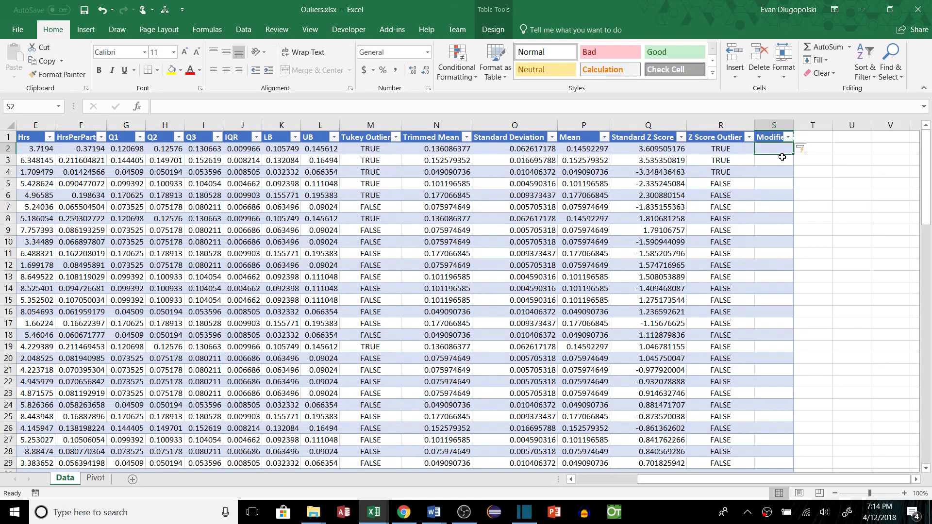
key("Down")
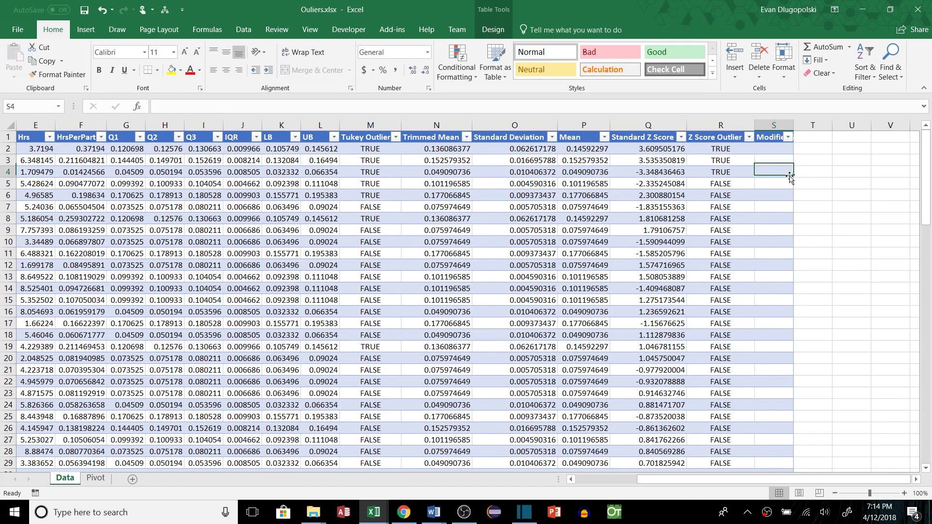
double_click(794, 124)
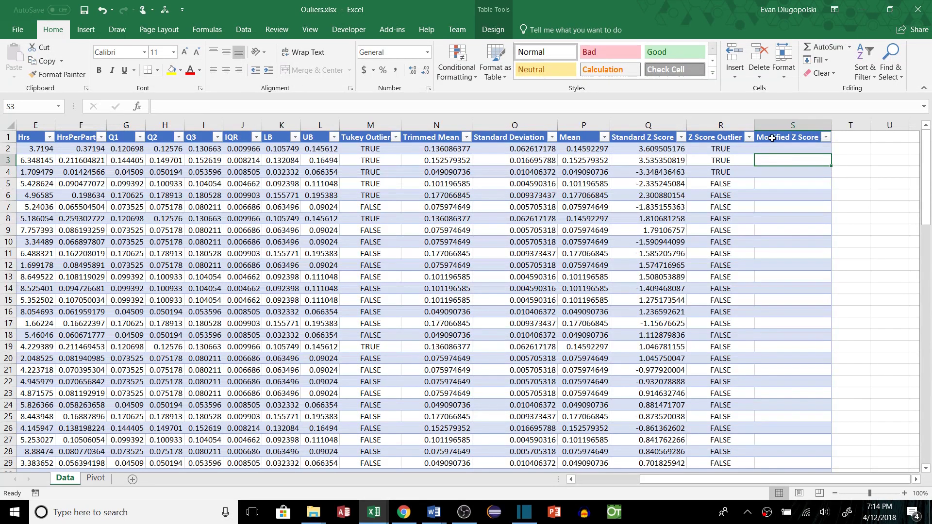
- Insert a table column before Modified Z Score and rename its Column1 header to 'MAD'
left_click(766, 127)
right_click(767, 125)
left_click(798, 205)
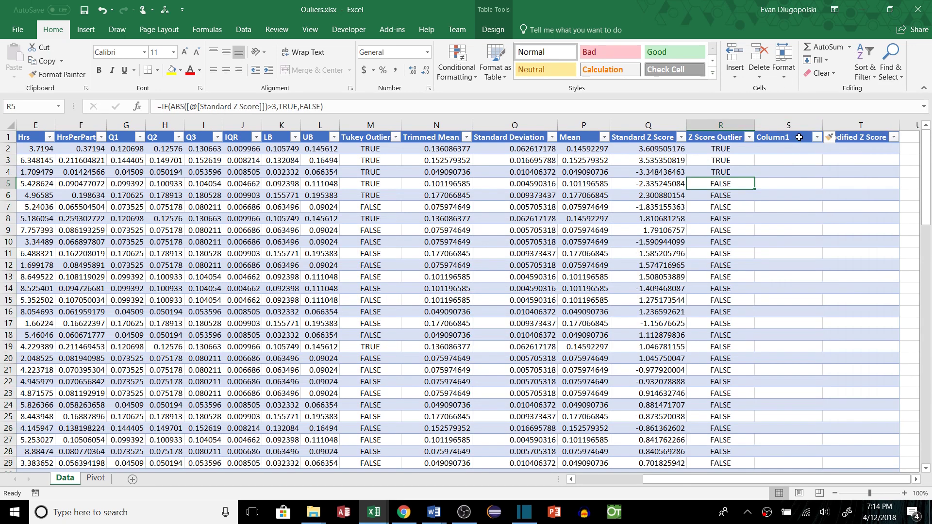
double_click(822, 130)
left_click(840, 183)
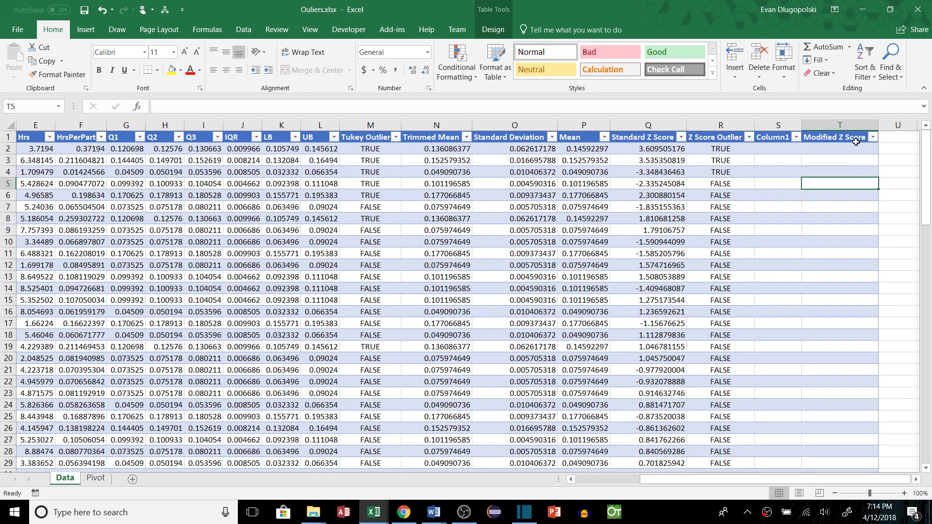
left_click(786, 137)
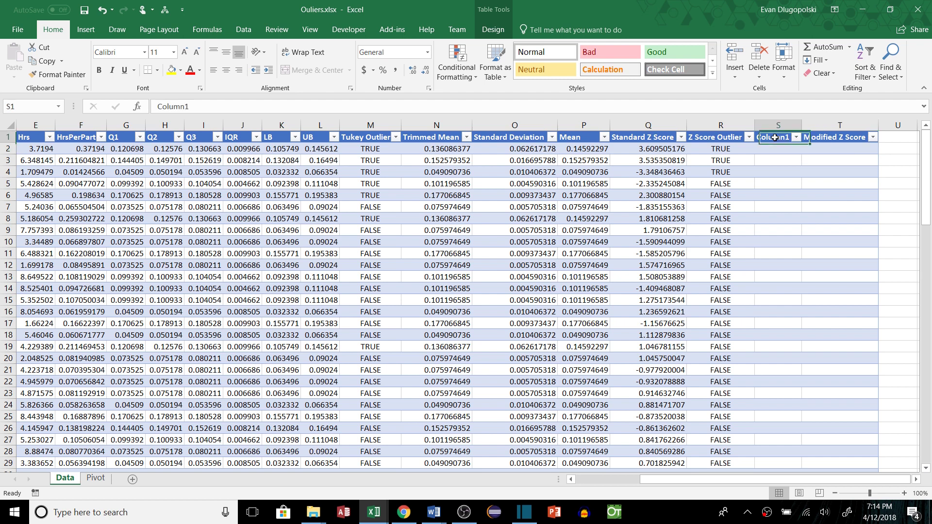
key("Return")
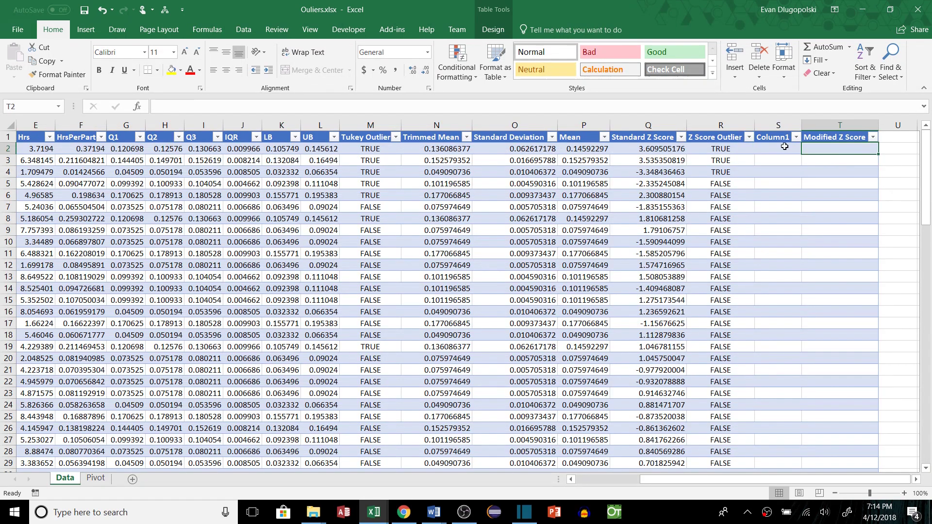
left_click(783, 138)
key("Return")
left_click(783, 138)
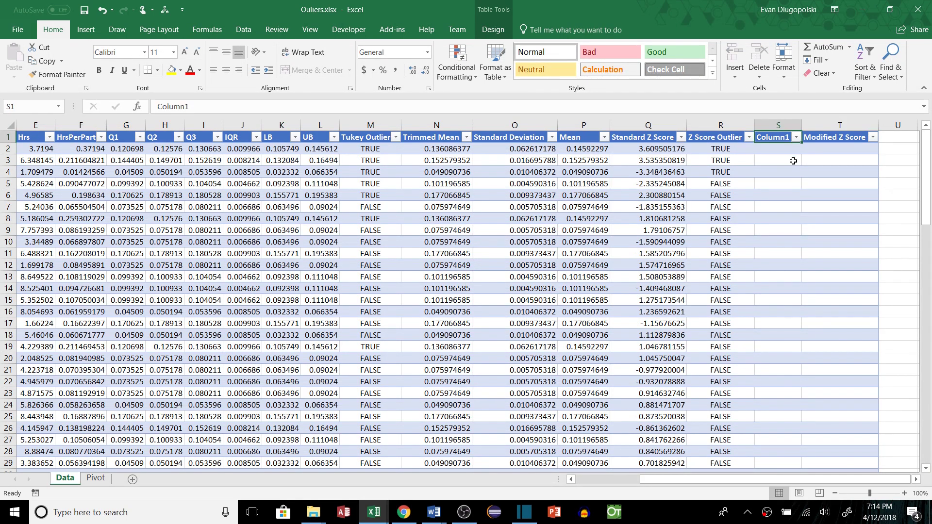
type("MAD")
key("Return")
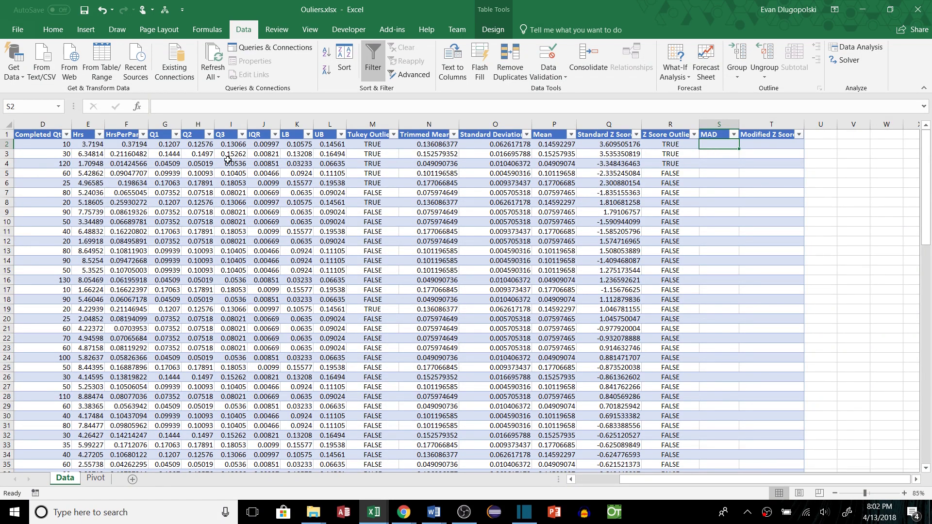
- Insert a column before MAD headed 'Abs Median Deviation' and autofit it to the header
left_click(720, 124)
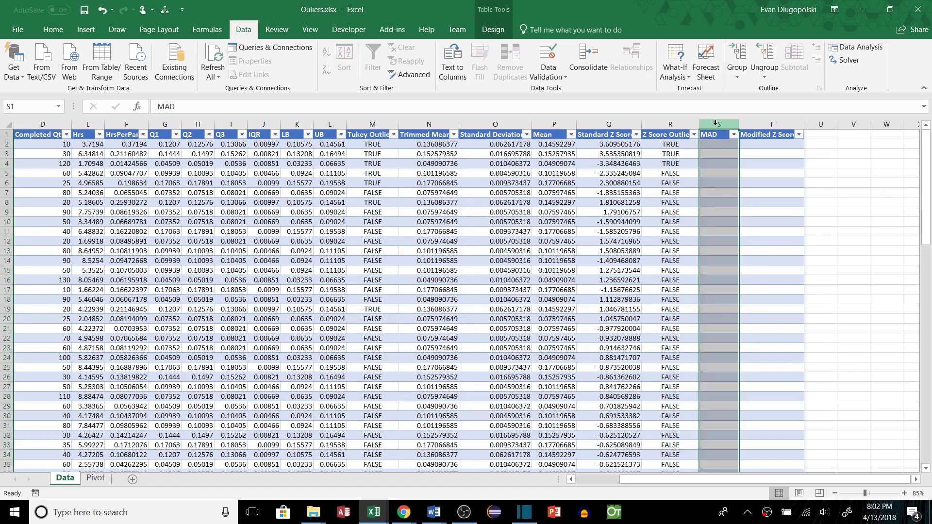
right_click(718, 125)
left_click(738, 210)
left_click(730, 134)
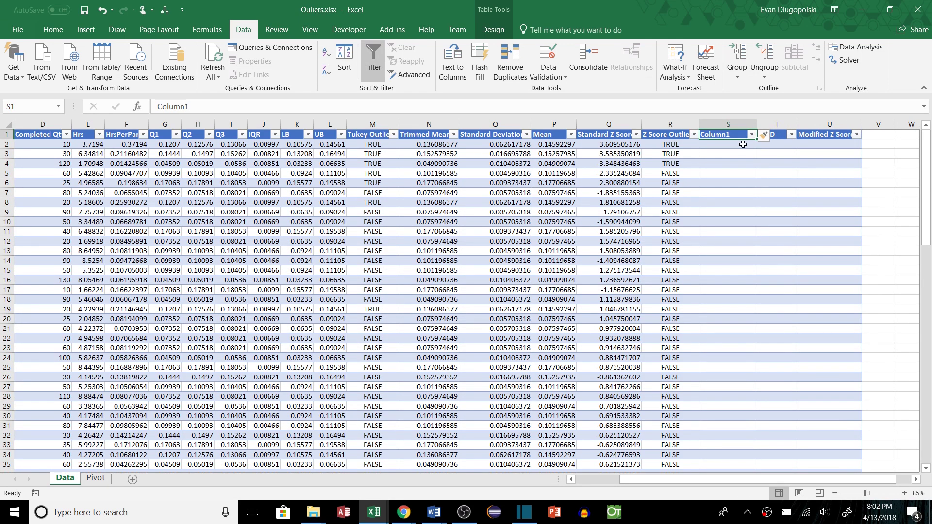
type("M")
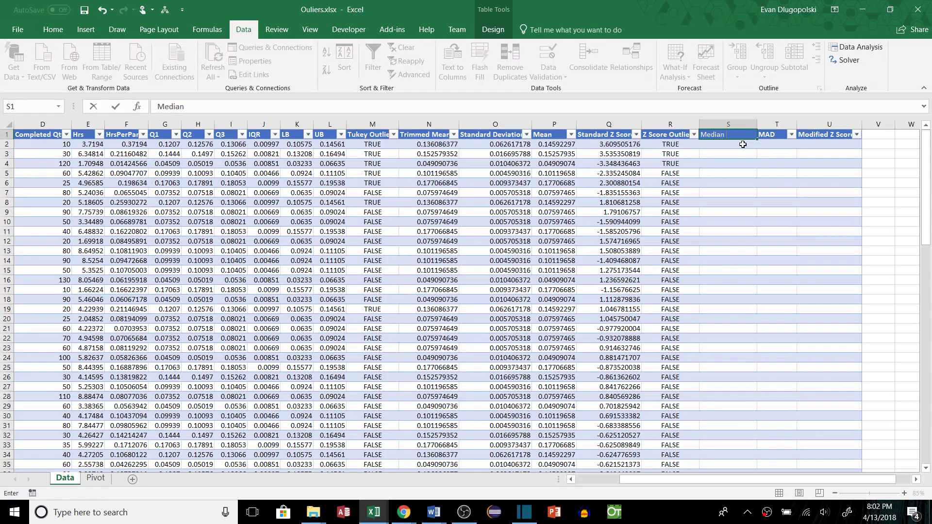
type("ed")
key("BackSpace")
key("BackSpace")
key("BackSpace")
type("ABs Median Deviation")
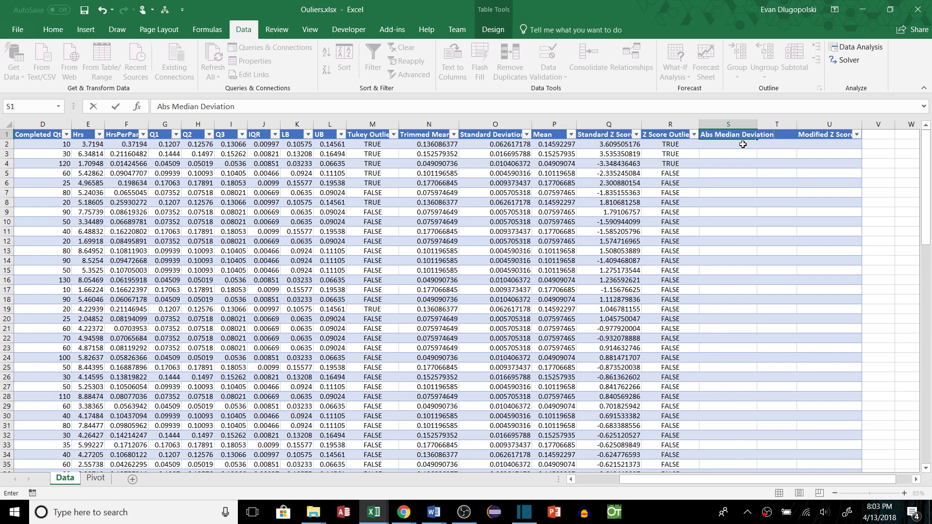
key("Return")
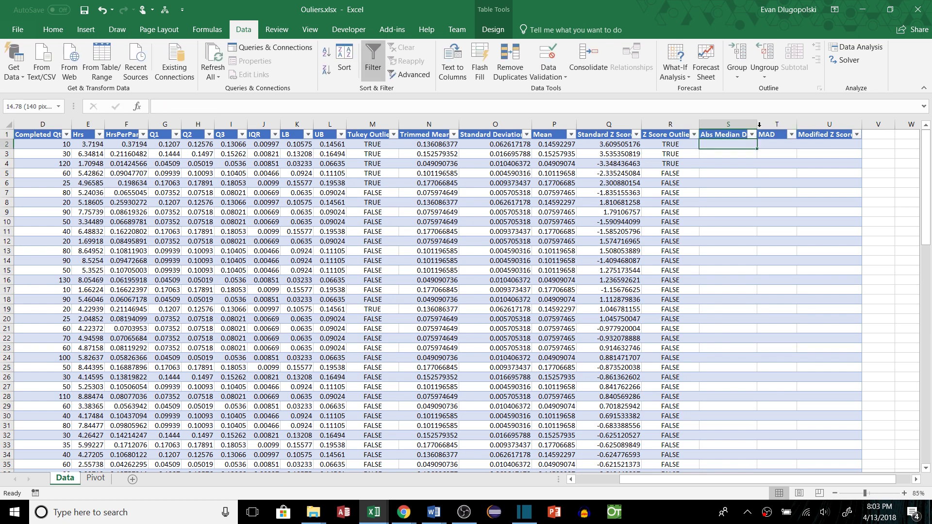
double_click(757, 124)
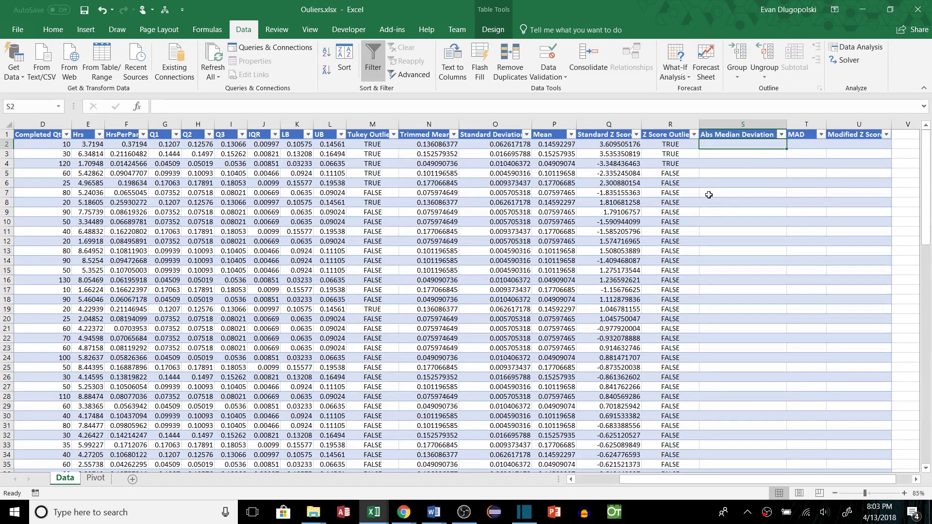
type("=")
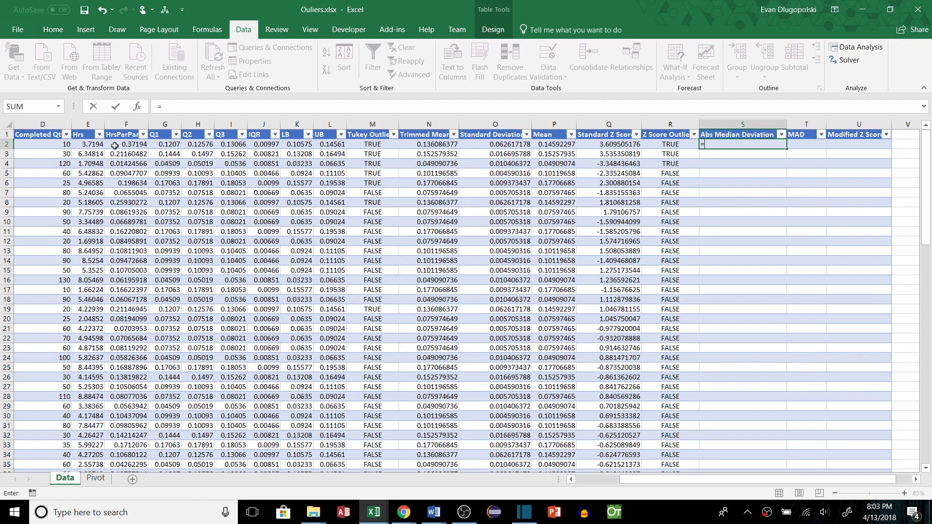
left_click(115, 145)
type("-")
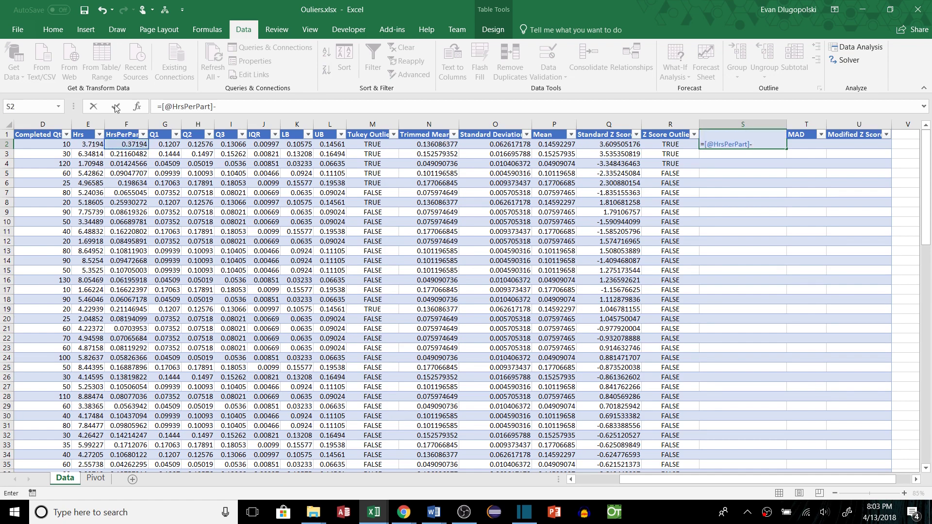
left_click(198, 144)
key("Return")
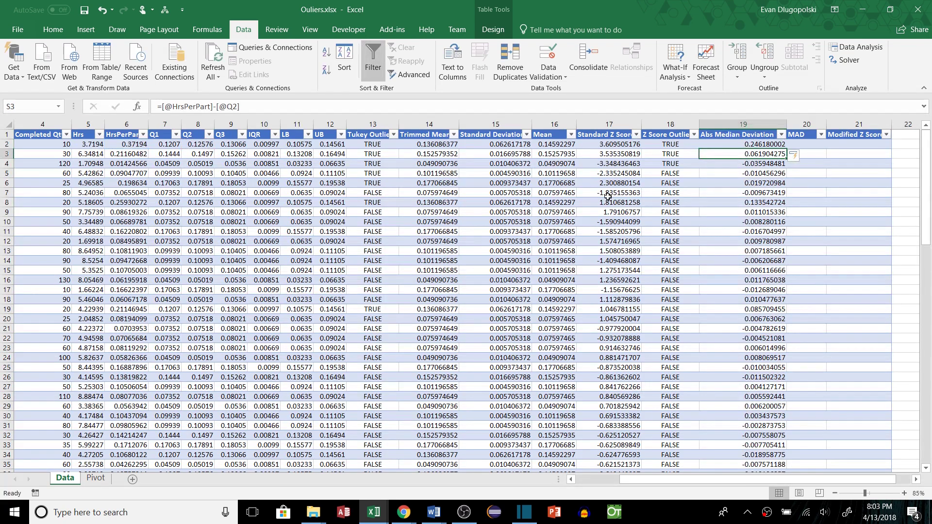
left_click(162, 107)
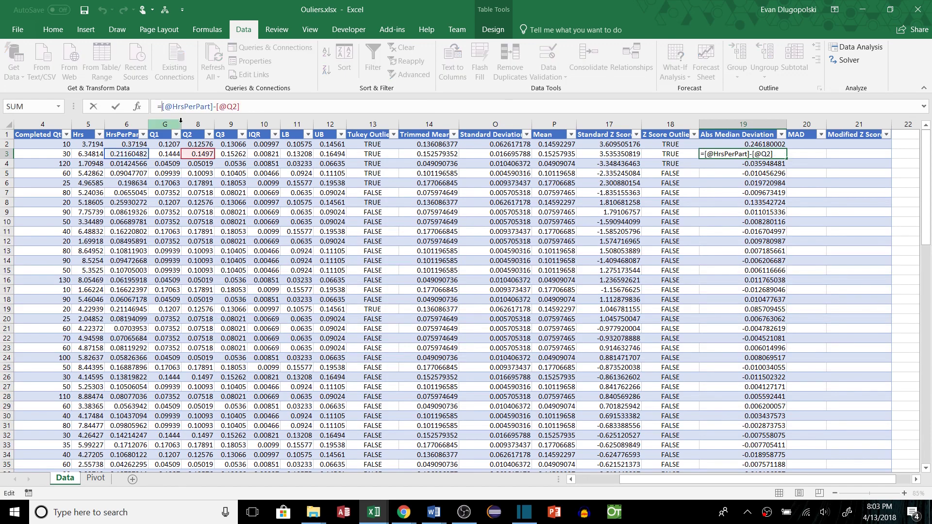
type("ABS(")
type(")")
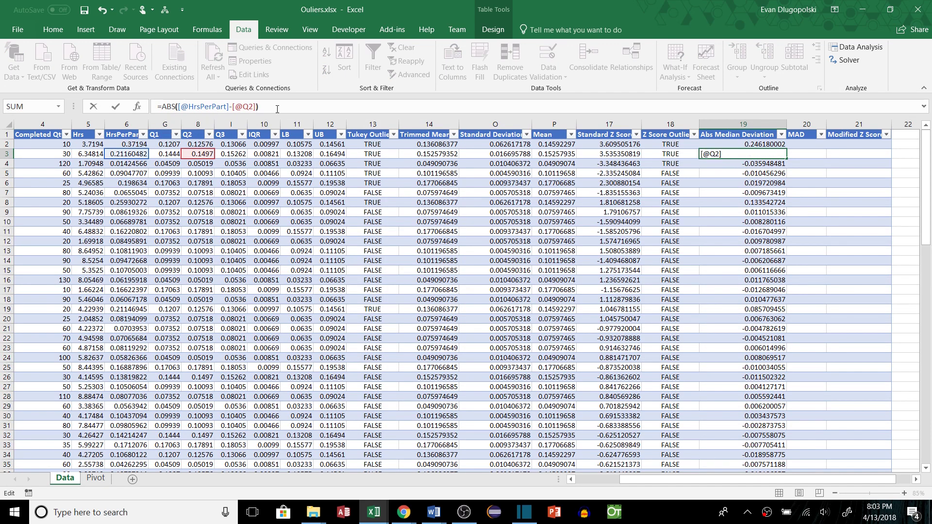
key("Return")
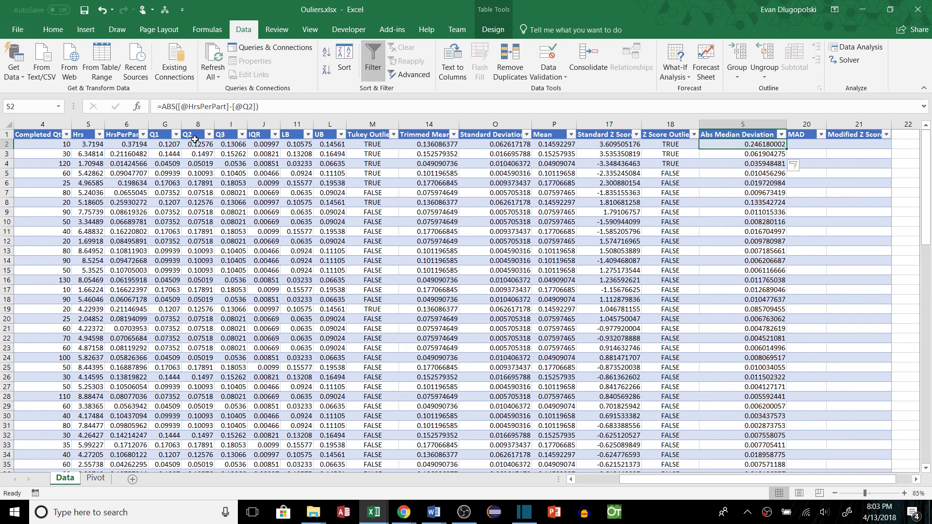
- Review the existing quartile and HrsPerPart formulas, then select T2 for the MAD
left_click(154, 146)
key("Left")
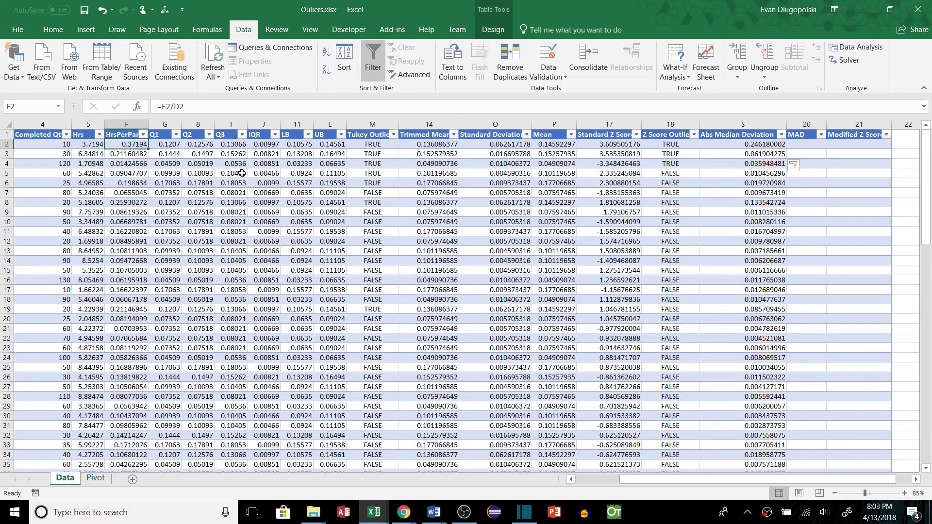
left_click(799, 146)
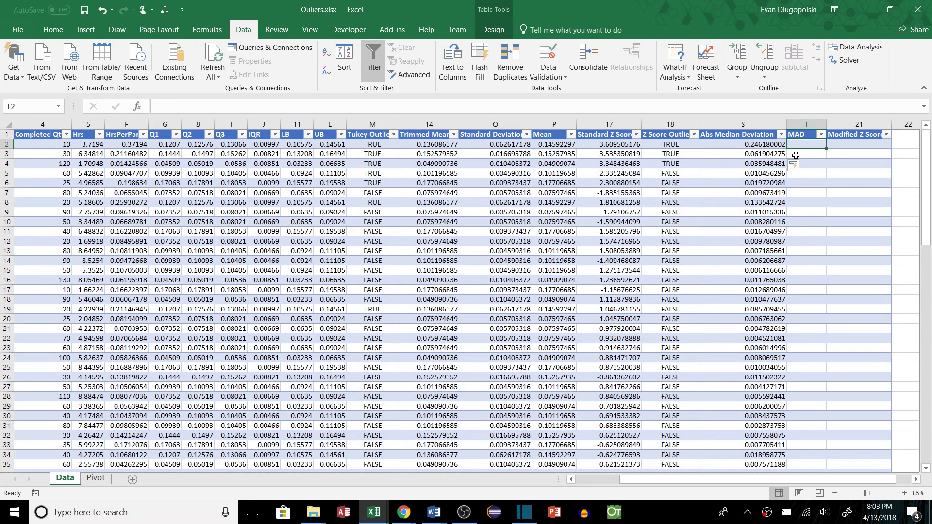
- Begin the MAD formula as QUARTILE.INC(IF( matching the row's Part # against the whole Part # column
type("=")
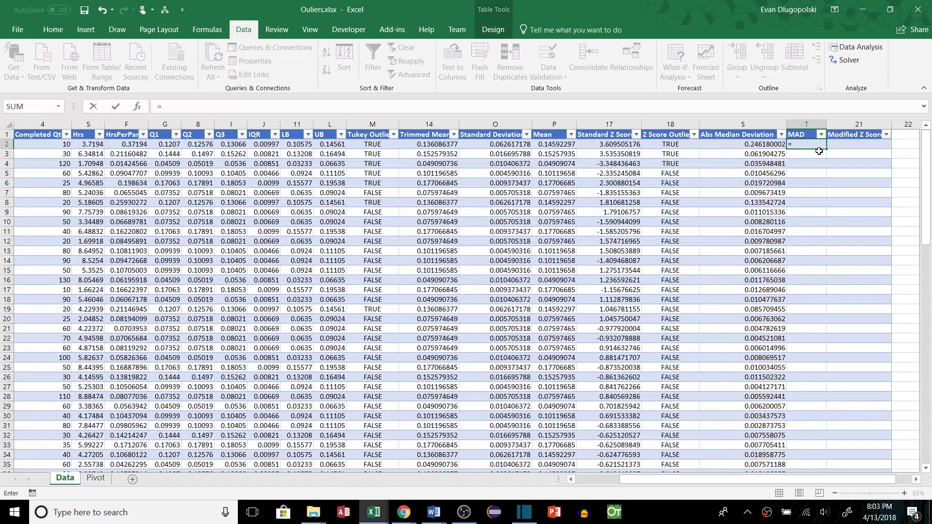
type("quar")
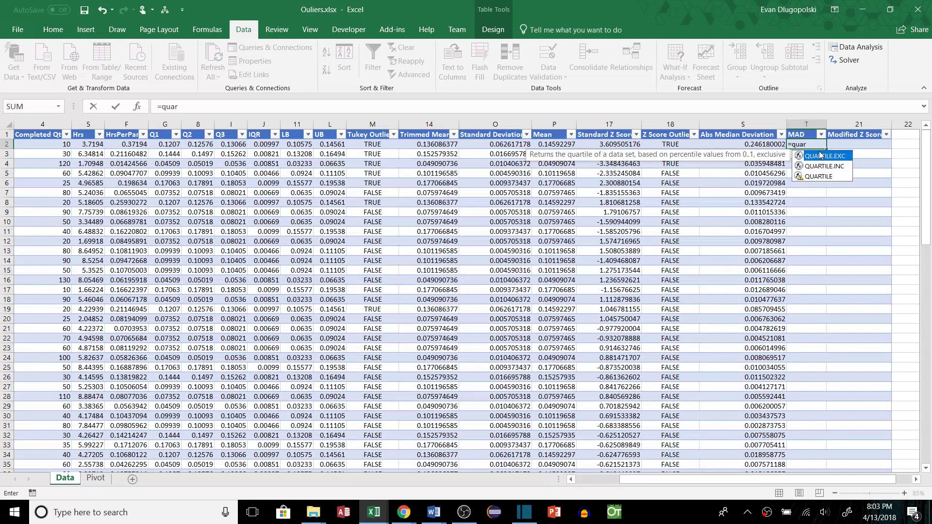
key("Down")
key("Tab")
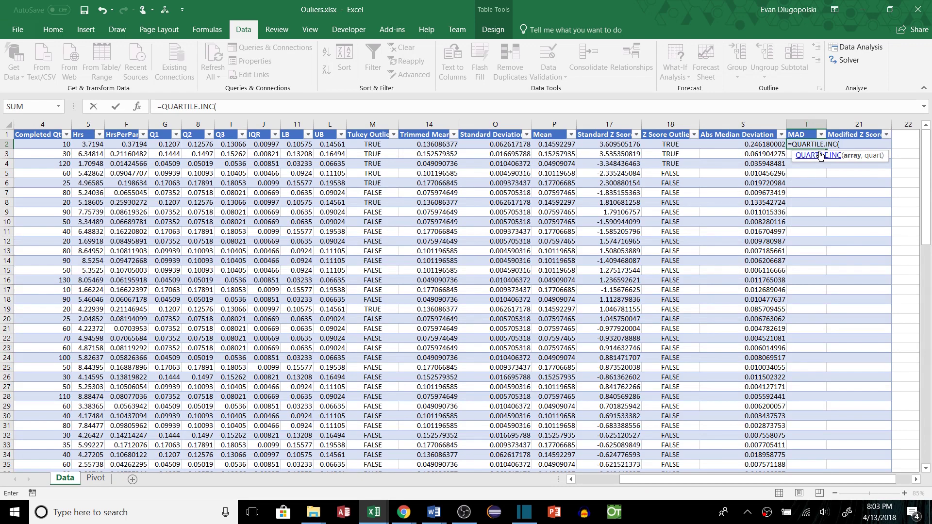
type("if(")
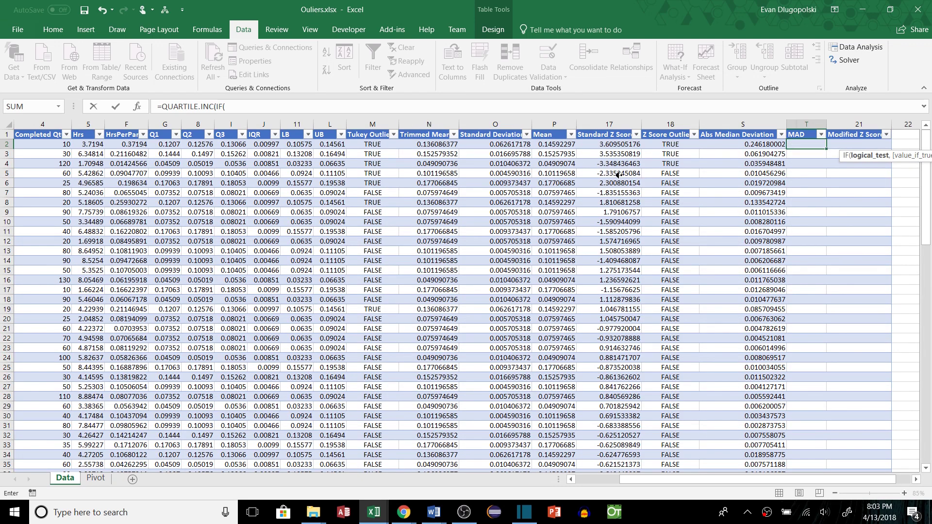
scroll(618, 174, "left", 3)
left_click(63, 145)
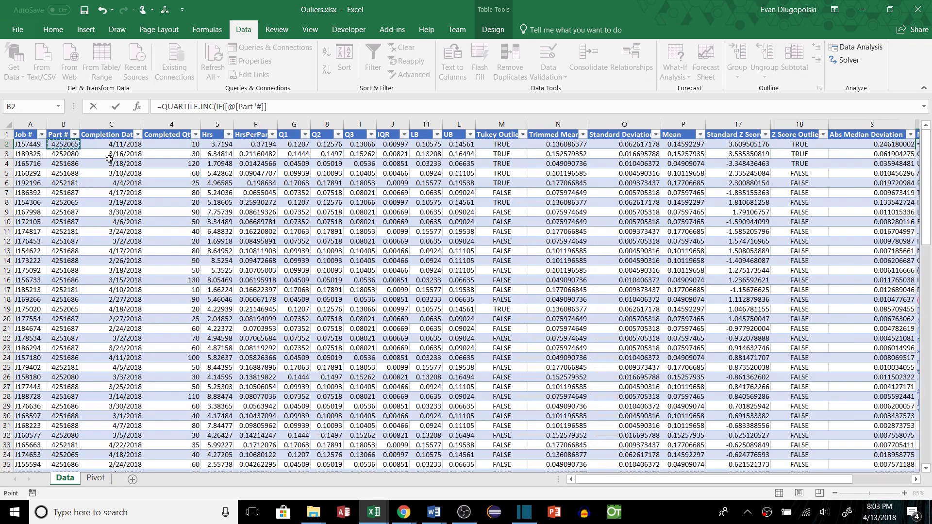
type("=")
left_click(68, 146)
key("ctrl+shift+Down")
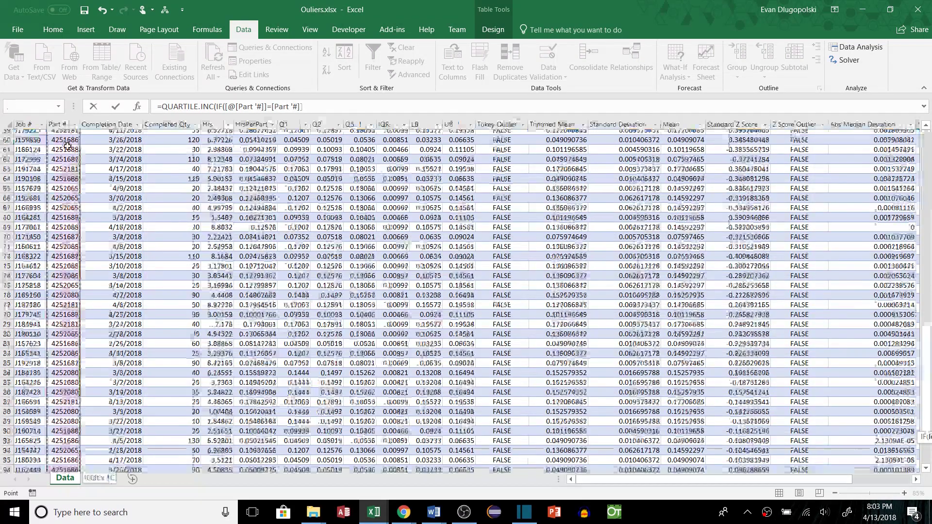
- Finish it over the Abs Median Deviation column with quartile 2, entered as an array formula
type(",")
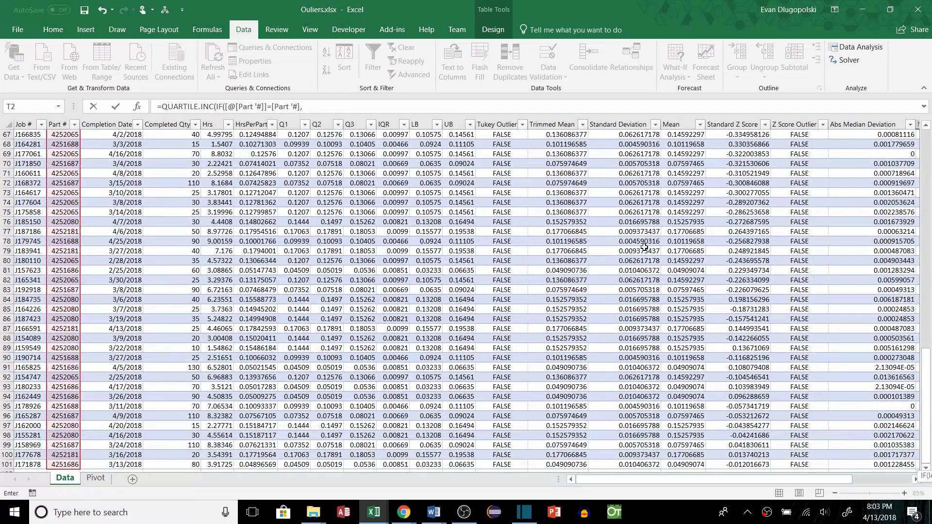
scroll(669, 245, "right", 1)
scroll(777, 228, "up", 9)
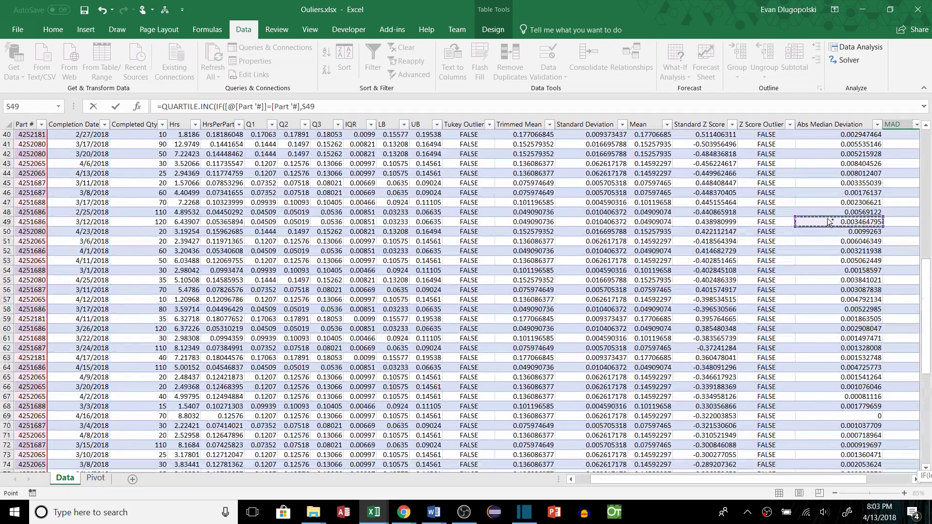
left_click(827, 220)
key("ctrl+shift+Down")
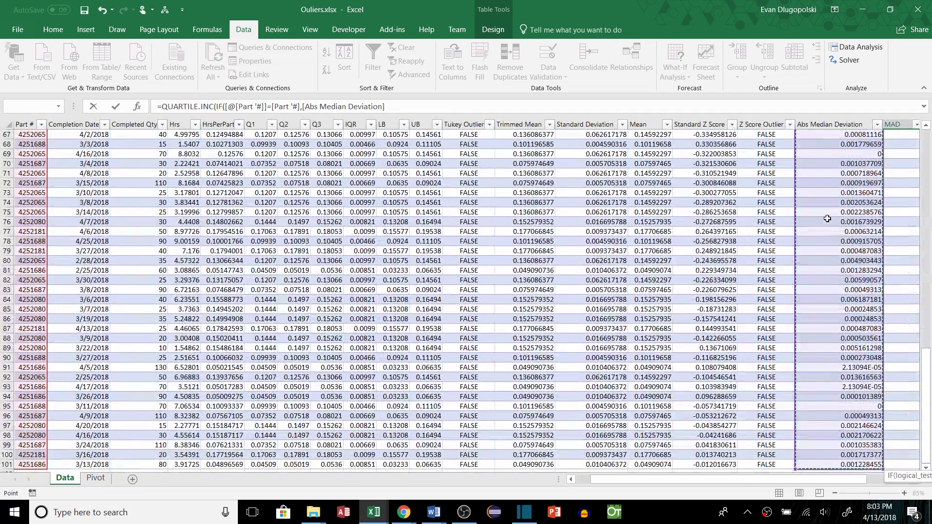
type(",\"")
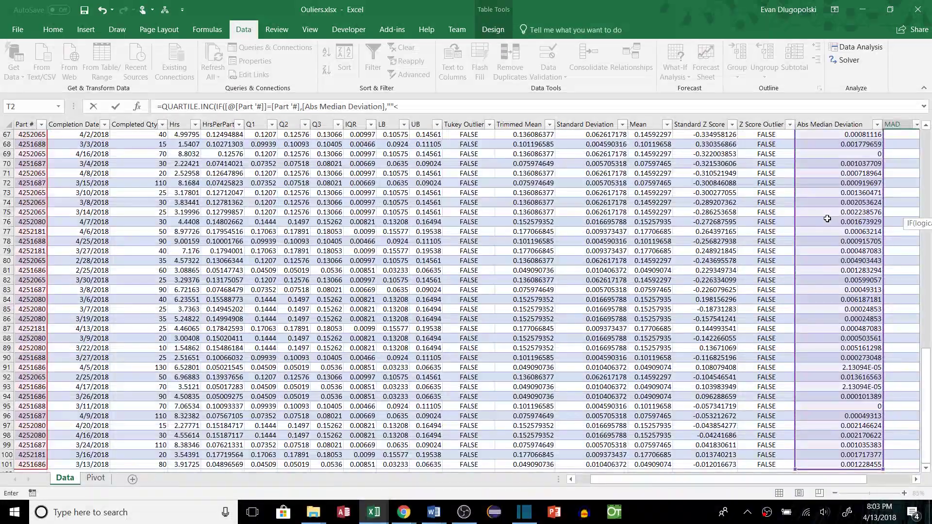
type("\"),")
key("Down")
key("Down")
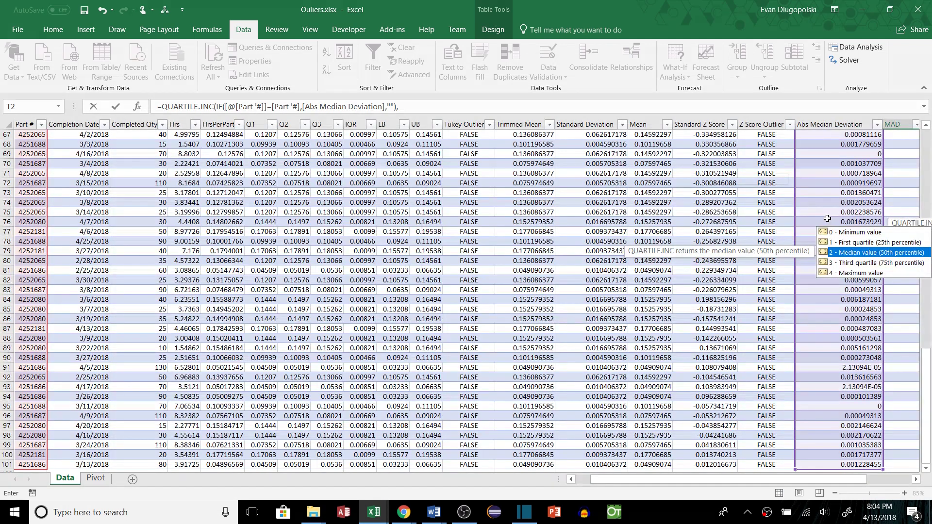
key("Tab")
type(")")
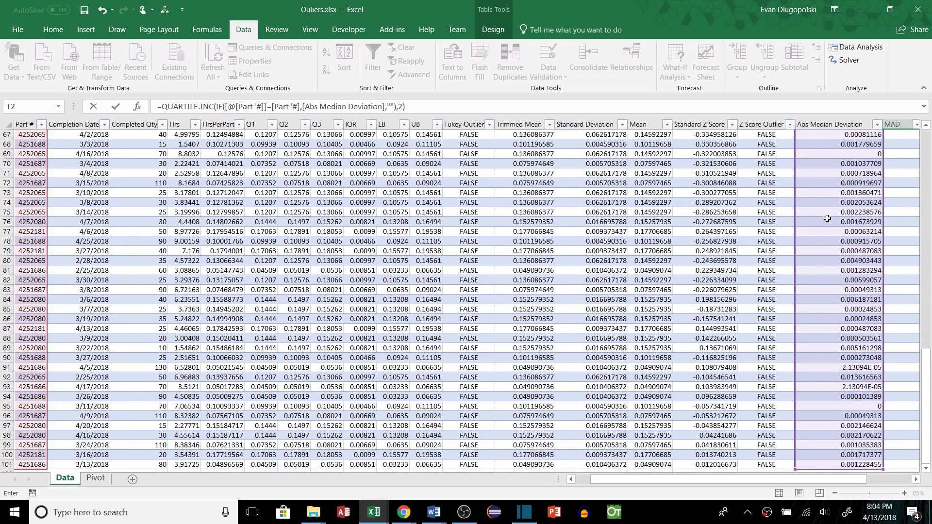
key("ctrl+shift+Return")
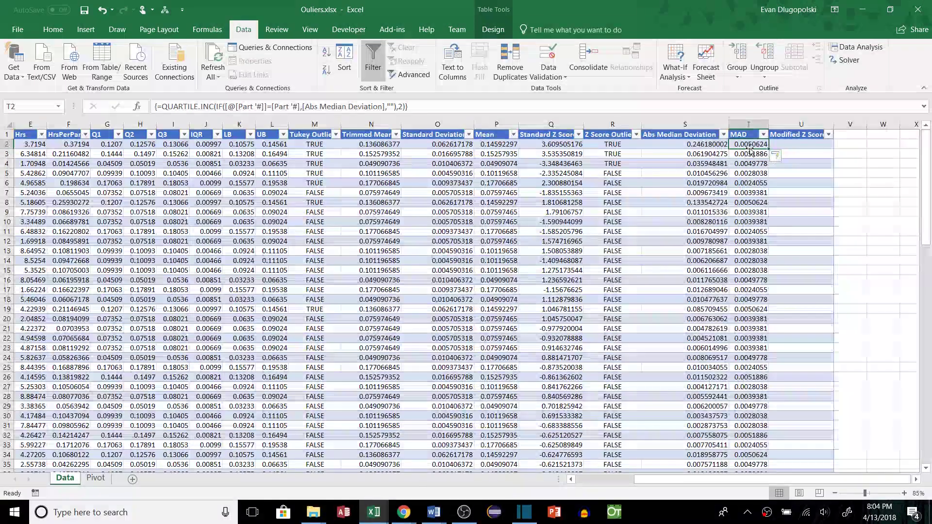
- Paste the slide showing the Modified Z-Score formula 0.6745(X − x̃)/MAD and position it over the table
key("Right")
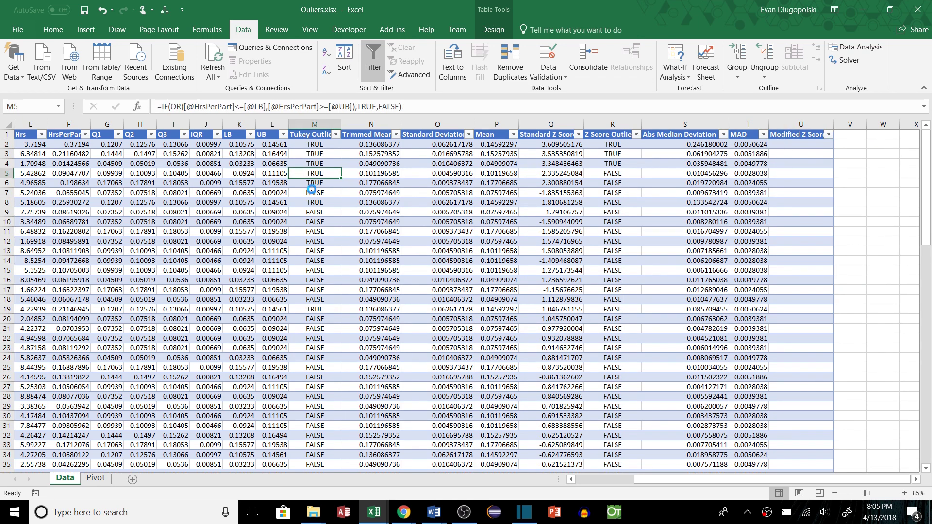
key("ctrl+v")
left_click_drag(569, 323, 444, 333)
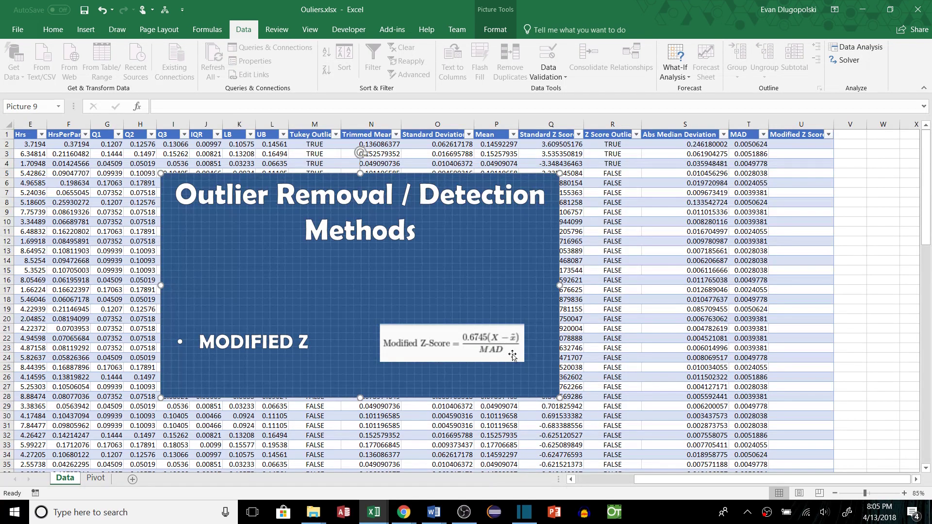
key("Escape")
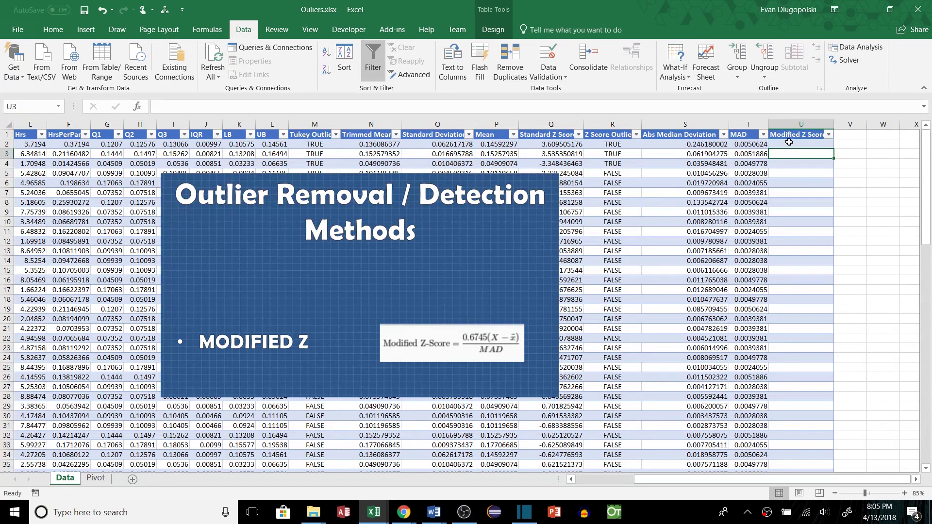
left_click(789, 142)
type("=.6745*(")
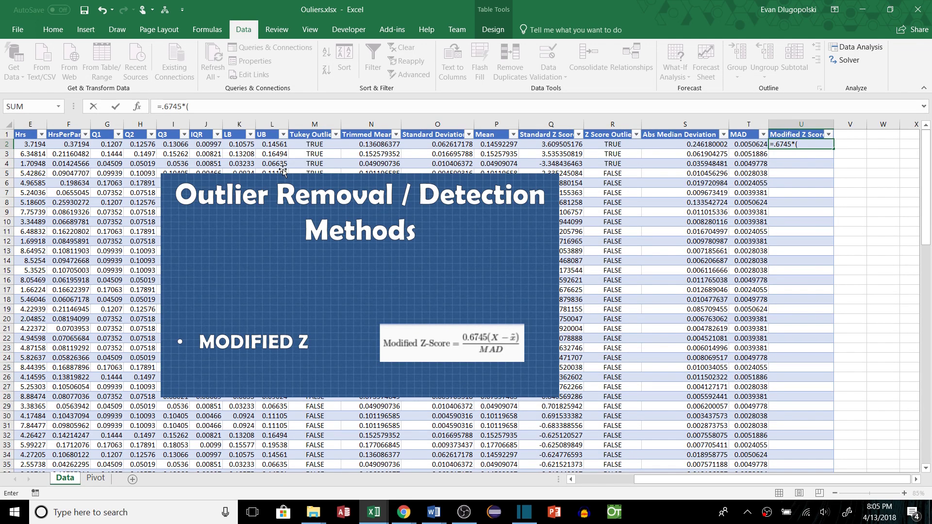
left_click(63, 144)
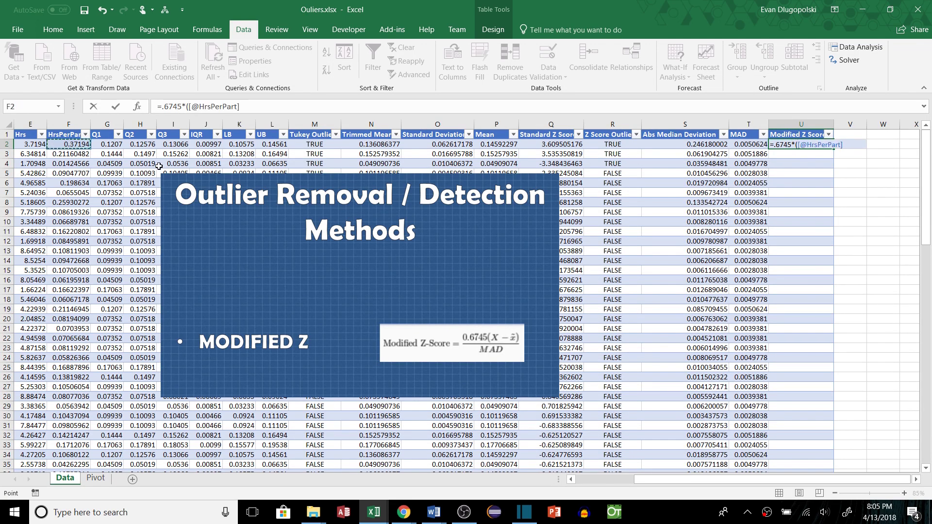
type("-")
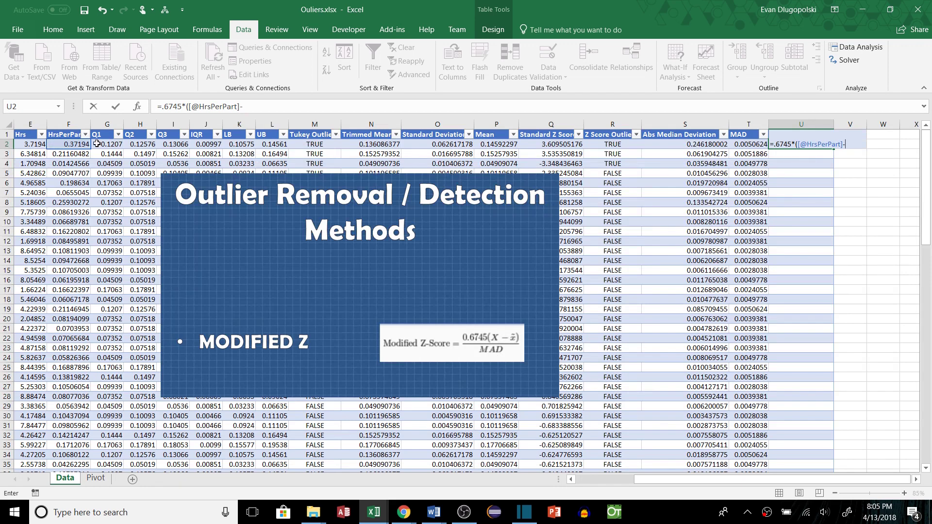
left_click(142, 145)
type(")")
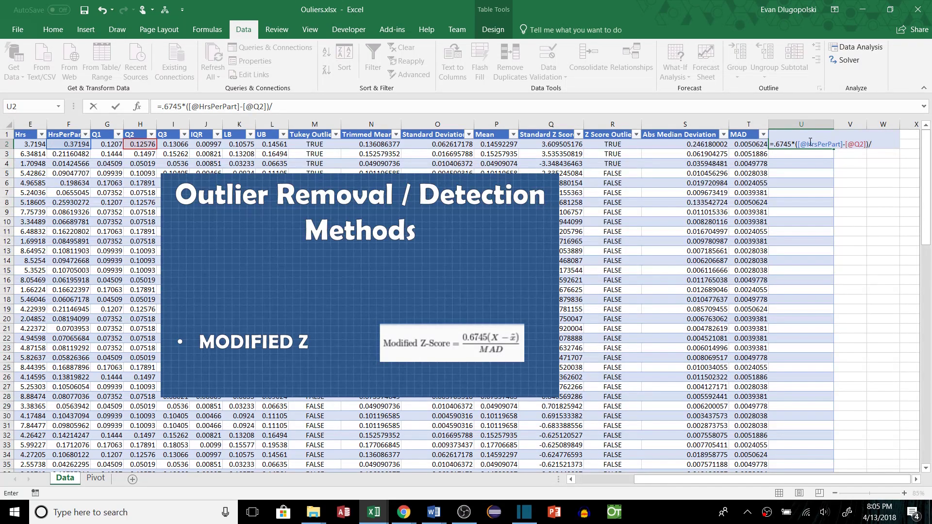
type("/")
left_click(745, 142)
key("Return")
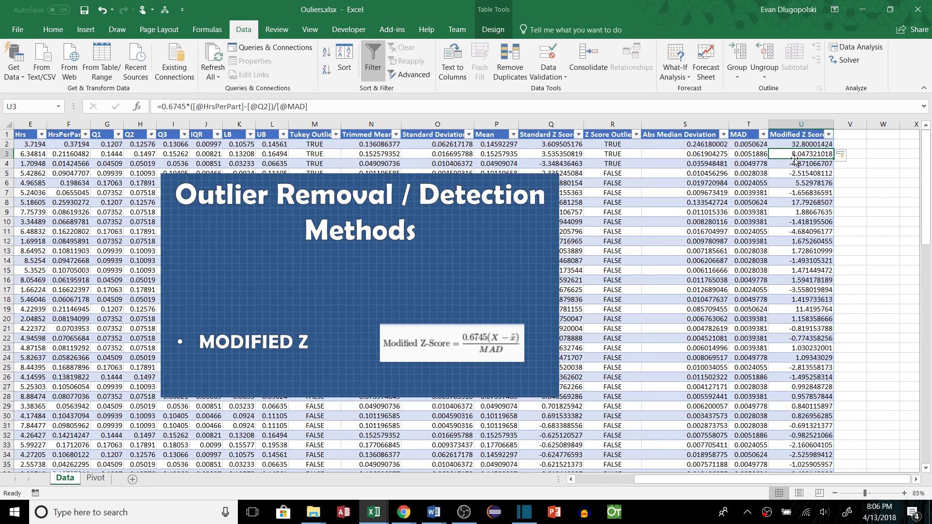
- Check U2's formula, delete the slide image, and start the 'Mod Z Outlier' header in V1
left_click(790, 174)
left_click(802, 145)
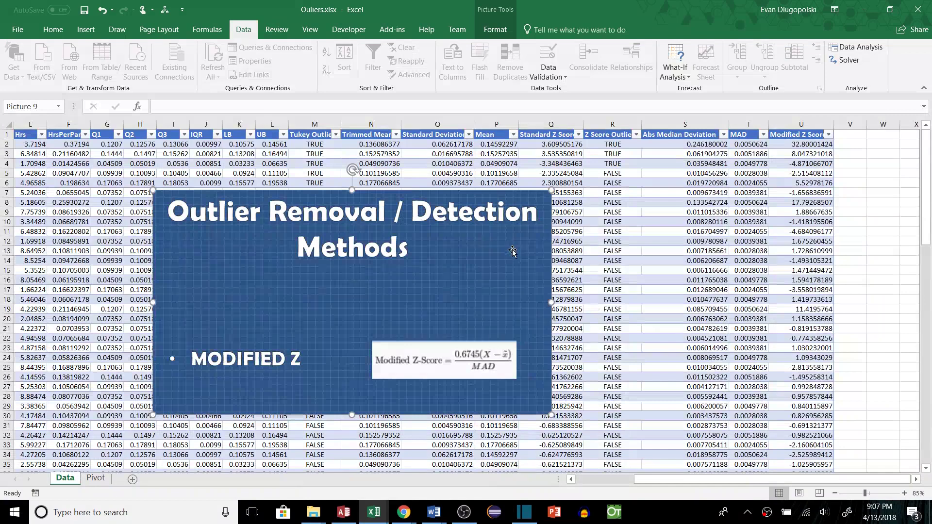
key("Delete")
left_click(853, 135)
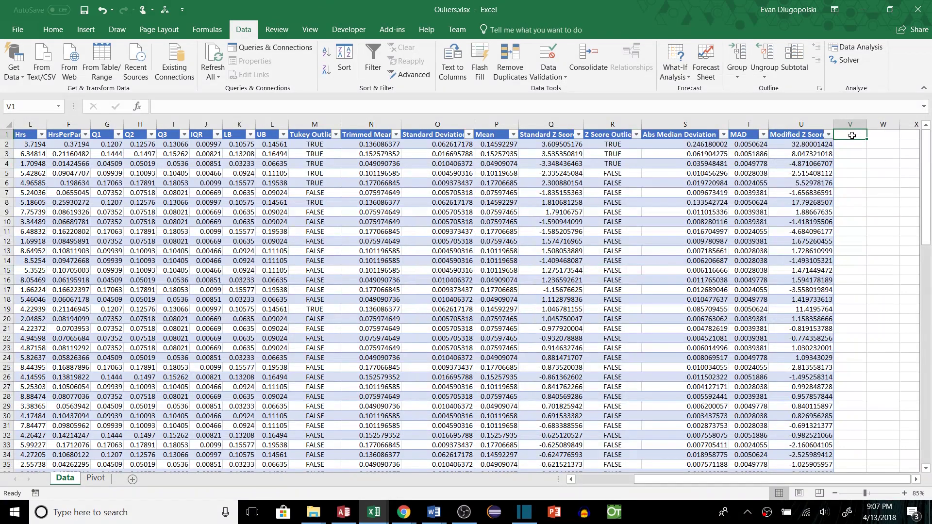
type("T")
type("Mod Z")
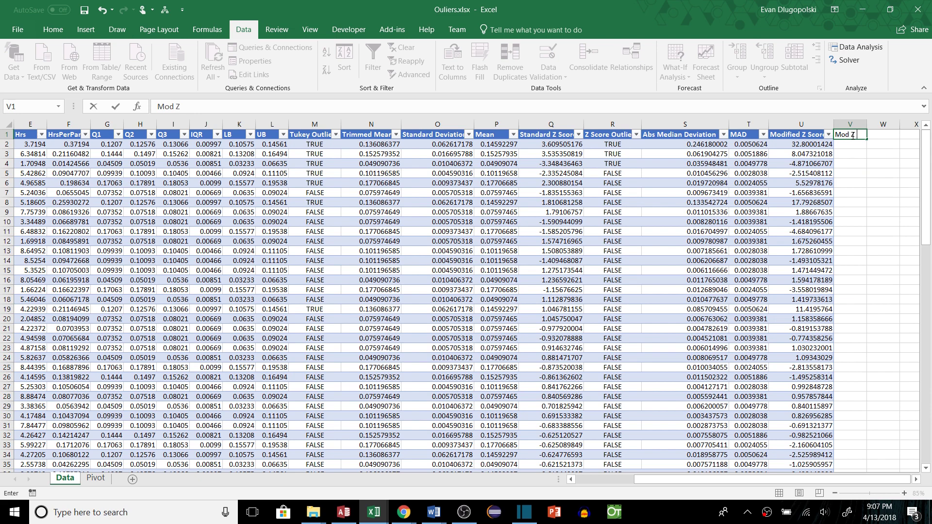
type(" Outlier")
- Fill the Mod Z Outlier column with =IF(ABS([@[Modified Z Score]])>3.5,TRUE,FALSE) and check the first rows
key("Return")
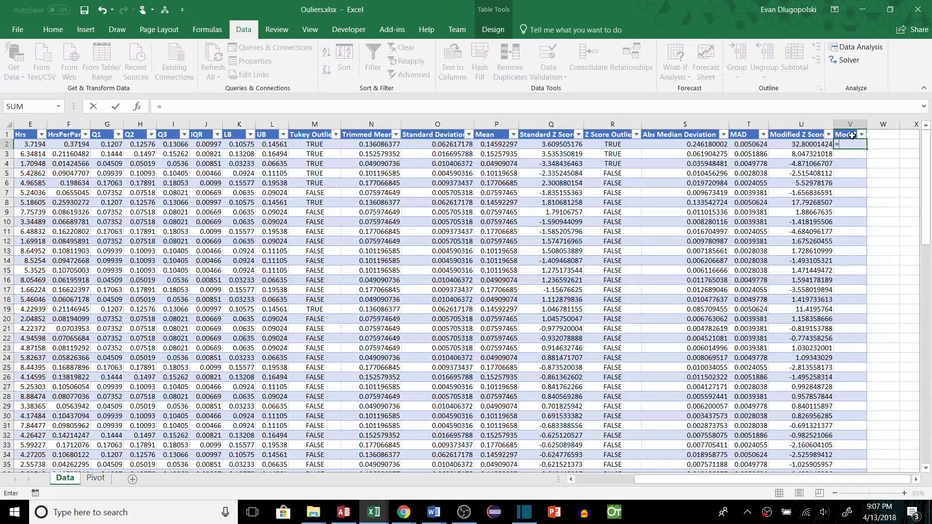
type("=IF(")
key("Left")
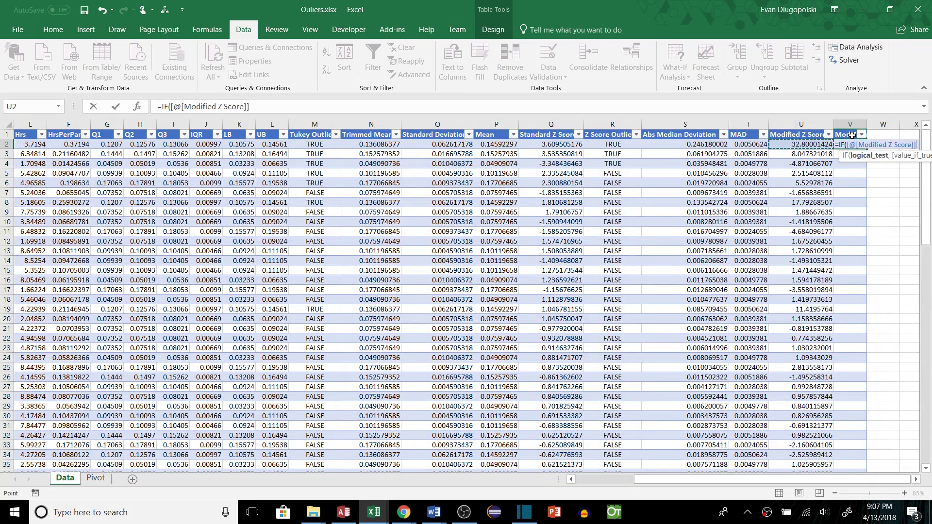
left_click(172, 106)
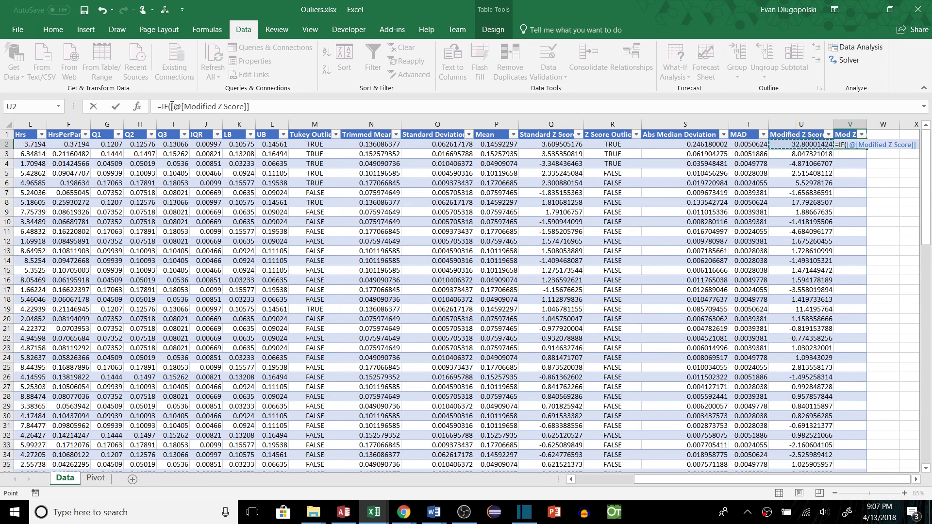
type("ABS(")
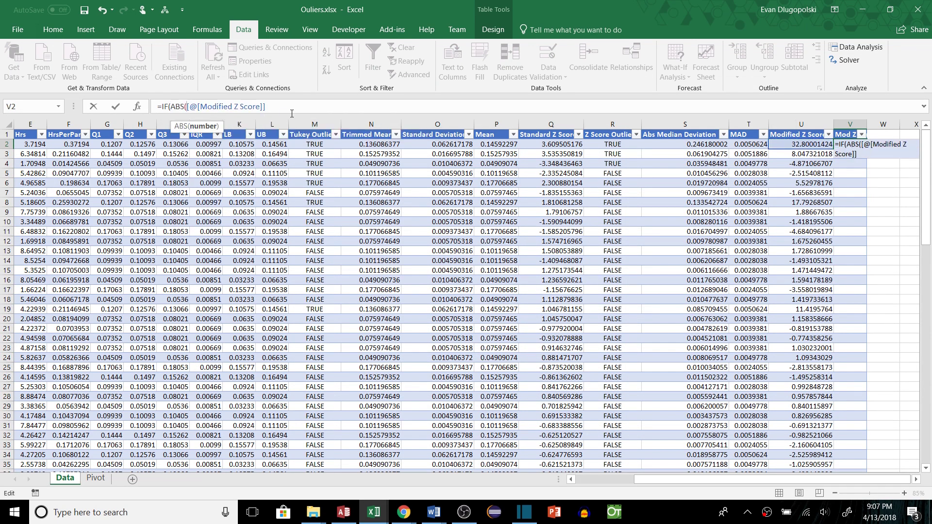
left_click(292, 109)
type("),")
key("BackSpace")
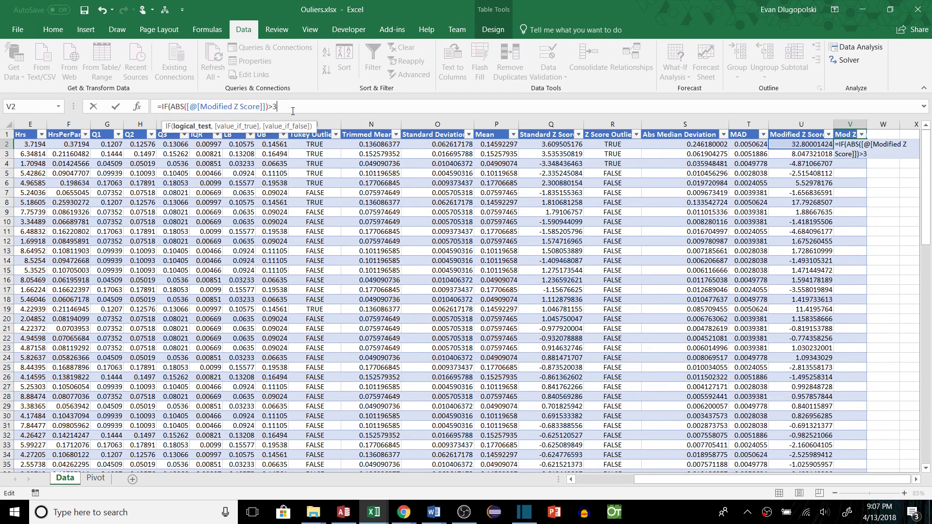
type(">3.5,")
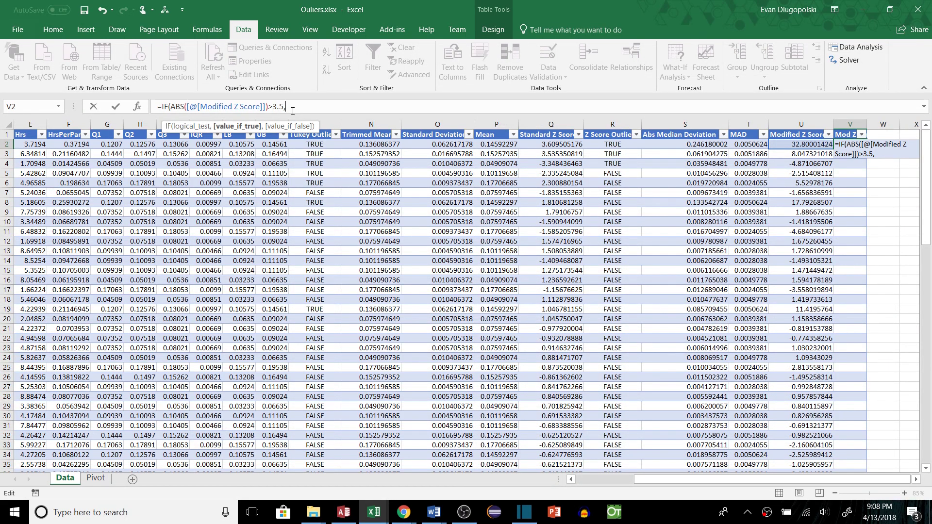
type("TRUE,Fals")
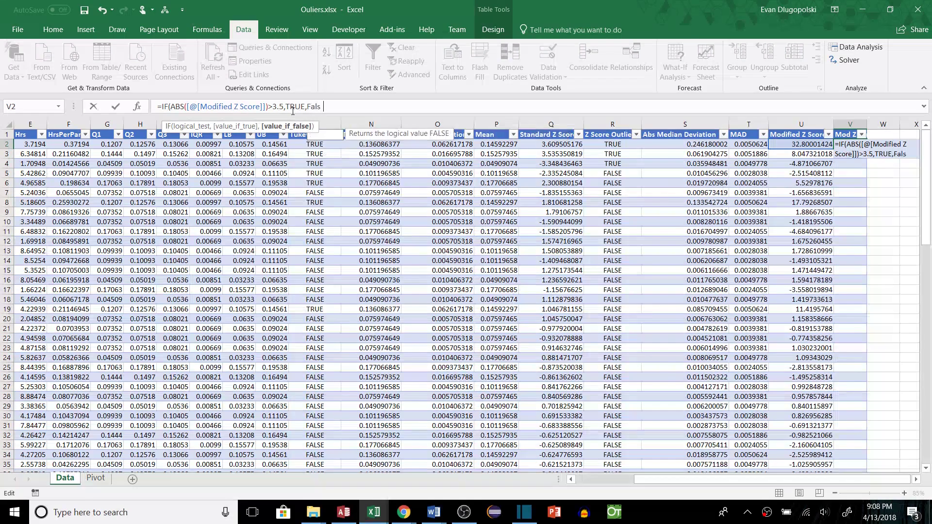
type("e)")
key("Return")
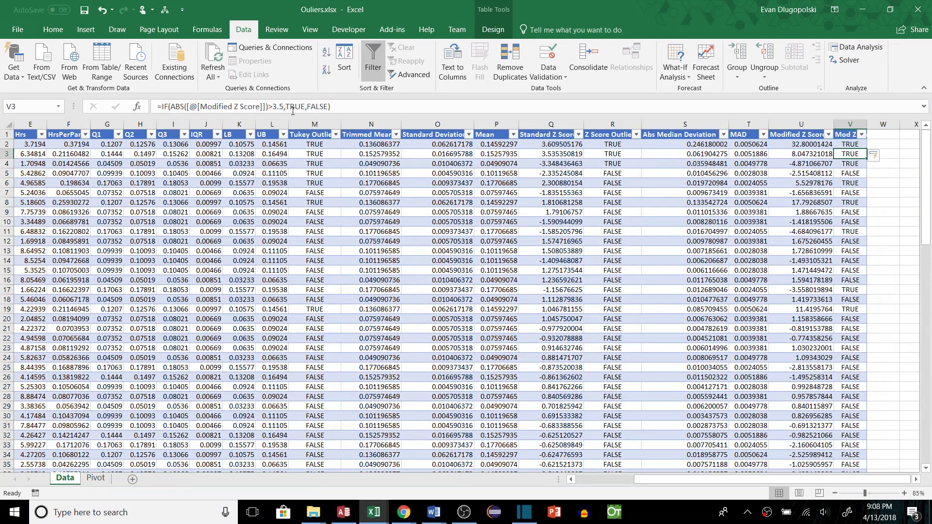
left_click_drag(845, 144, 845, 212)
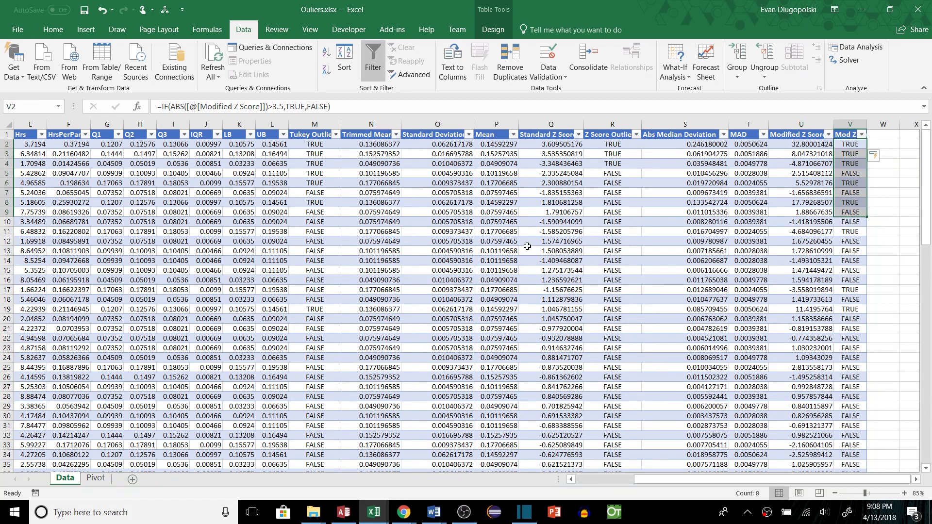
- On the Pivot sheet, include both TRUE and FALSE Tukey outliers and refresh the PivotTable
left_click(69, 145)
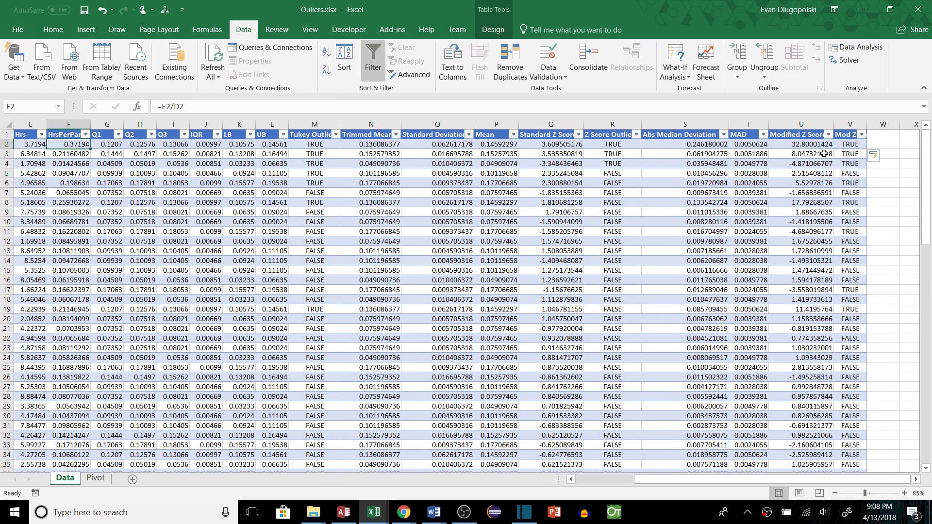
left_click(109, 482)
left_click(335, 241)
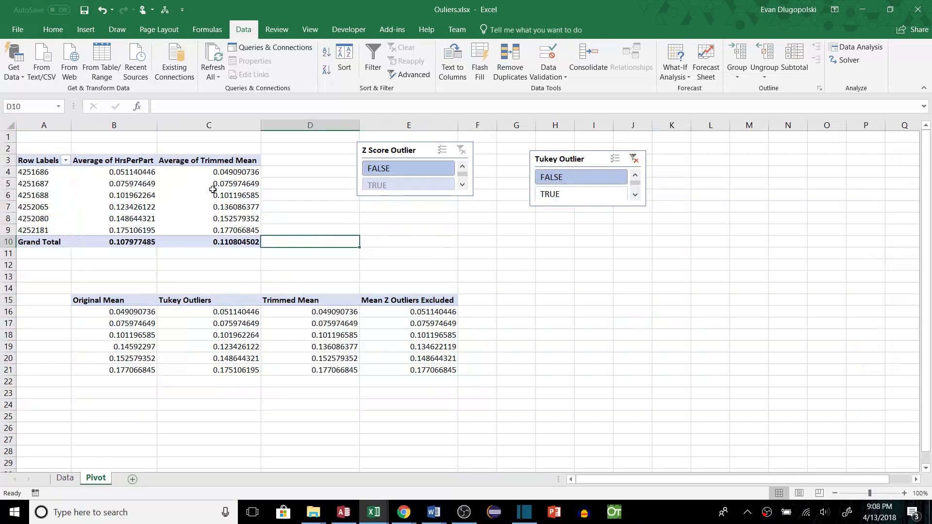
left_click(86, 173)
left_click(634, 159)
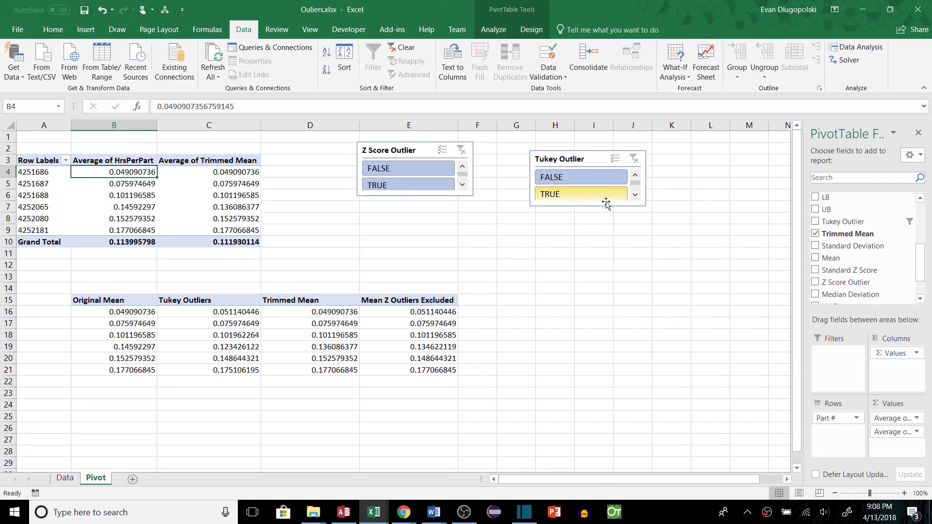
left_click(213, 61)
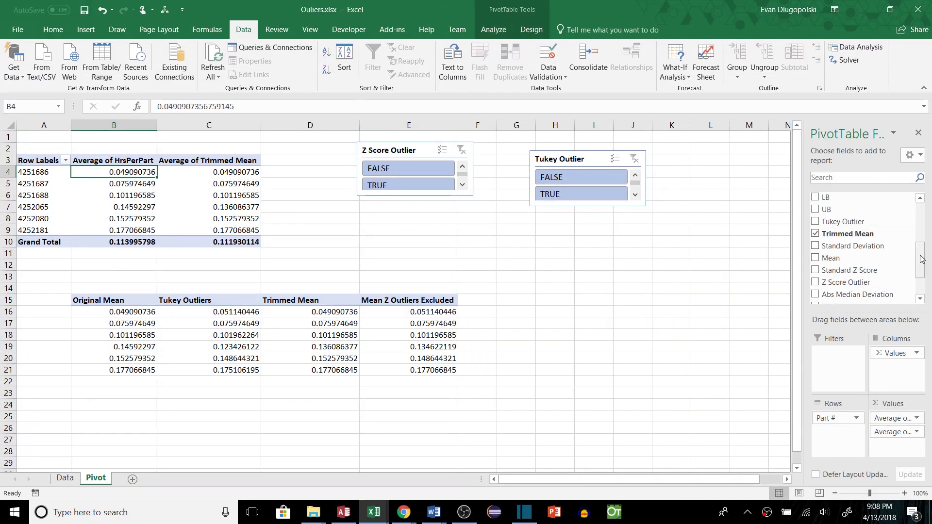
- Add a Mod Z Outlier slicer beneath the Z Score Outlier slicer, filtered to FALSE
left_click(320, 66)
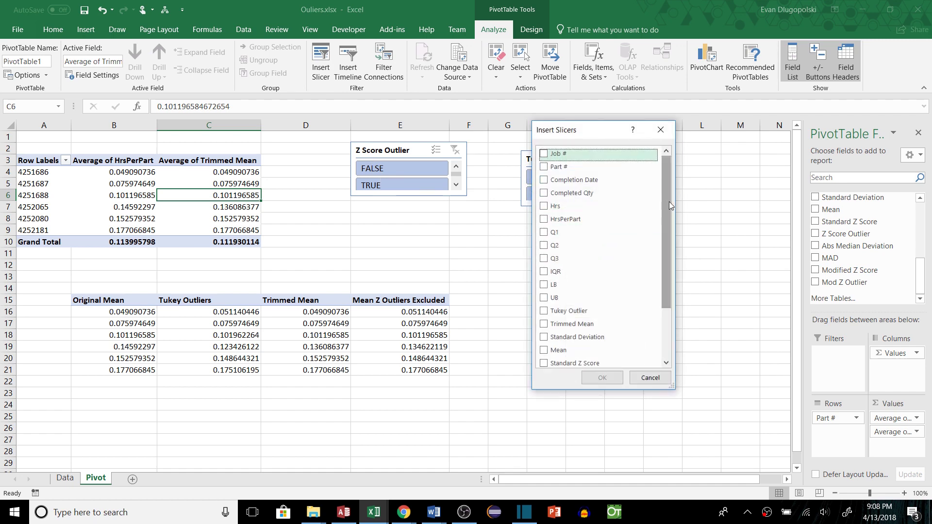
scroll(669, 202, "down", 3)
left_click(580, 357)
left_click(602, 378)
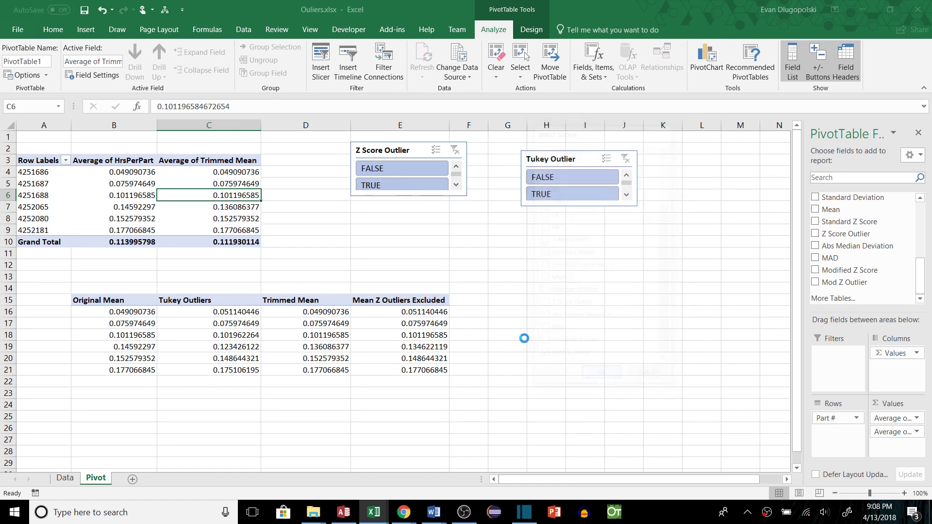
left_click_drag(422, 233, 586, 291)
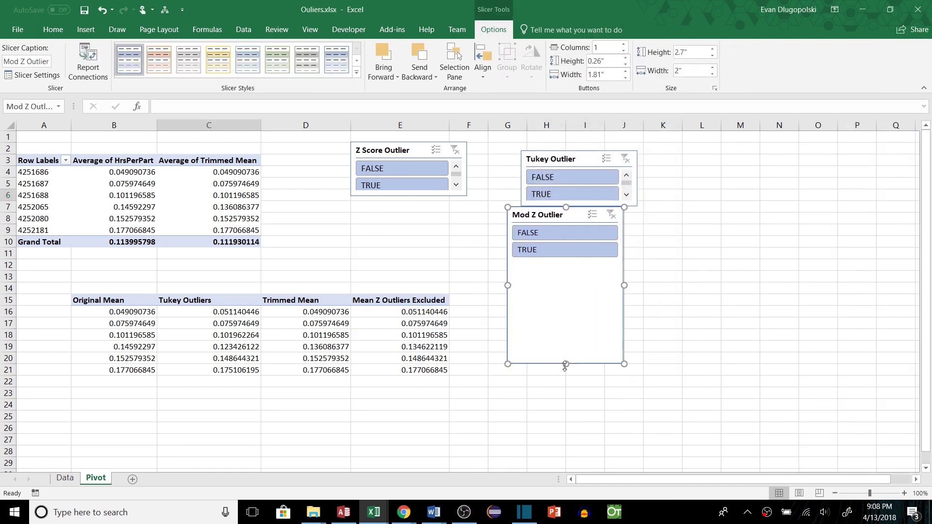
left_click_drag(567, 364, 568, 261)
left_click_drag(539, 234, 421, 235)
left_click(427, 226)
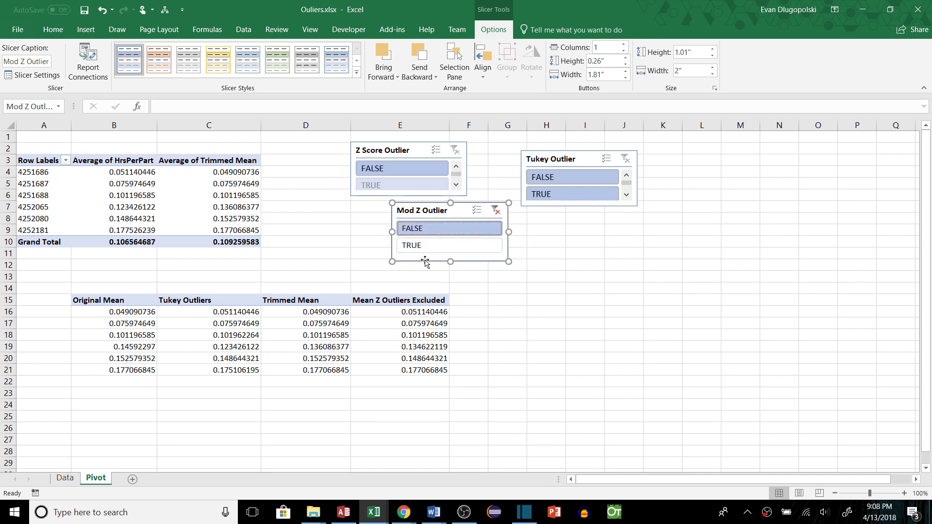
- Copy the filtered HrsPerPart averages with header into F15:F21
left_click(288, 222)
left_click_drag(114, 160, 136, 231)
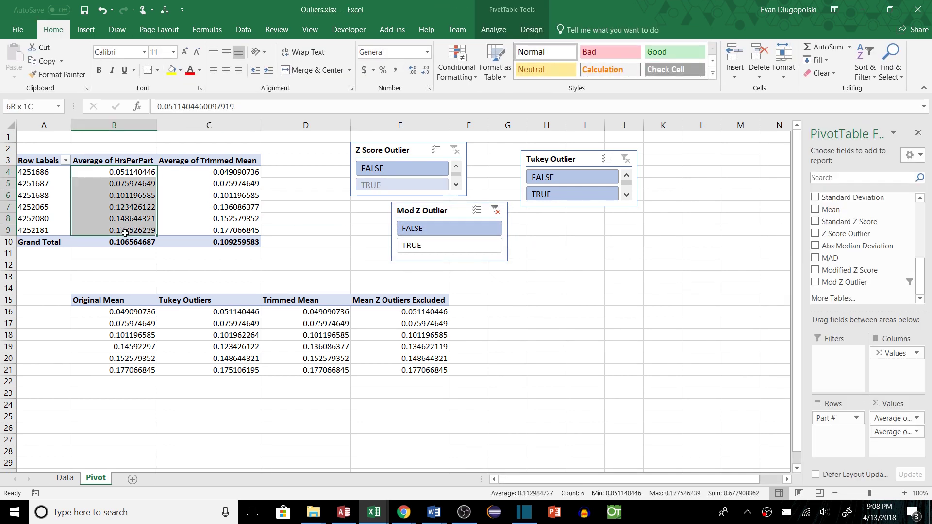
key("ctrl+c")
left_click(468, 300)
key("ctrl+v")
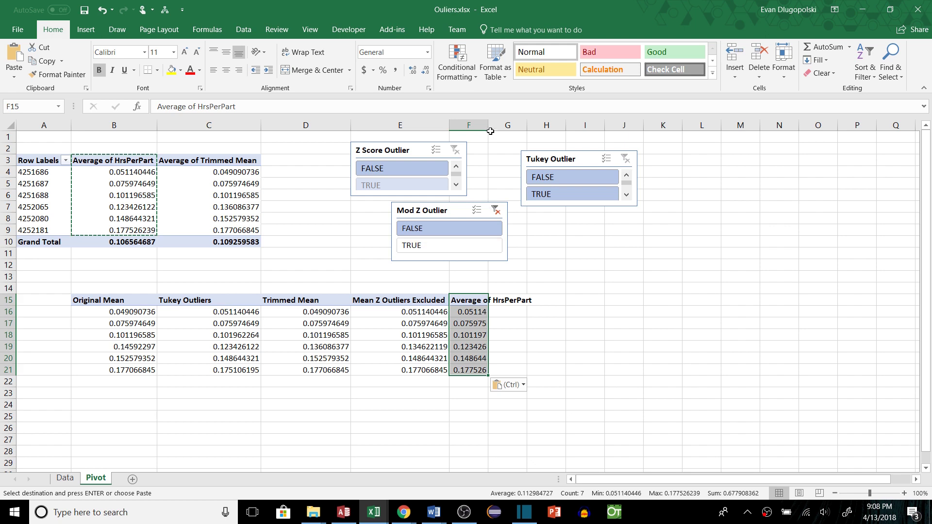
key("ctrl+w")
- Rename the F15 header to 'Mod Z Outliers Removed' and return to the Data sheet
left_click(501, 303)
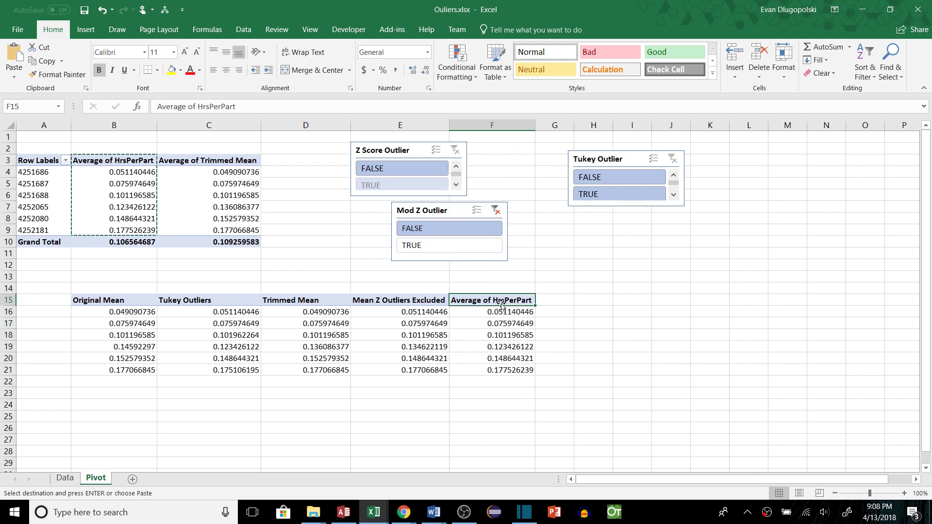
type("Mod Z Outlier")
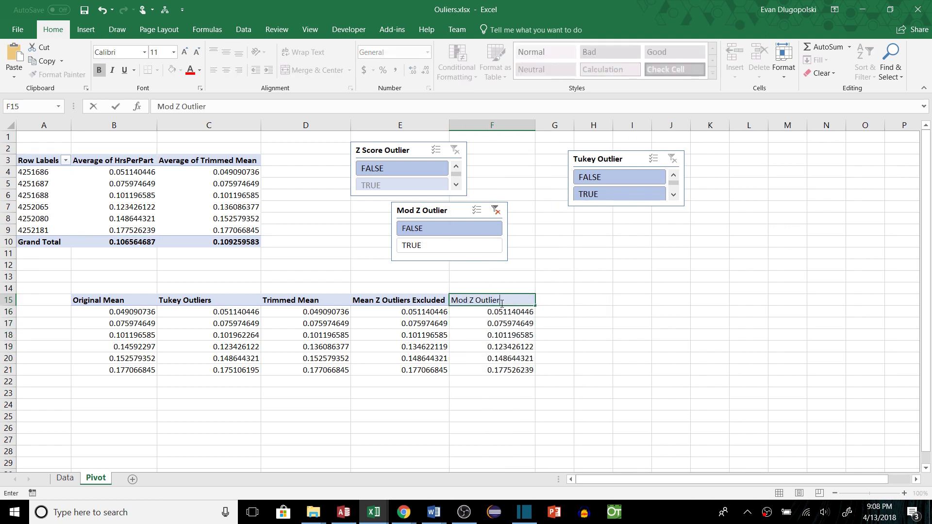
type("s Removed")
left_click_drag(112, 301, 495, 370)
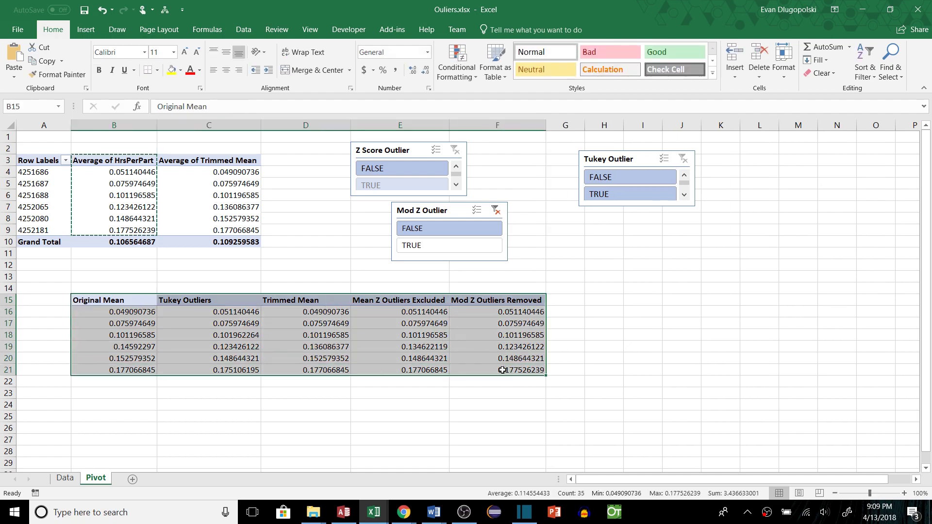
left_click(495, 405)
left_click_drag(114, 304, 291, 323)
left_click(65, 478)
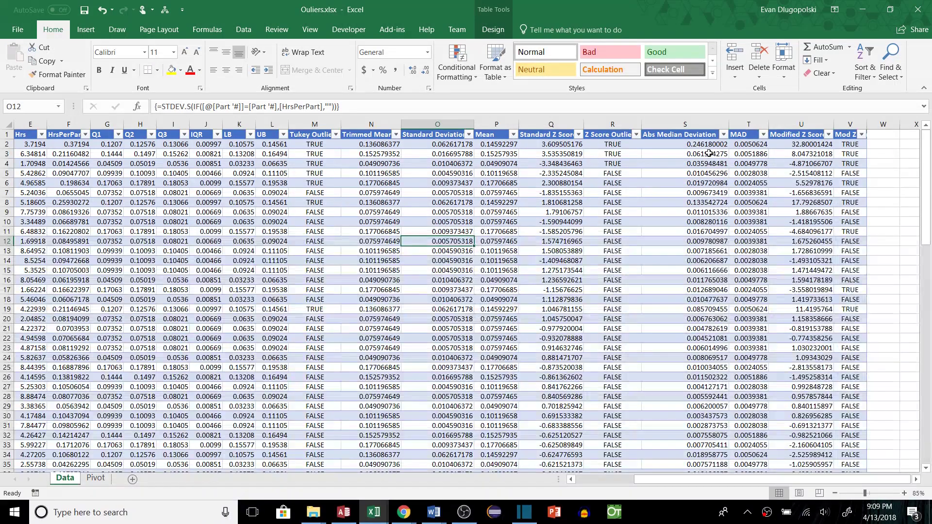
left_click(709, 147)
left_click(747, 145)
left_click(800, 145)
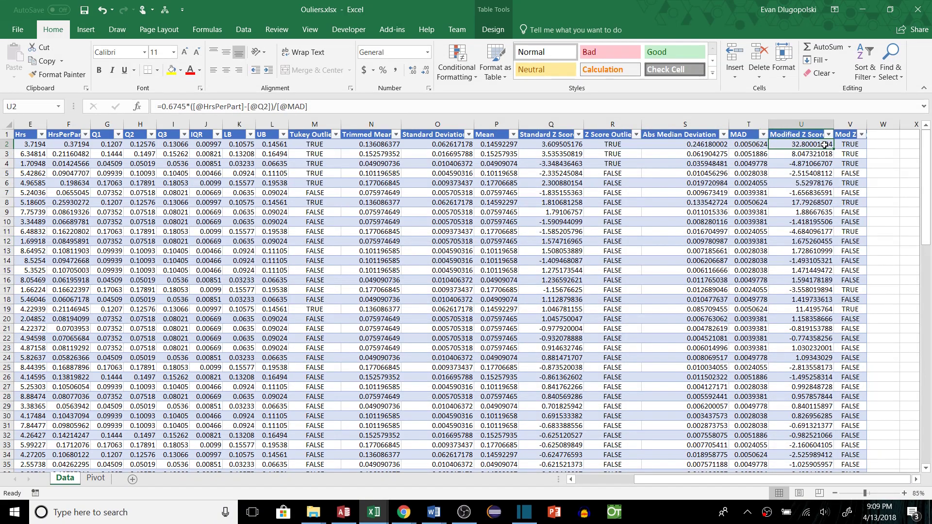
scroll(467, 189, "left", 3)
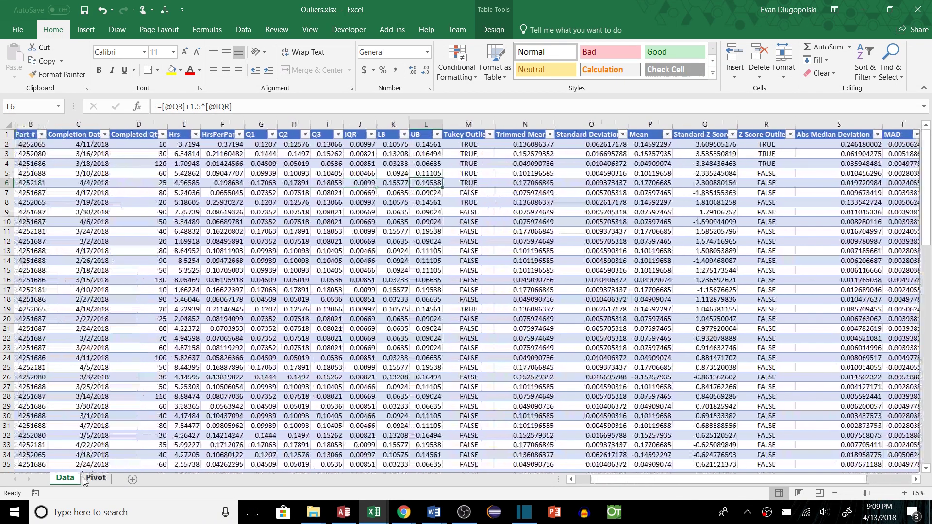
left_click(95, 479)
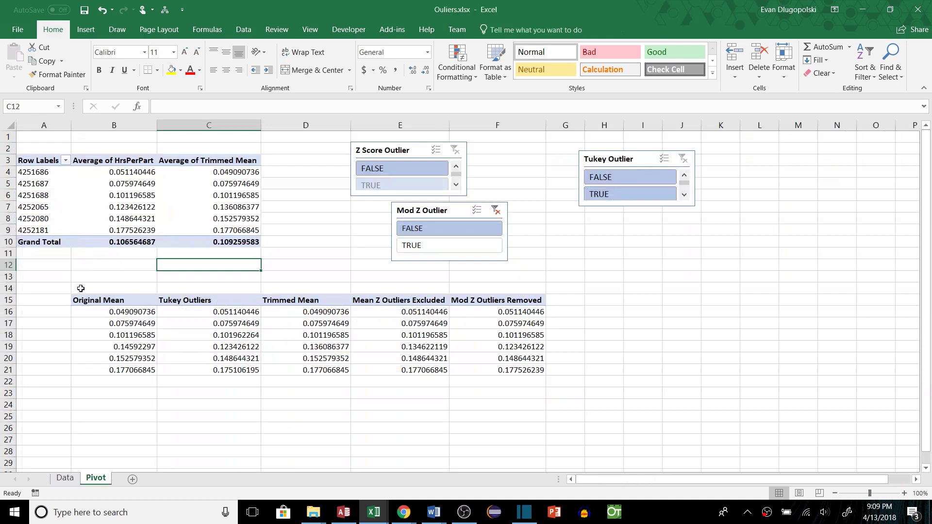
left_click_drag(37, 175, 37, 231)
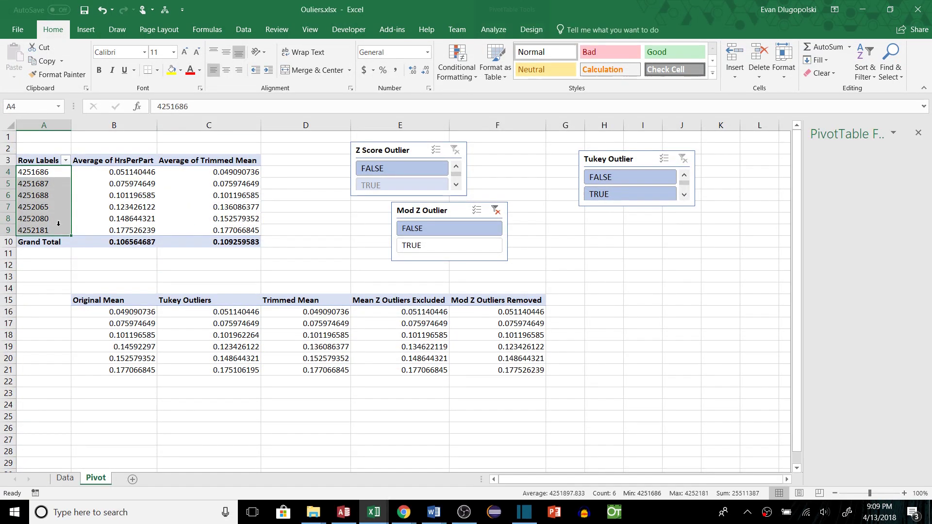
left_click(121, 173)
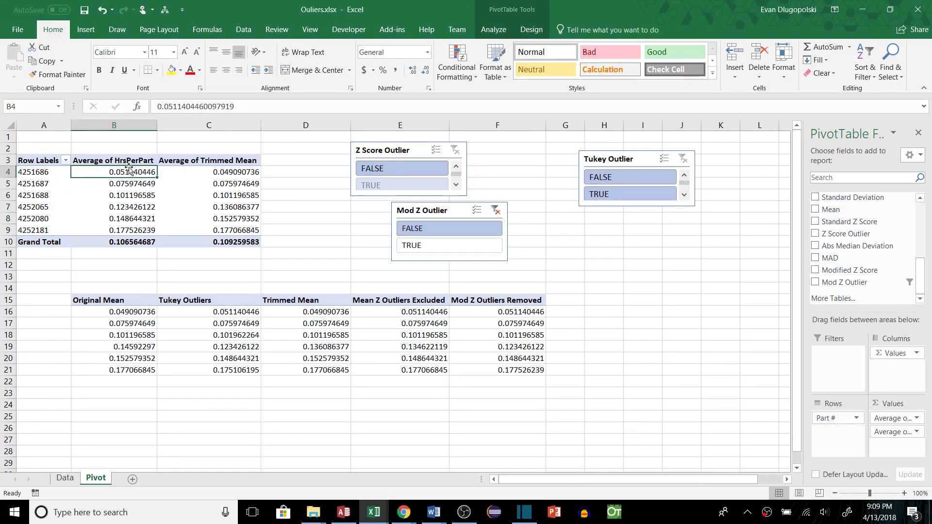
left_click_drag(97, 300, 515, 370)
left_click(497, 416)
left_click_drag(112, 300, 514, 370)
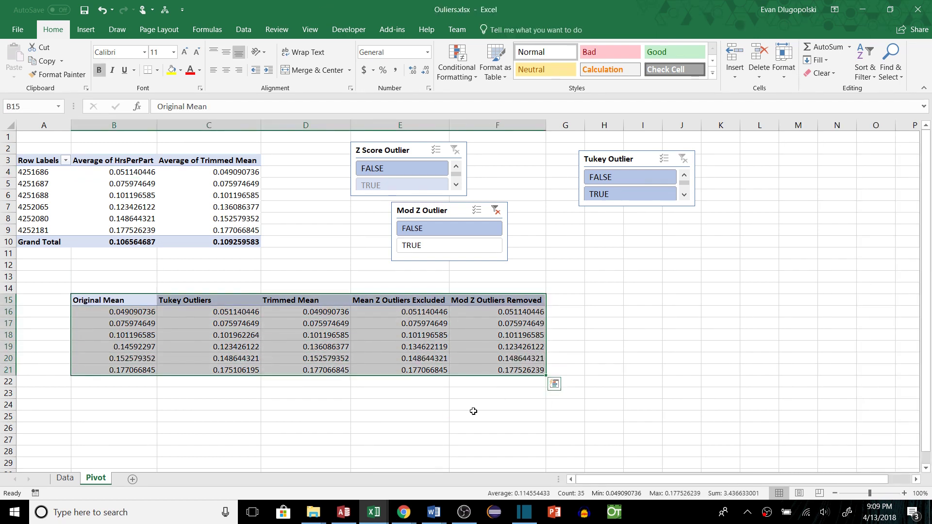
left_click(481, 415)
left_click_drag(131, 300, 515, 371)
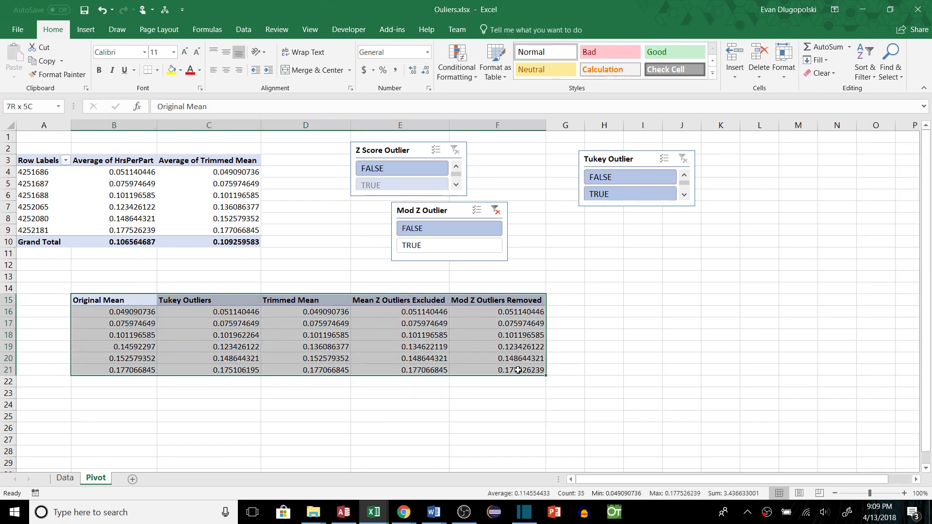
left_click(363, 391)
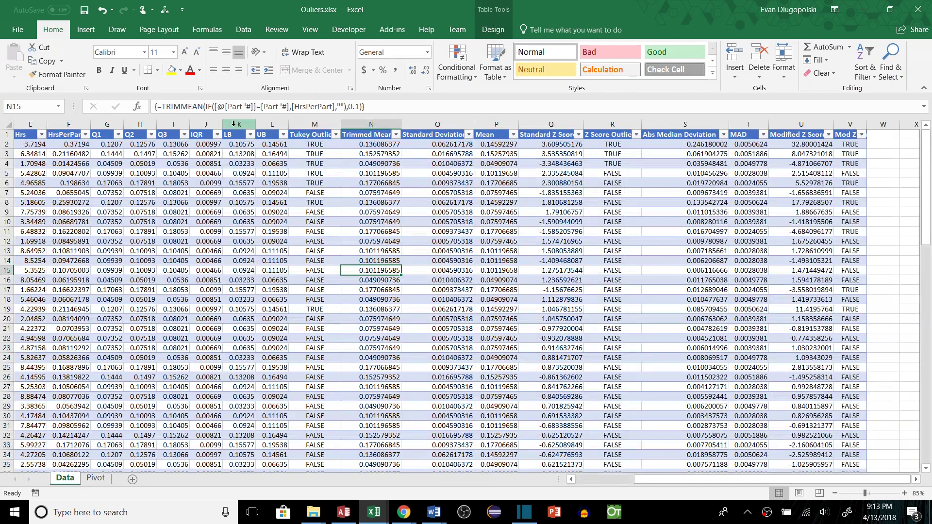
left_click(73, 235)
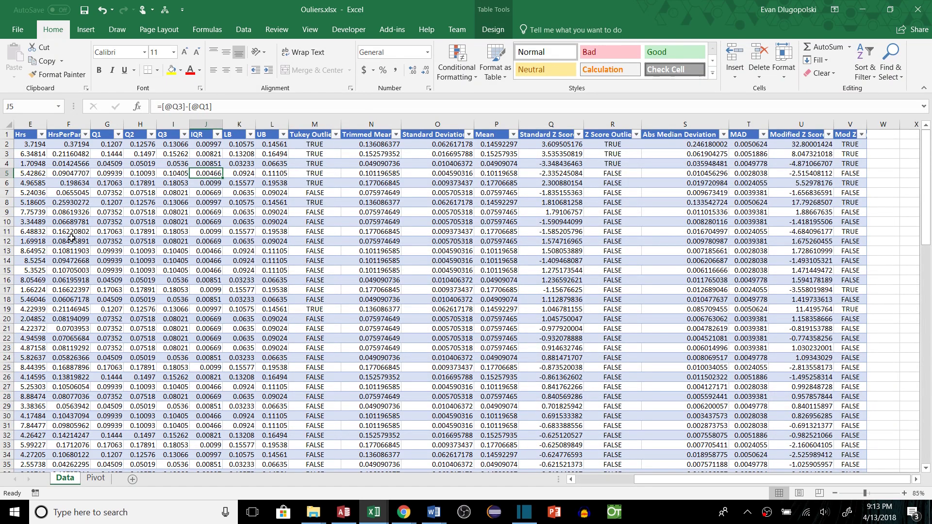
scroll(85, 235, "down", 5)
scroll(85, 235, "up", 5)
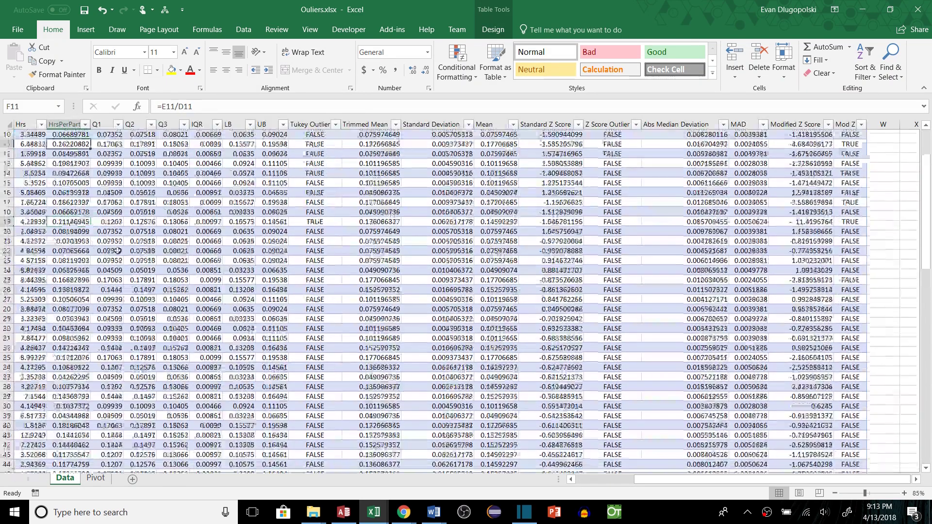
scroll(86, 235, "left", 4)
left_click(104, 184)
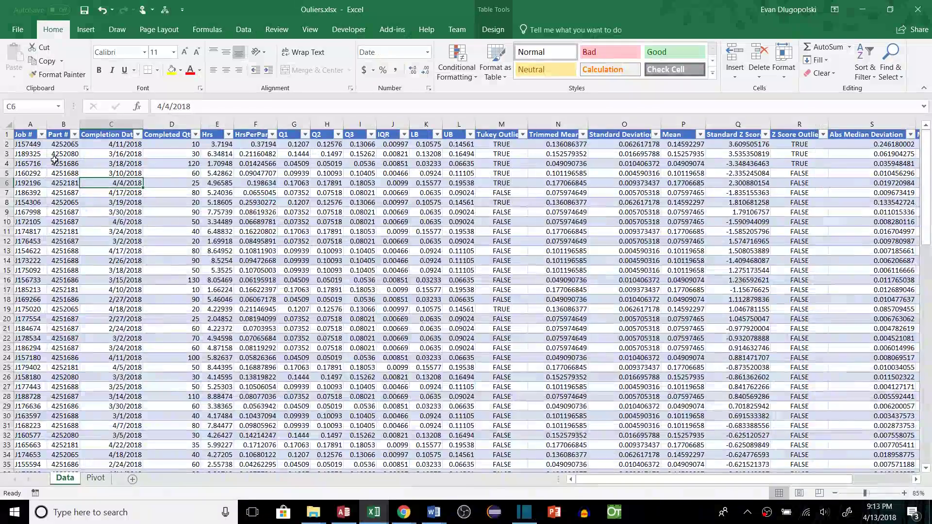
left_click(67, 154)
scroll(70, 212, "down", 5)
scroll(70, 212, "down", 4)
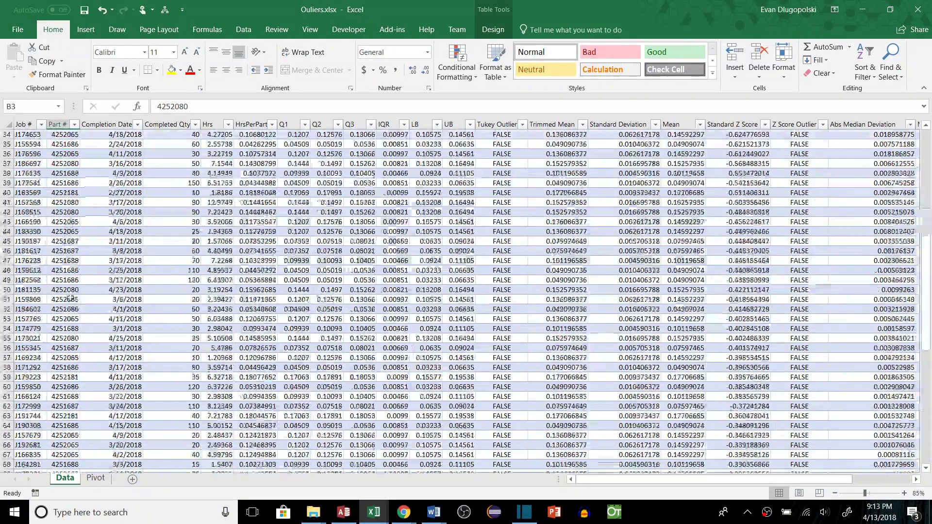
scroll(169, 271, "down", 20)
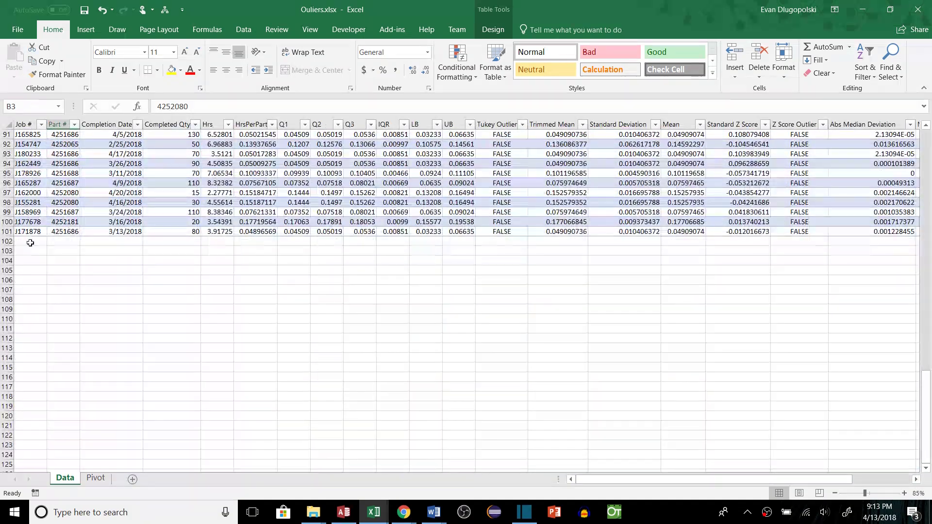
scroll(312, 299, "up", 20)
scroll(312, 299, "up", 4)
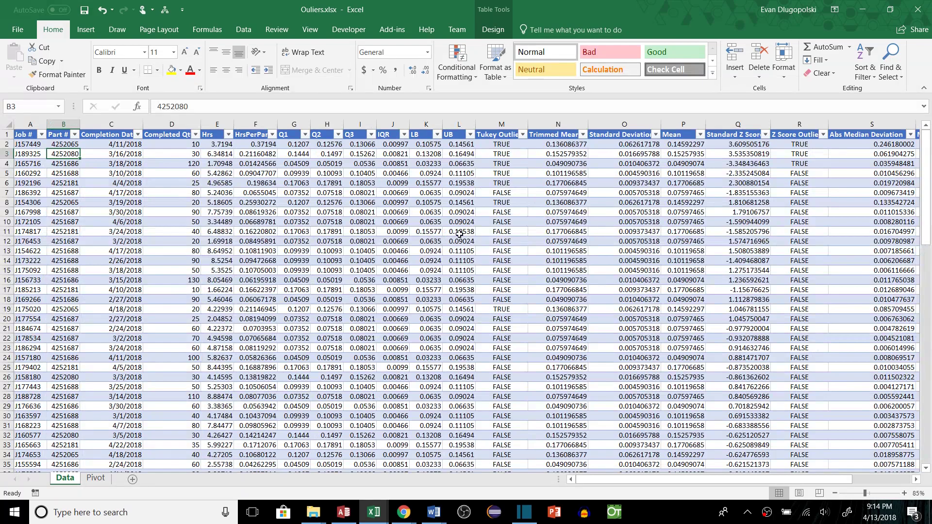
scroll(671, 224, "right", 4)
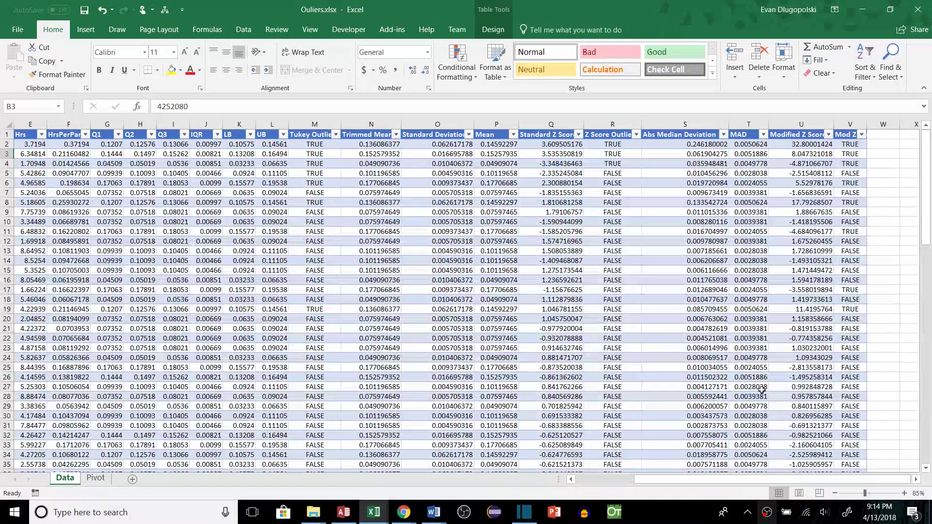
left_click_drag(727, 483, 708, 485)
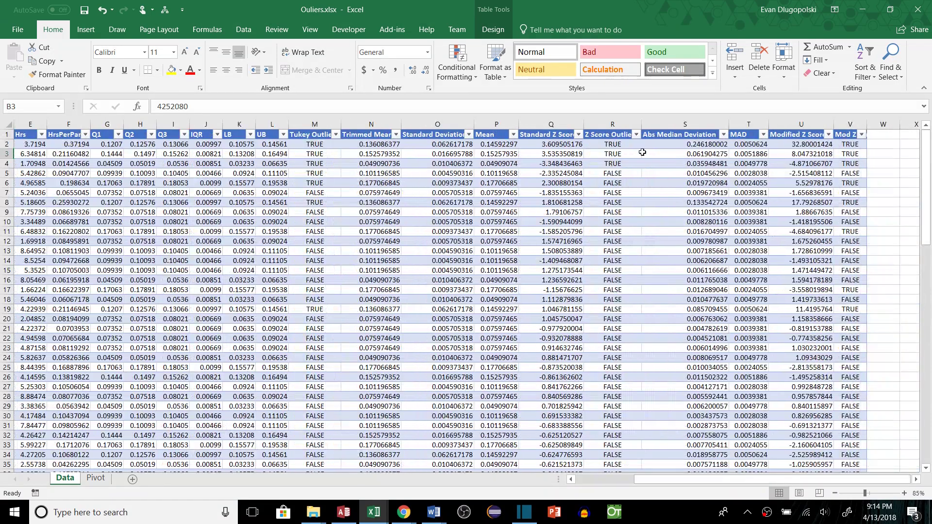